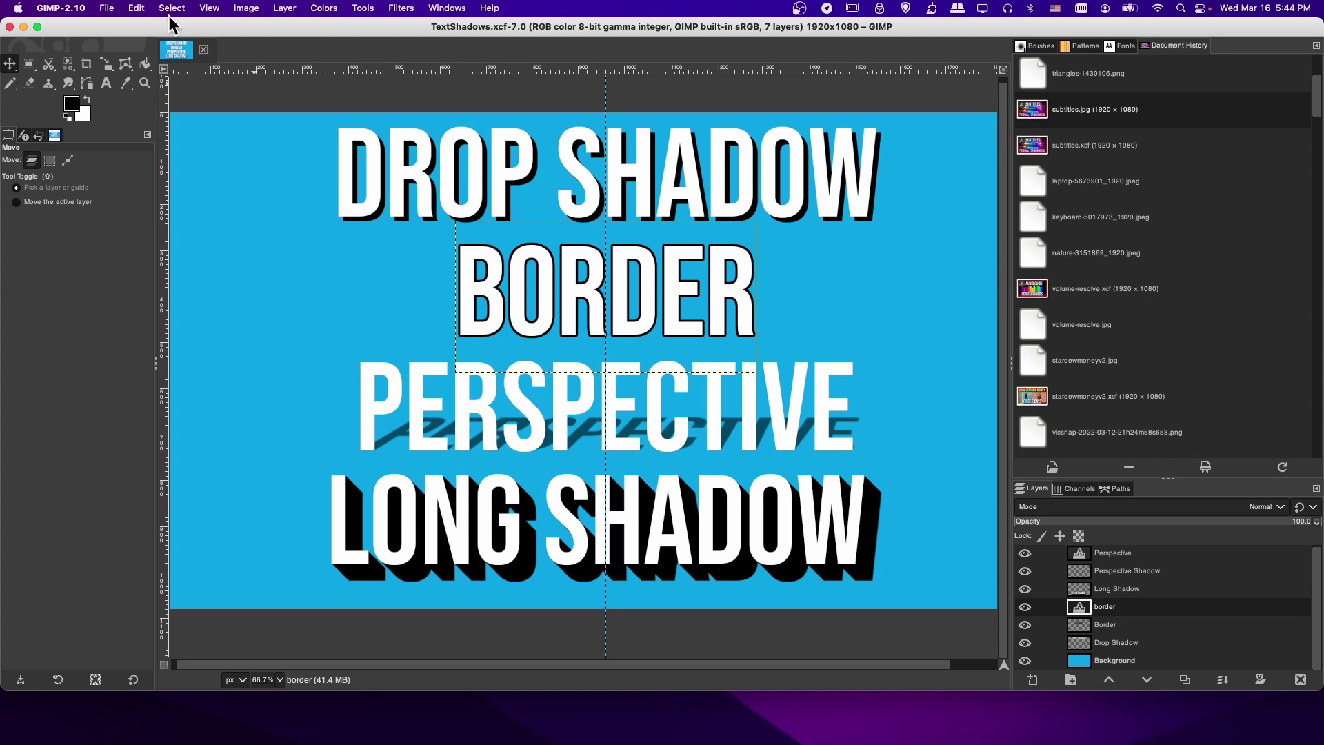
# Step: Create a new blank 1920x1080 image
pyautogui.click(106, 8)
pyautogui.click(122, 26)
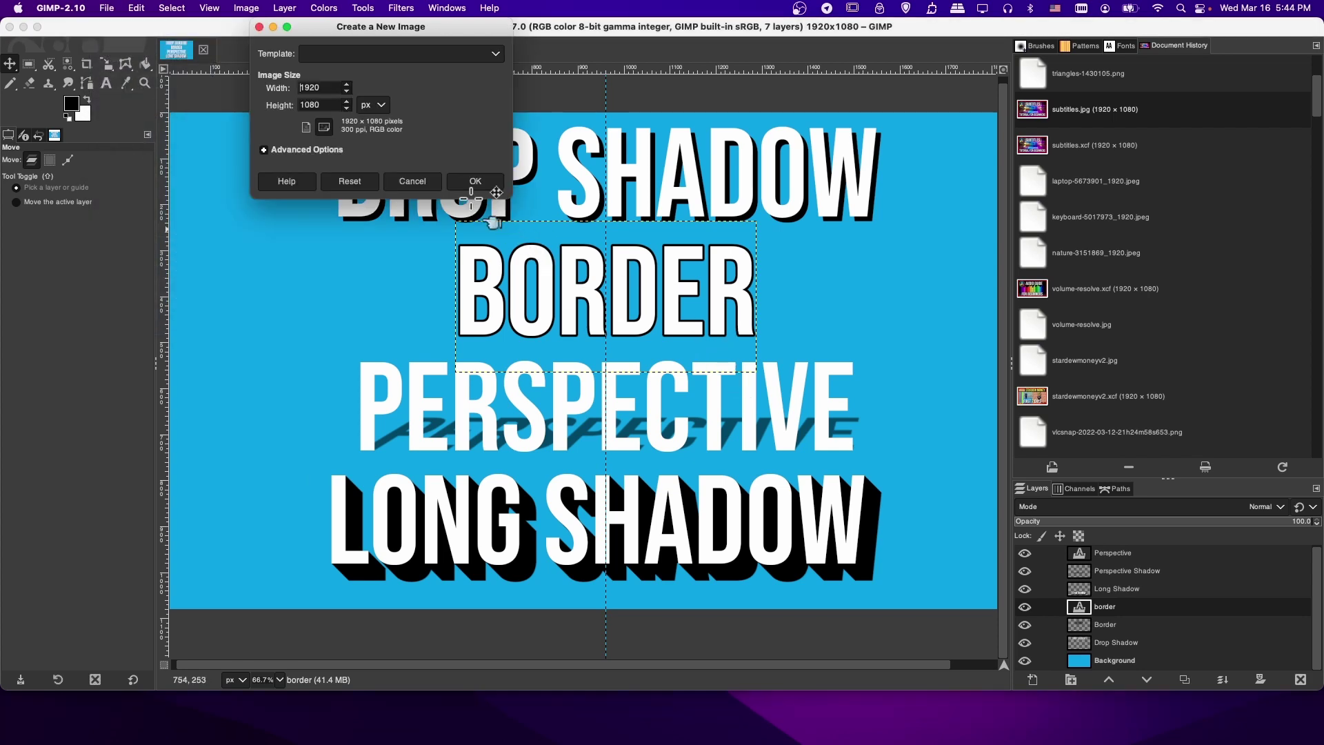
pyautogui.click(463, 180)
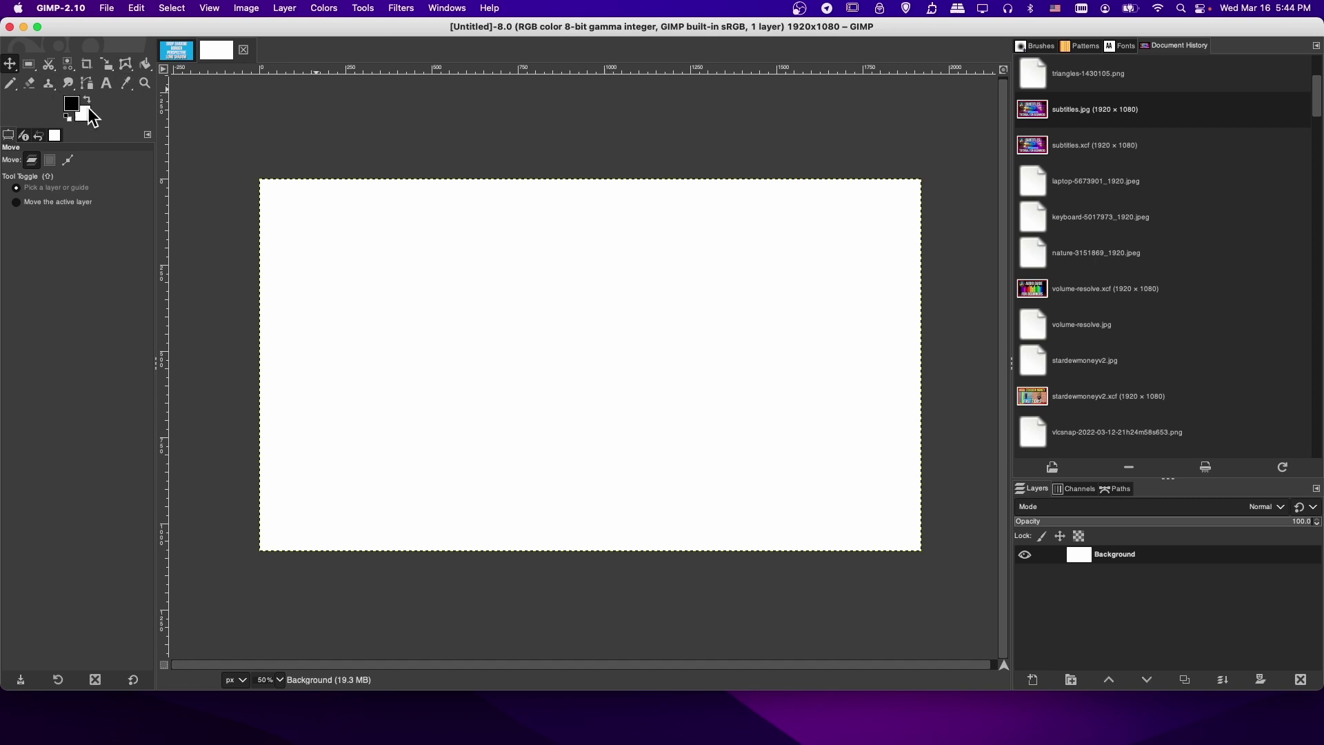
# Step: Fill the canvas with dark blue 005296
pyautogui.click(89, 109)
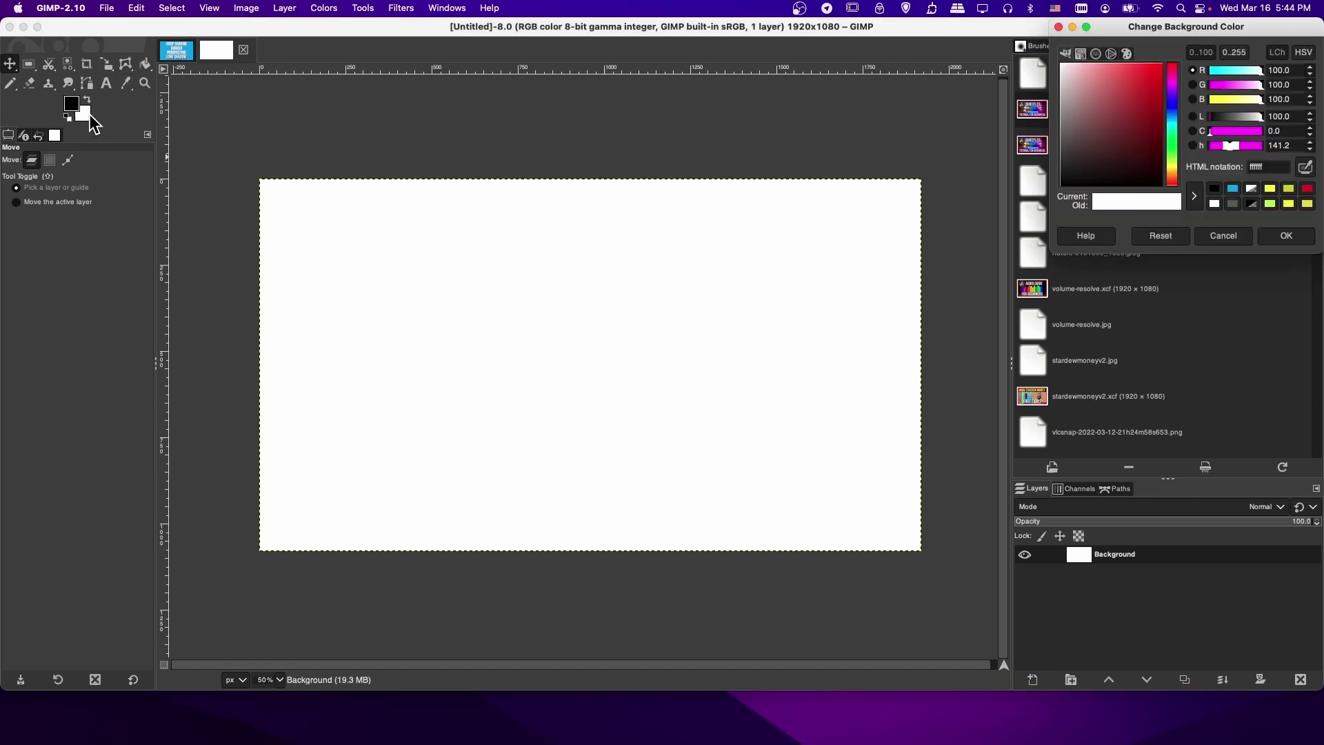
pyautogui.click(1172, 165)
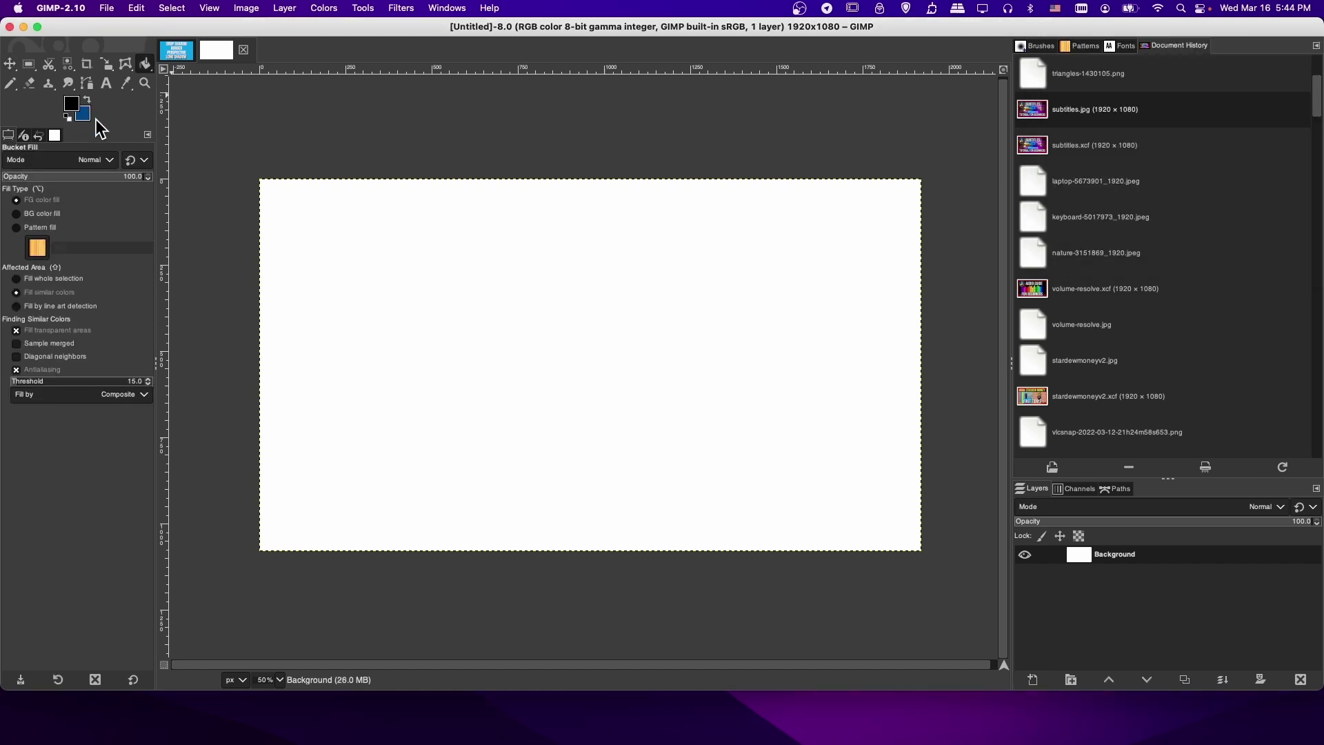
pyautogui.press('x')
pyautogui.click(467, 298)
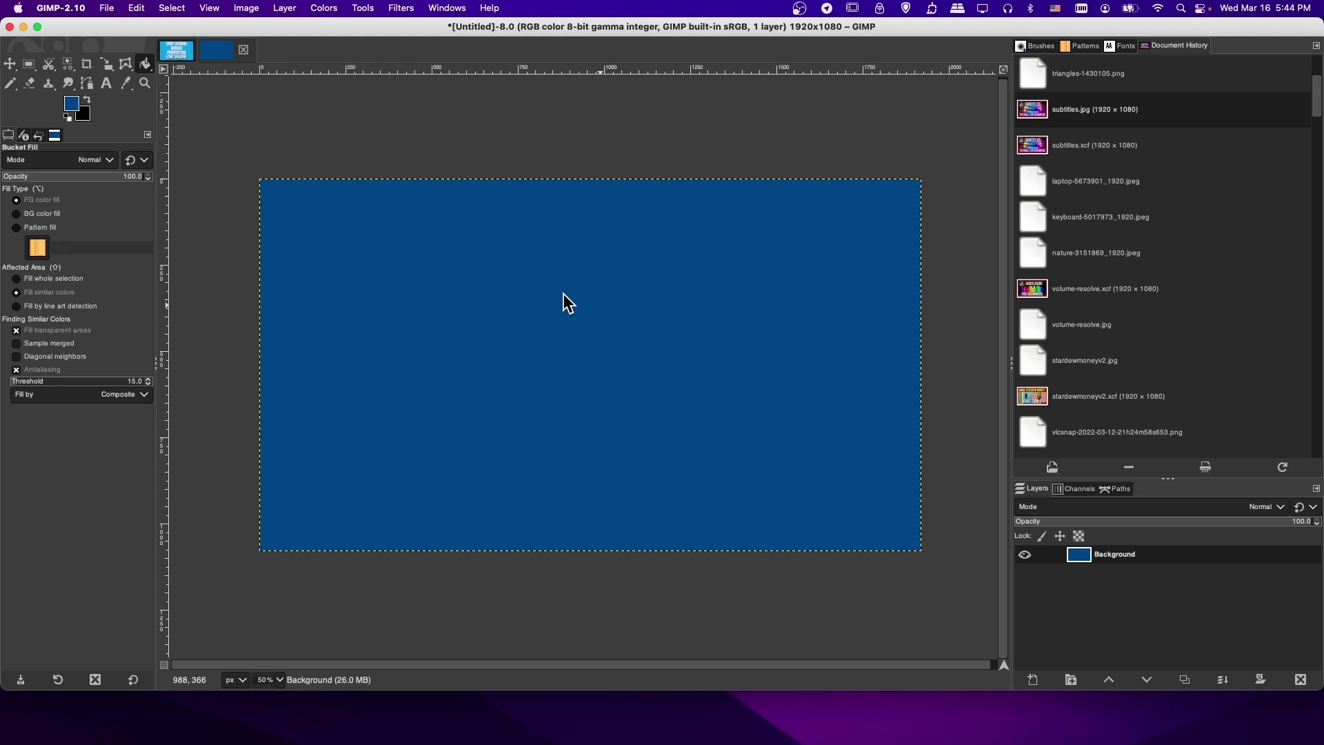
pyautogui.click(29, 64)
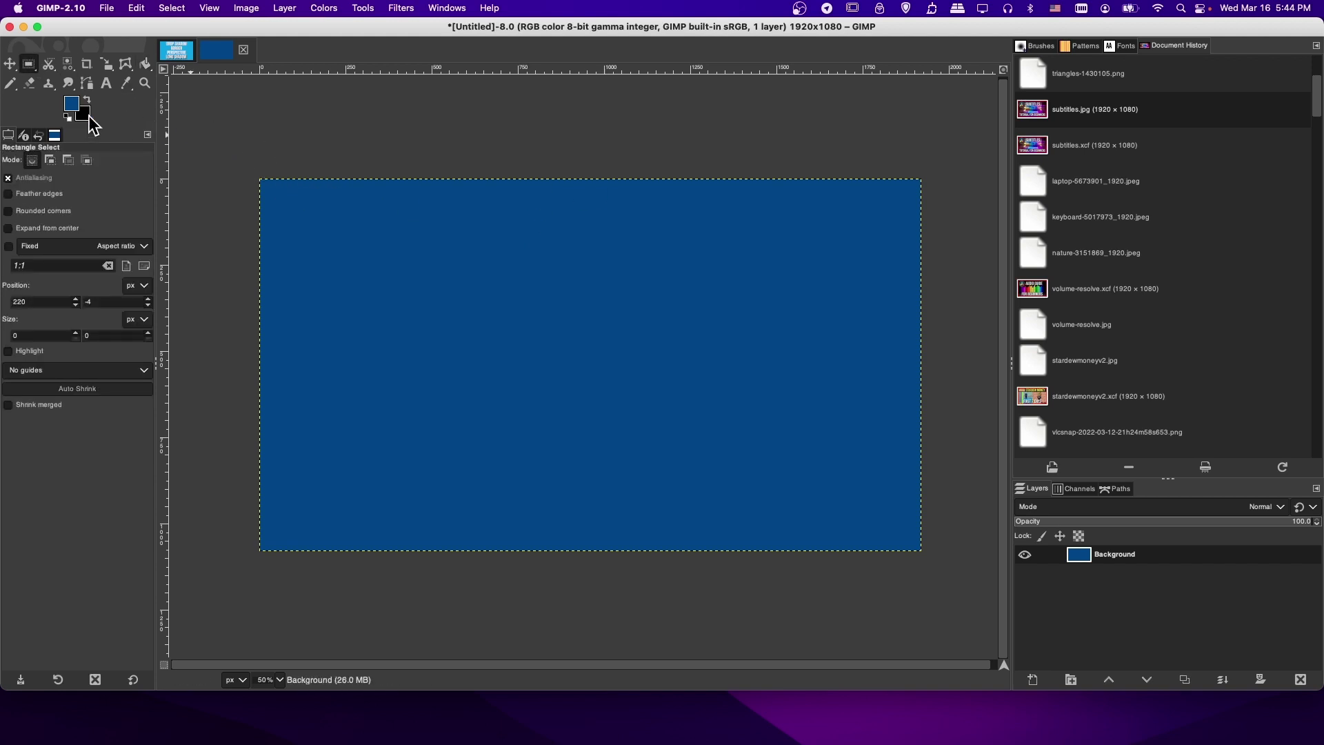
# Step: Set the foreground colour to white
pyautogui.click(72, 107)
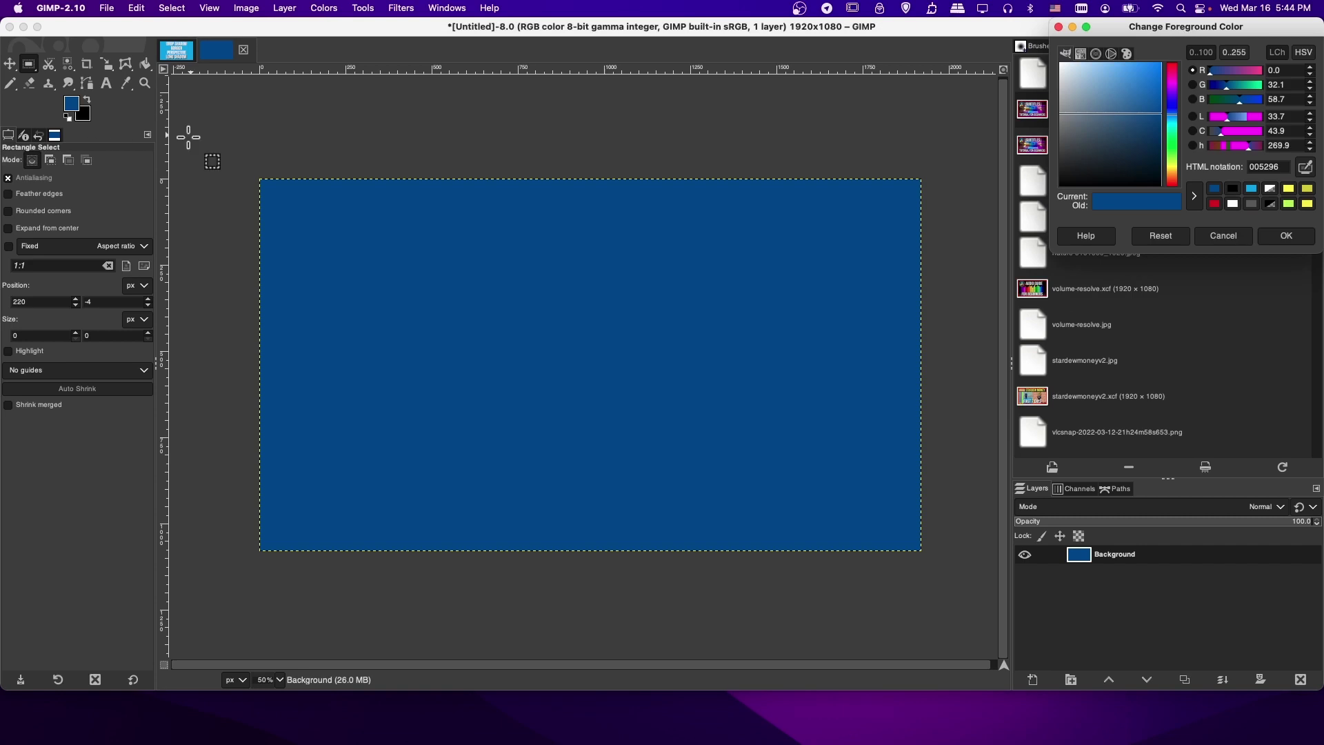
pyautogui.moveTo(1144, 139); pyautogui.dragTo(952, 13)
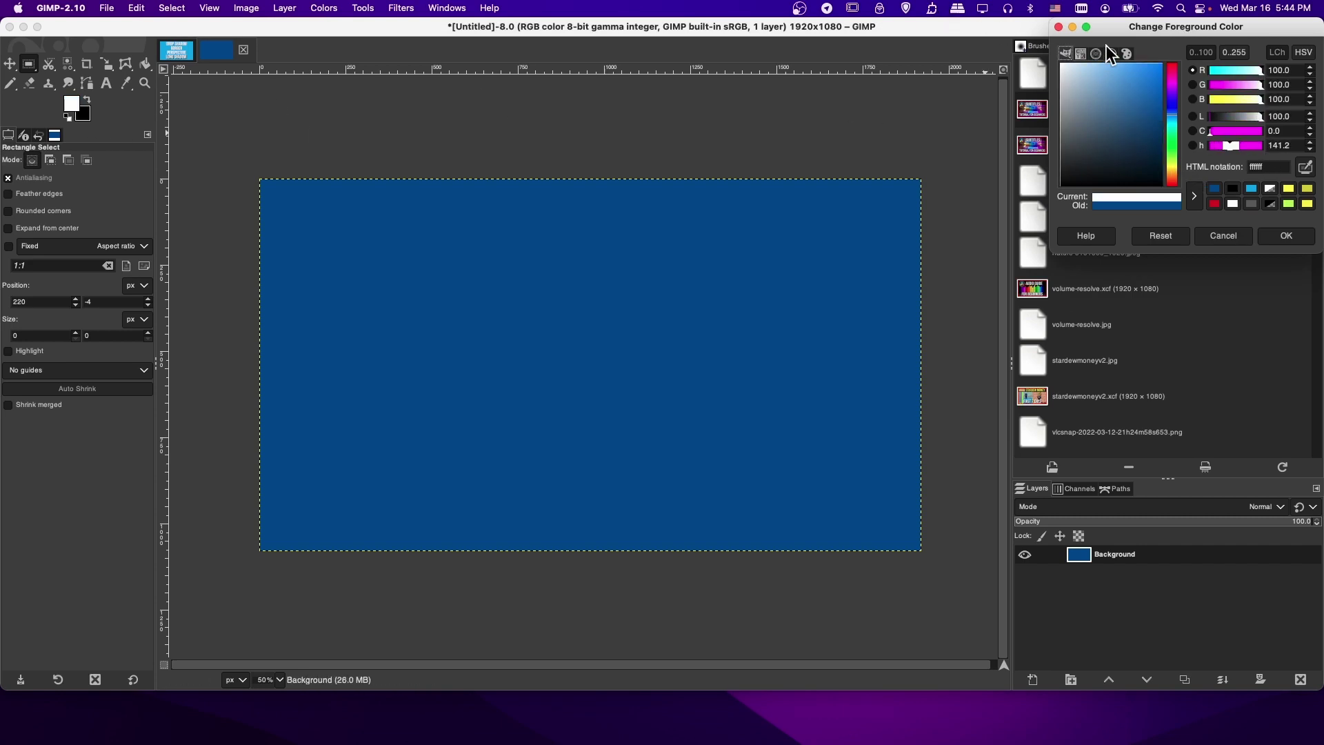
pyautogui.click(1287, 236)
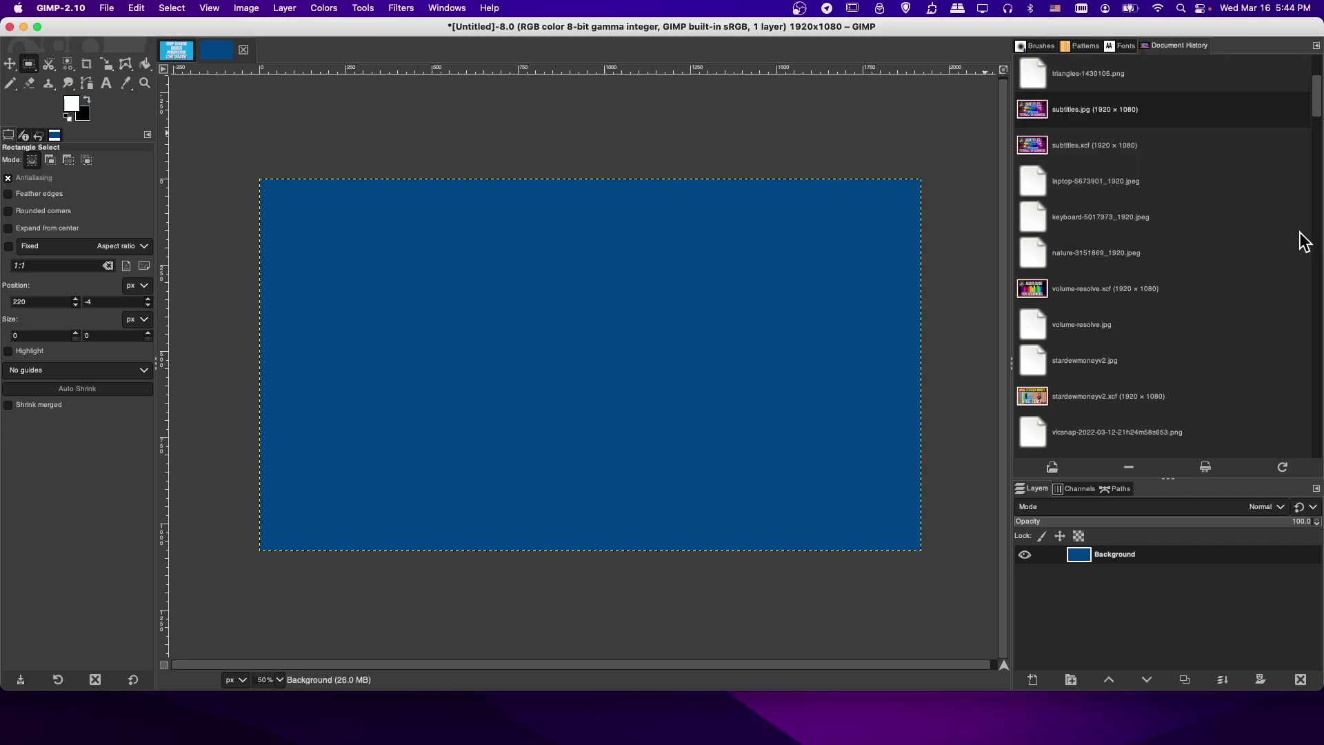
# Step: Add white 'Tutorial' text at size 500 and move it toward the canvas centre
pyautogui.click(105, 84)
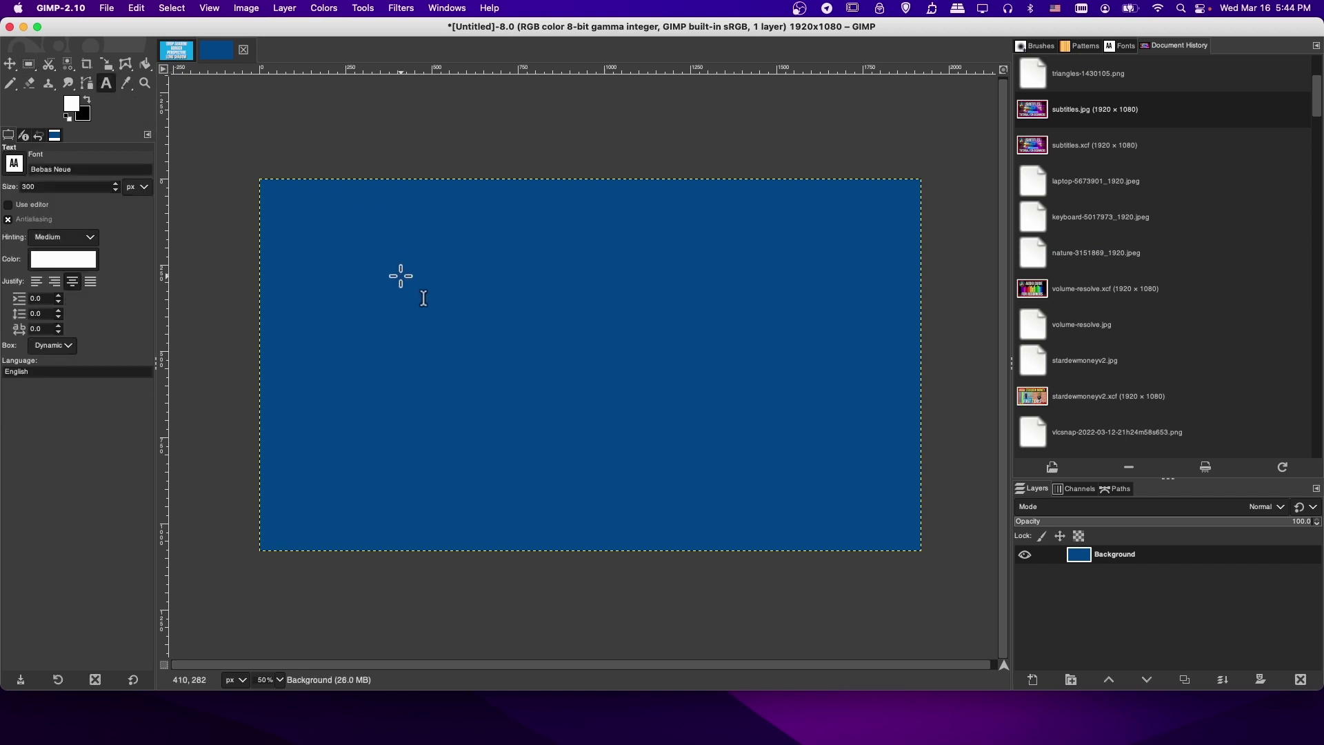
pyautogui.click(422, 302)
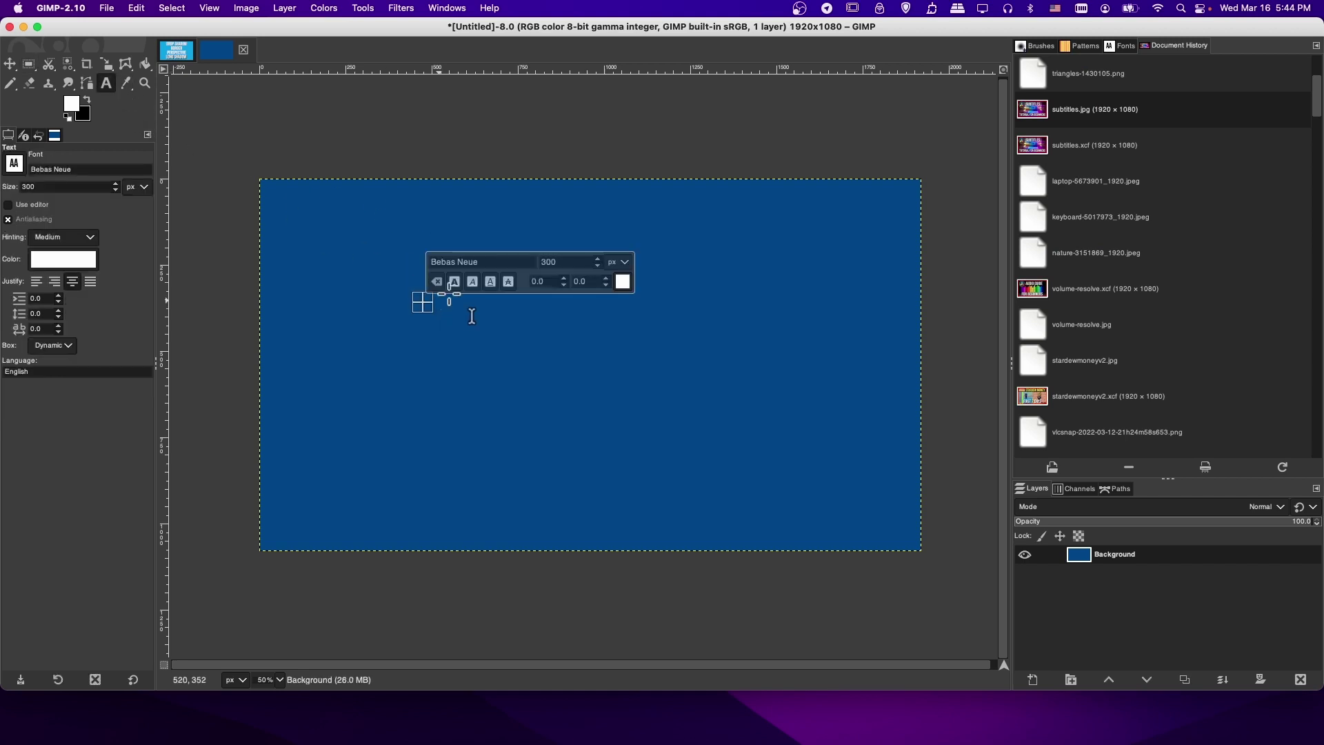
pyautogui.write('Tutorial')
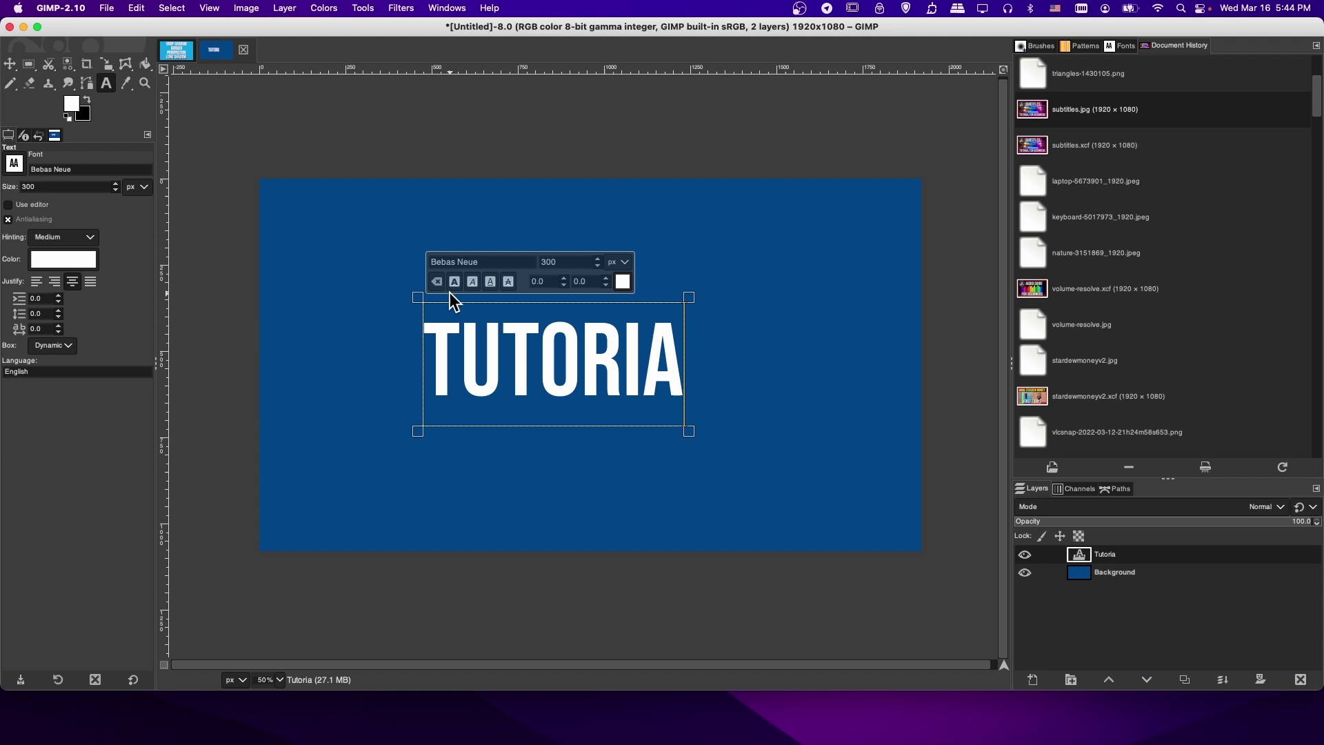
pyautogui.doubleClick(551, 264)
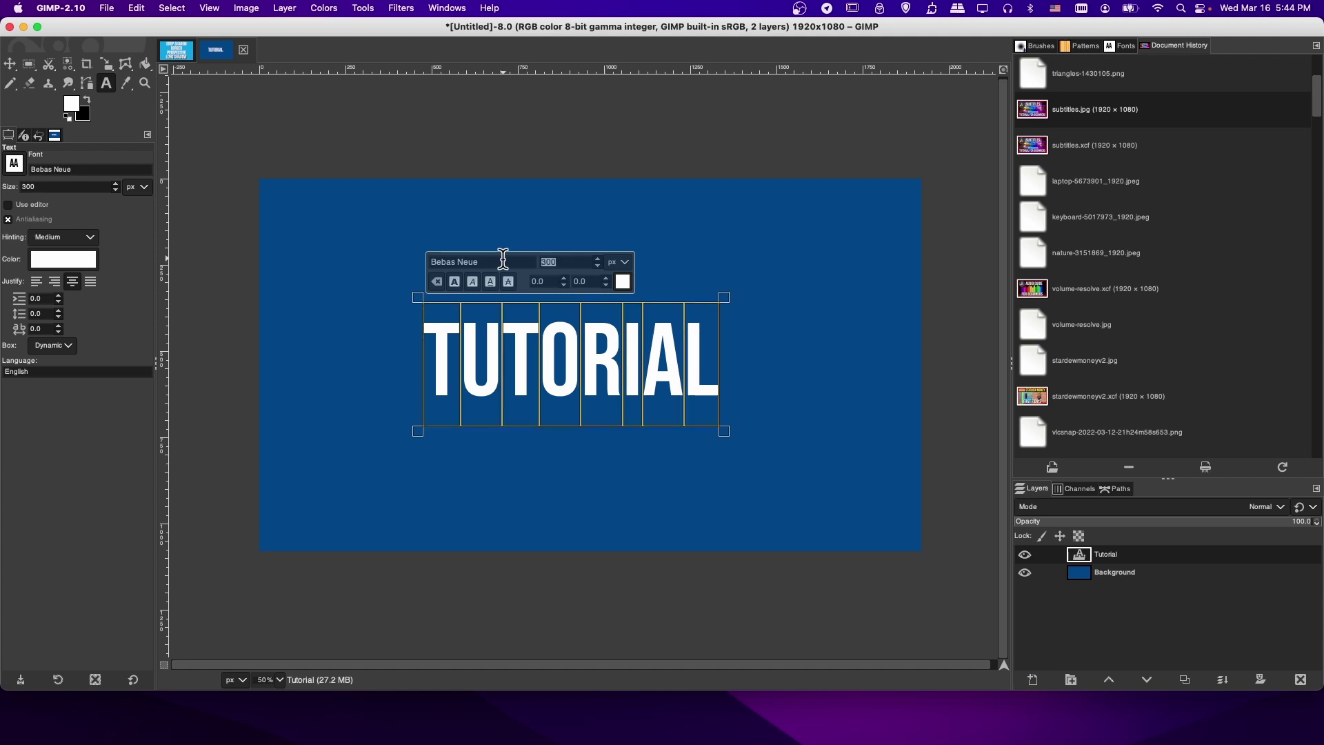
pyautogui.press('Return')
pyautogui.press('m')
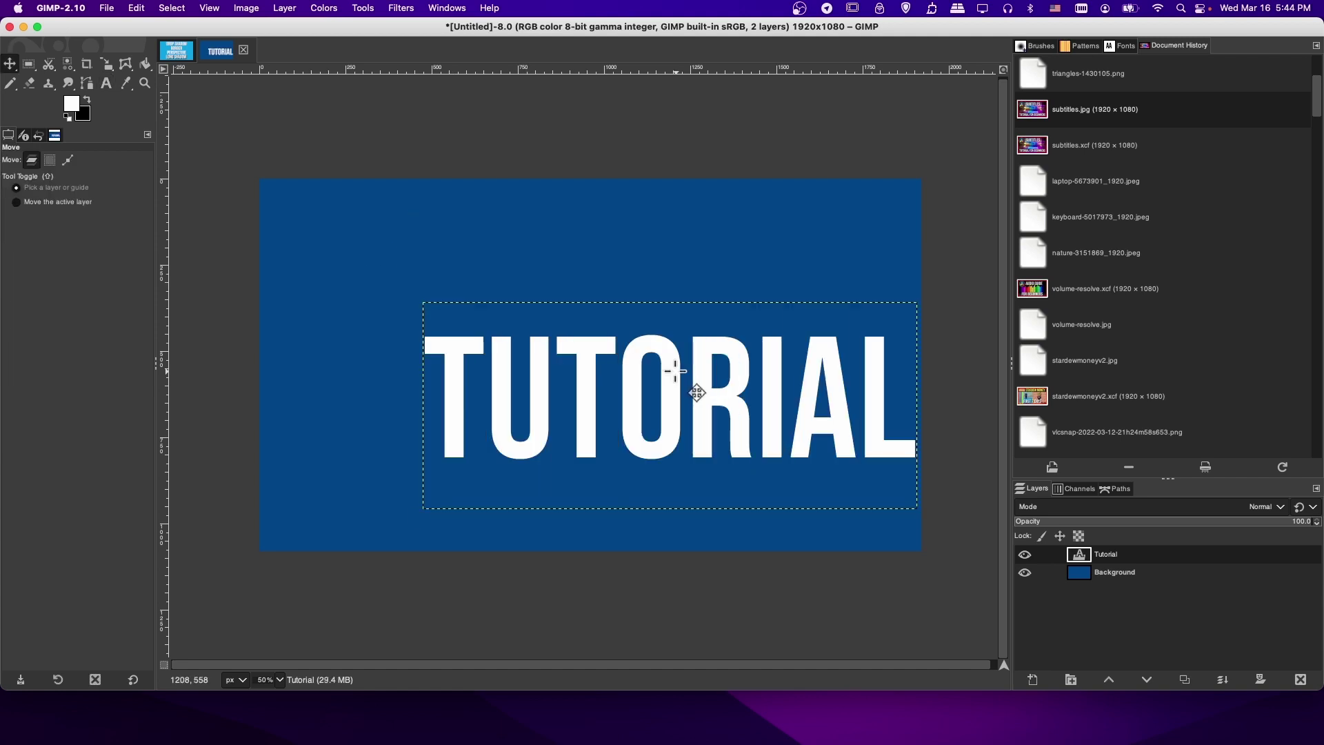
pyautogui.moveTo(676, 372); pyautogui.dragTo(611, 322)
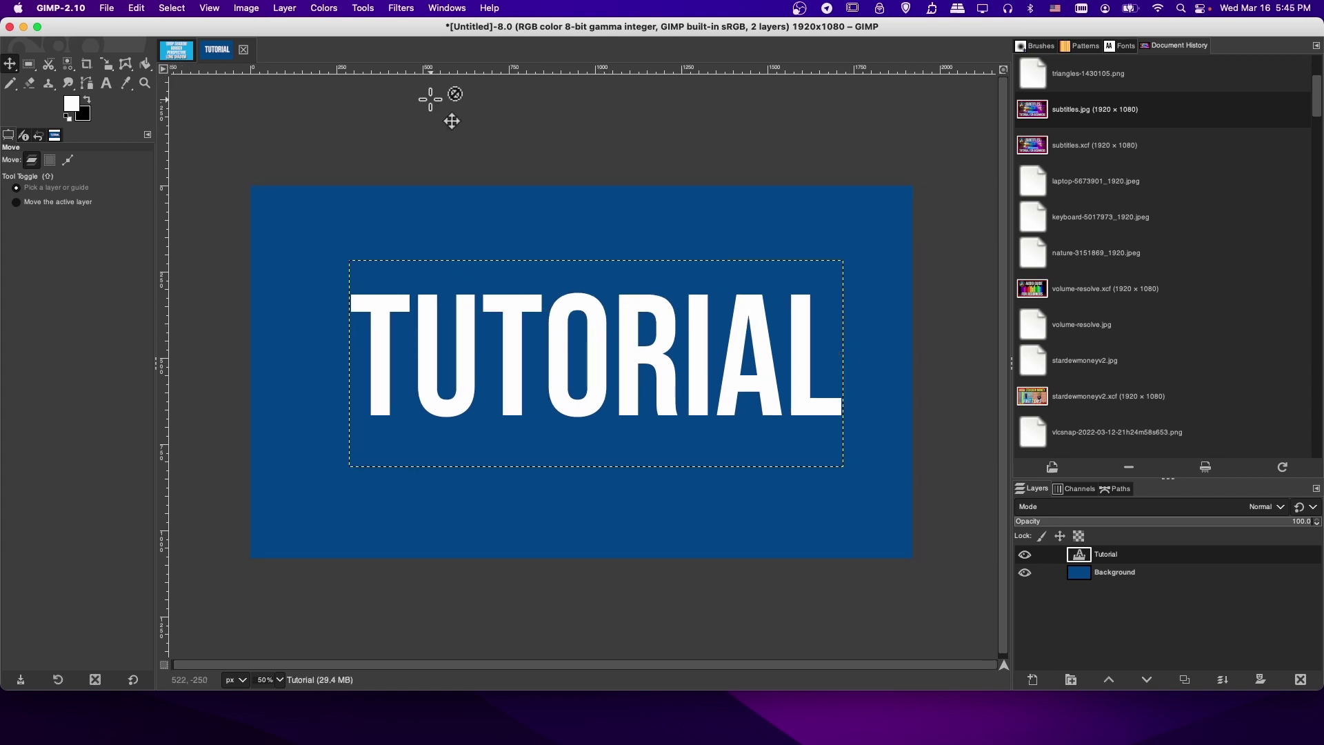
# Step: Copy the TUTORIAL text layer and paste it as a new layer, Tutorial #1
pyautogui.click(401, 7)
pyautogui.moveTo(417, 132)
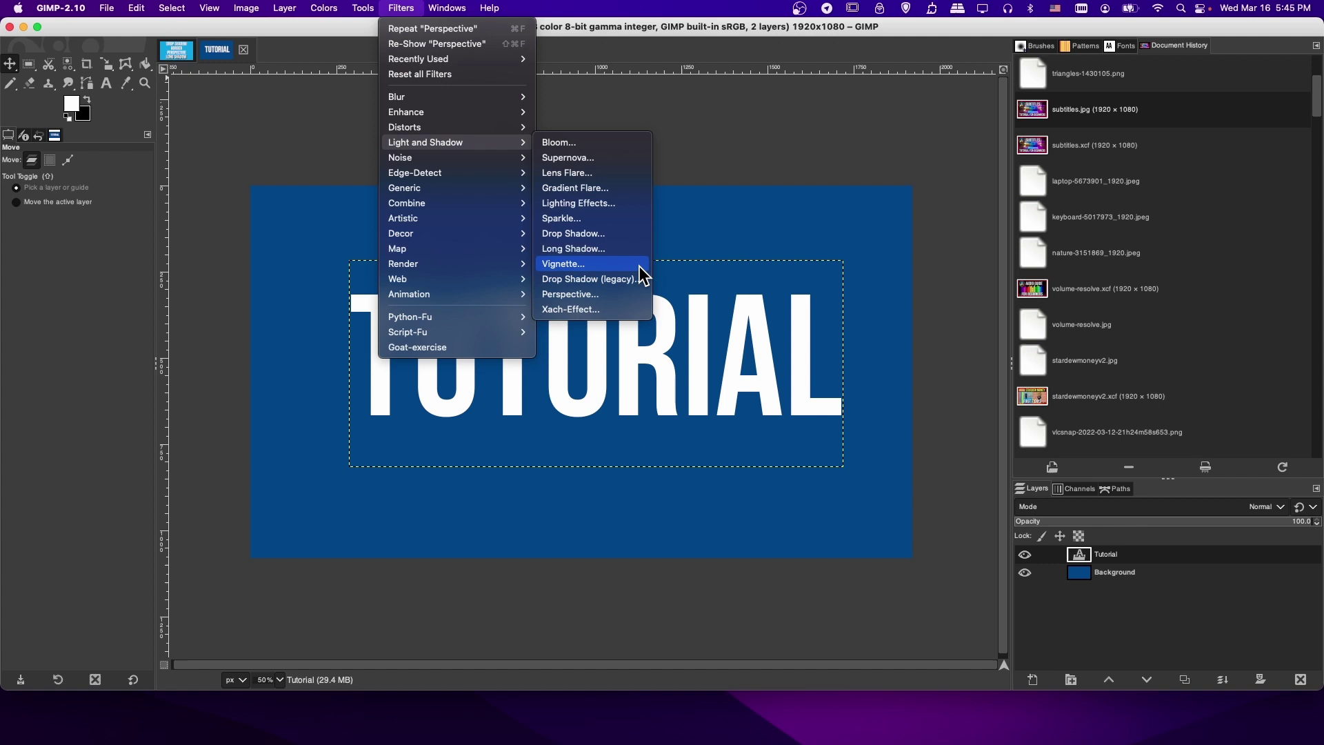
pyautogui.click(369, 225)
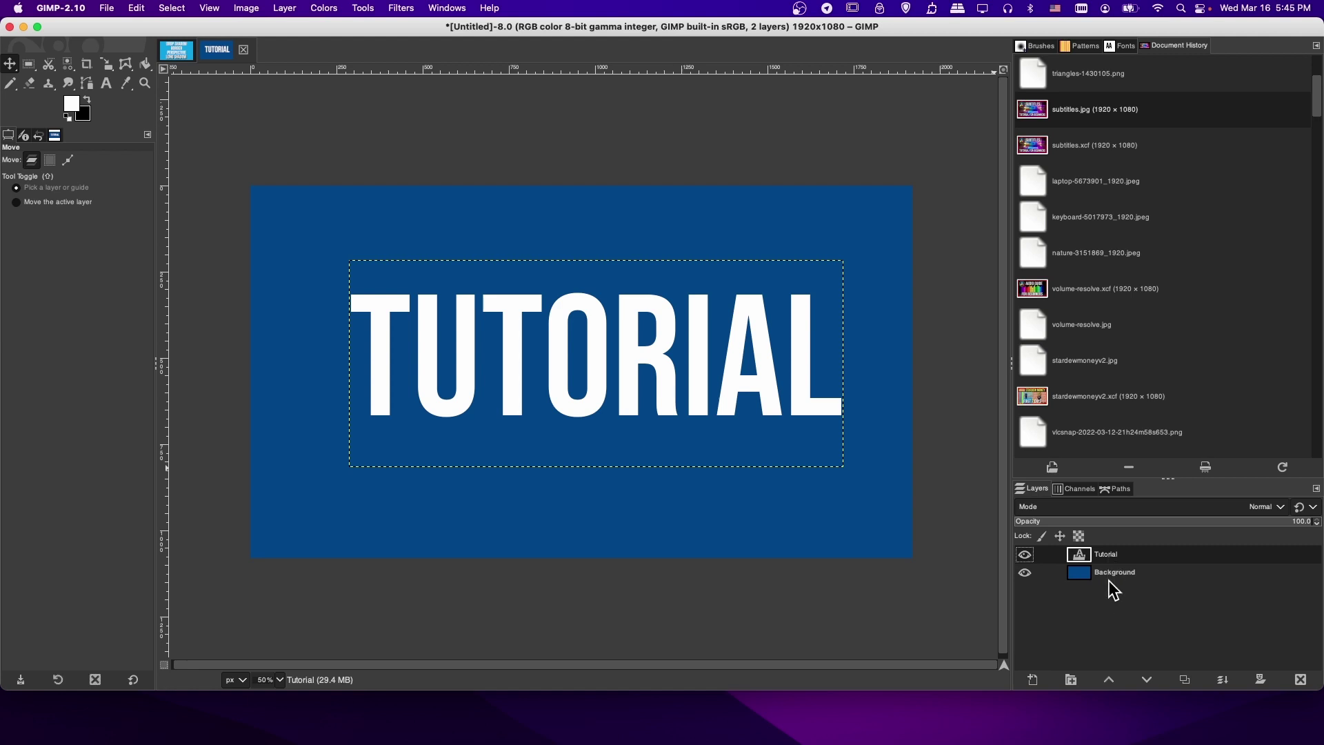
pyautogui.press('super+c')
pyautogui.press('super+v')
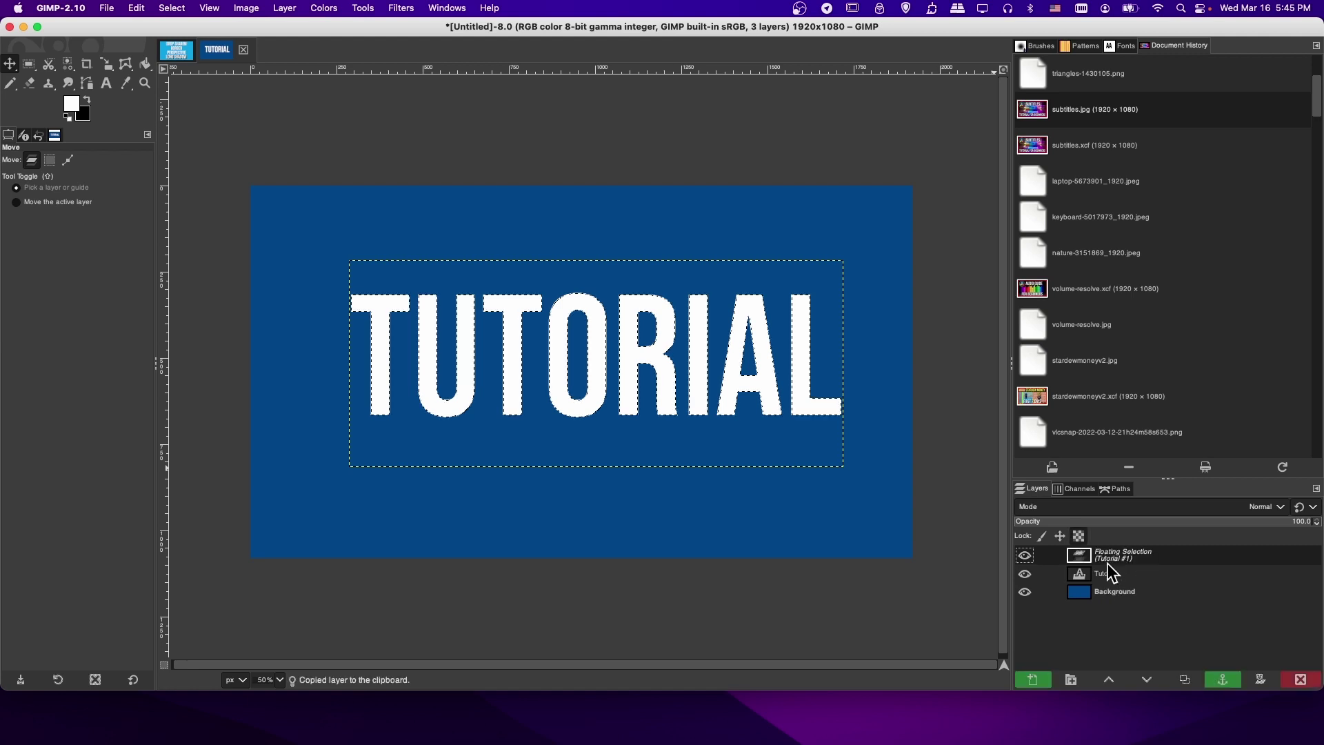
pyautogui.click(1033, 680)
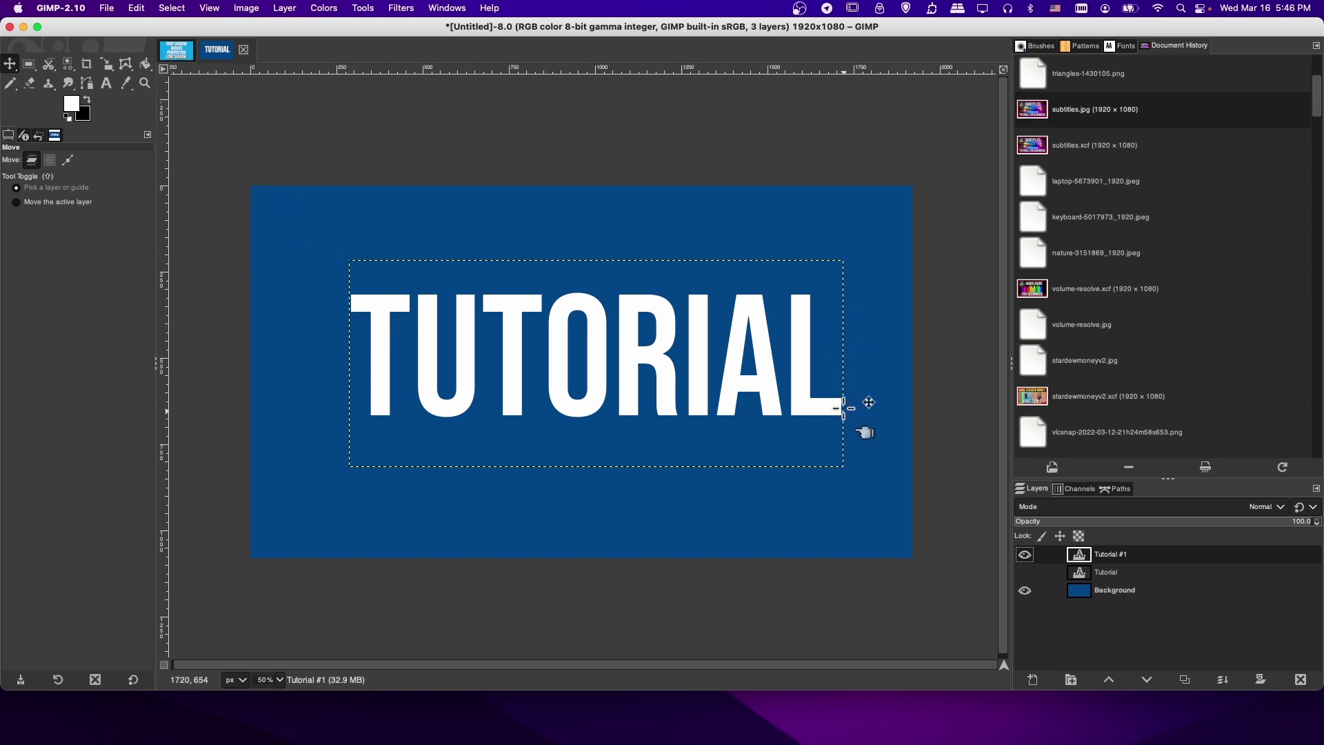
# Step: Zoom to 100% to inspect the end of the text, then zoom back out
pyautogui.press('1')
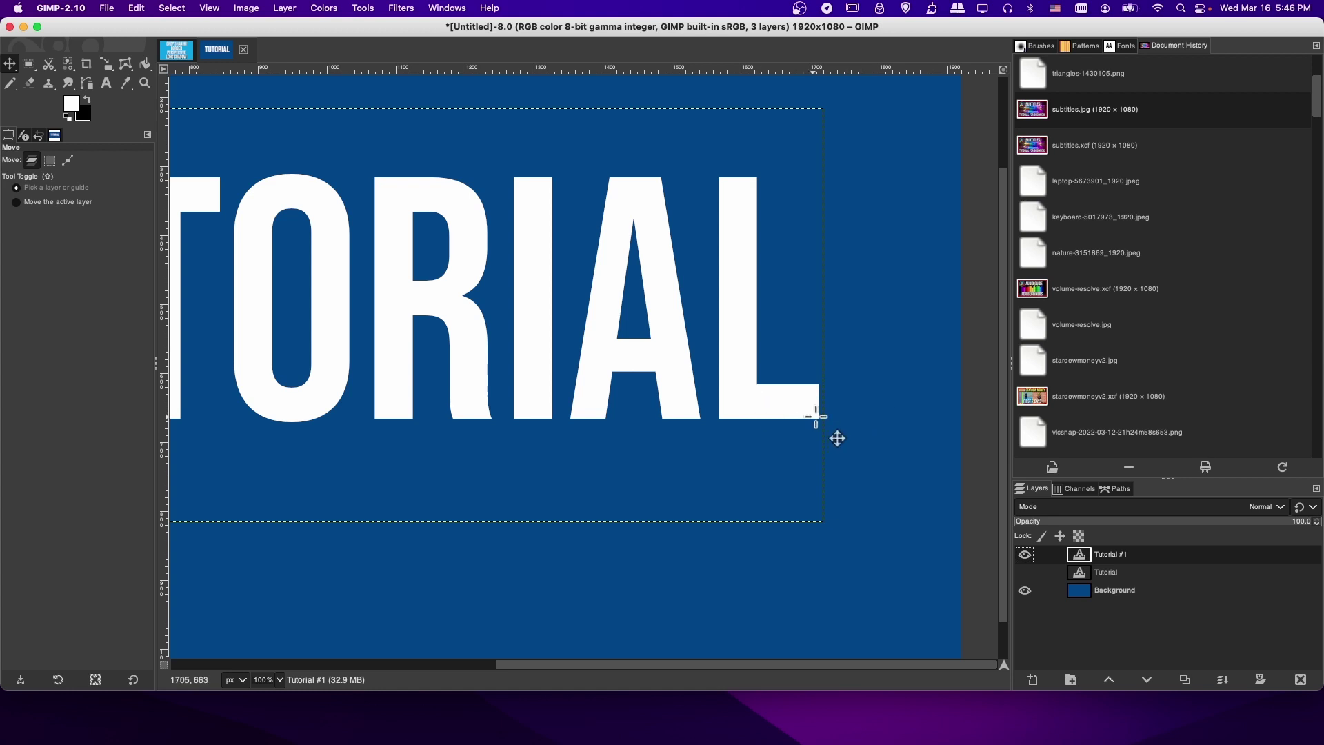
pyautogui.hscroll(1, 836, 338)
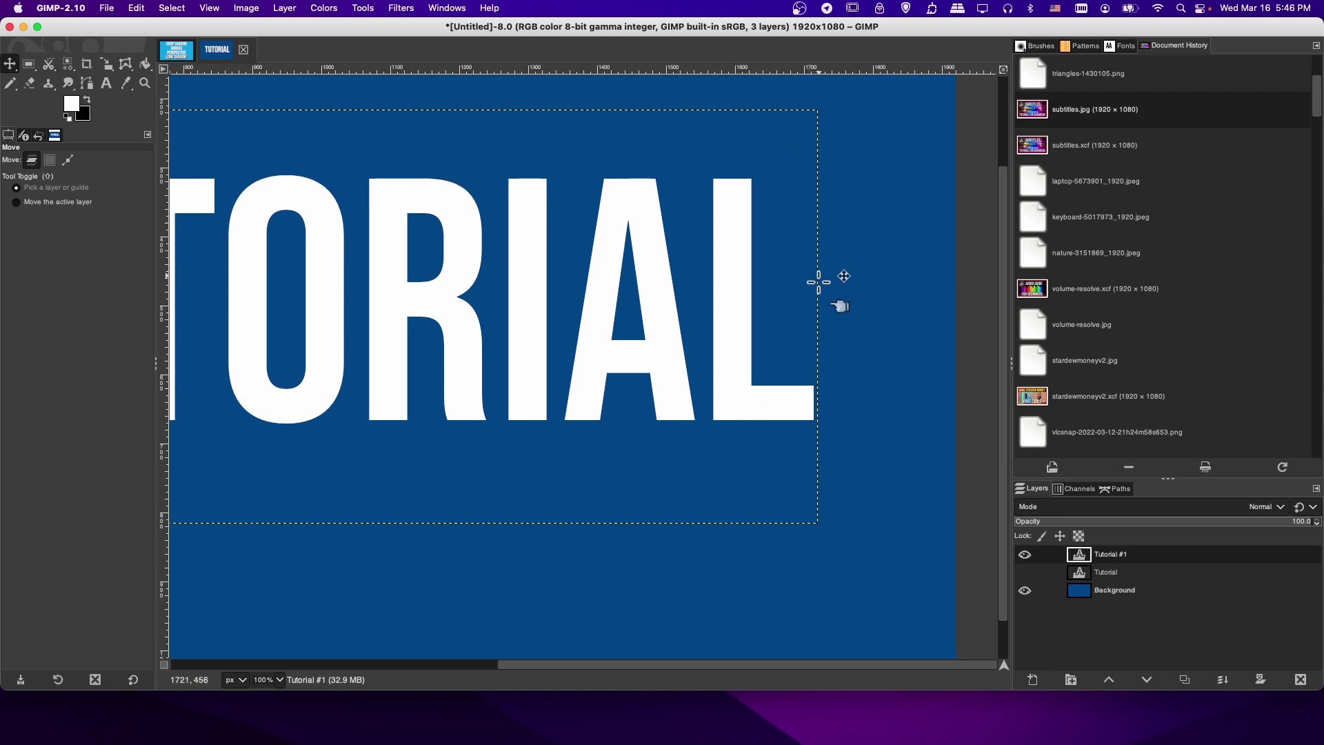
pyautogui.hotkey('shift', '2')
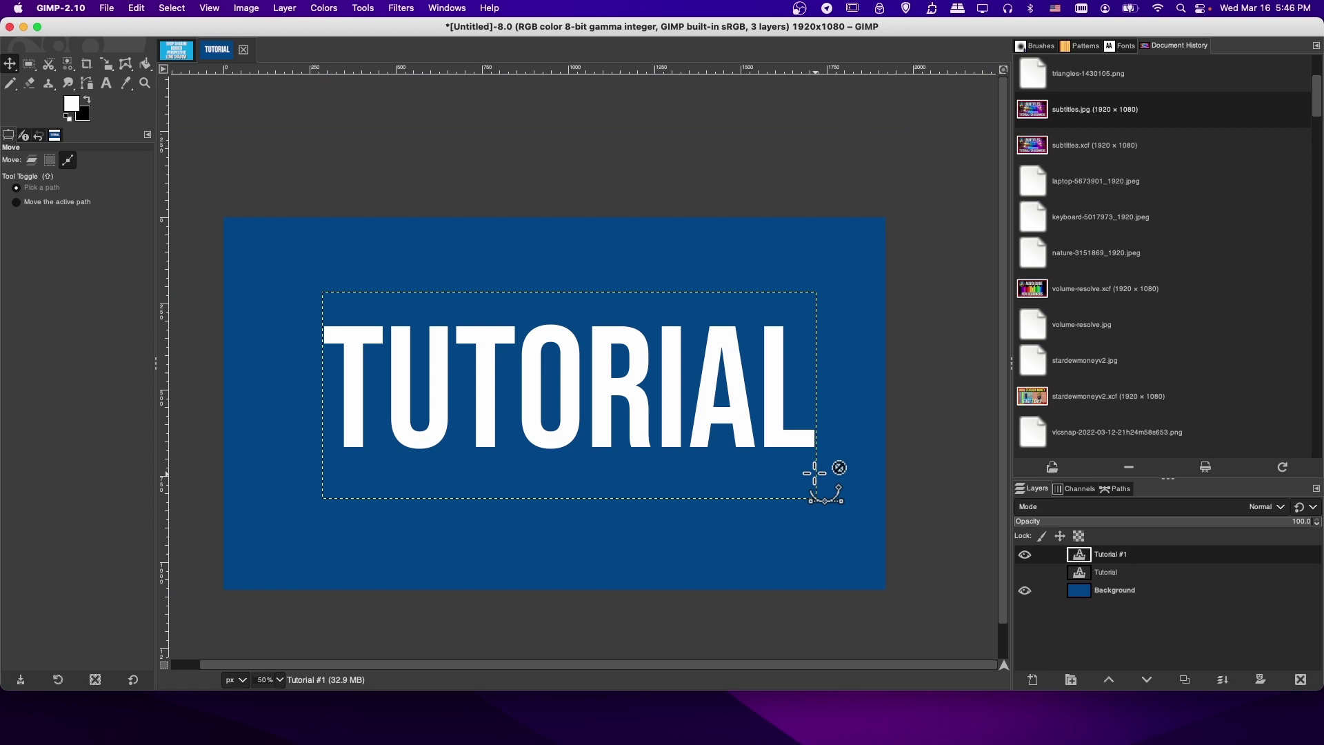
# Step: Resize the Tutorial #1 layer to the full 1920x1080 image with Layer to Image Size
pyautogui.rightClick(1087, 556)
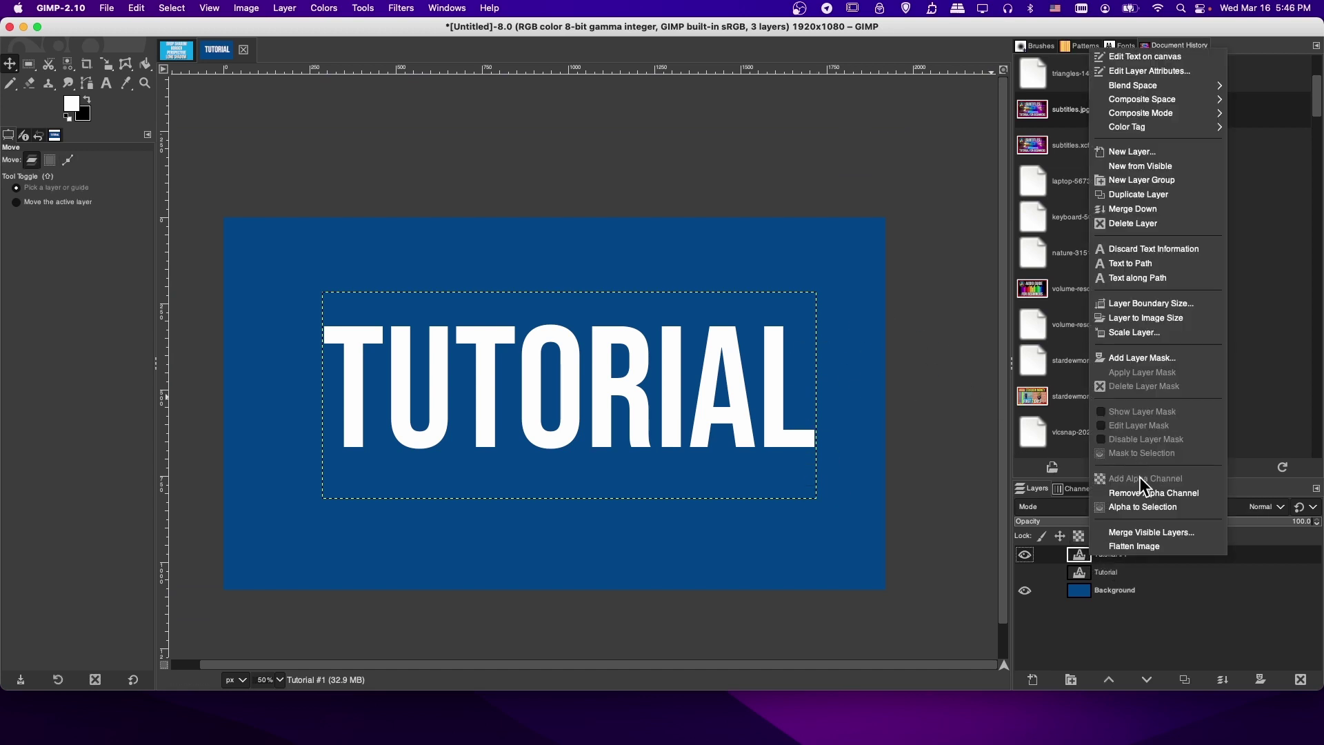
pyautogui.click(1161, 321)
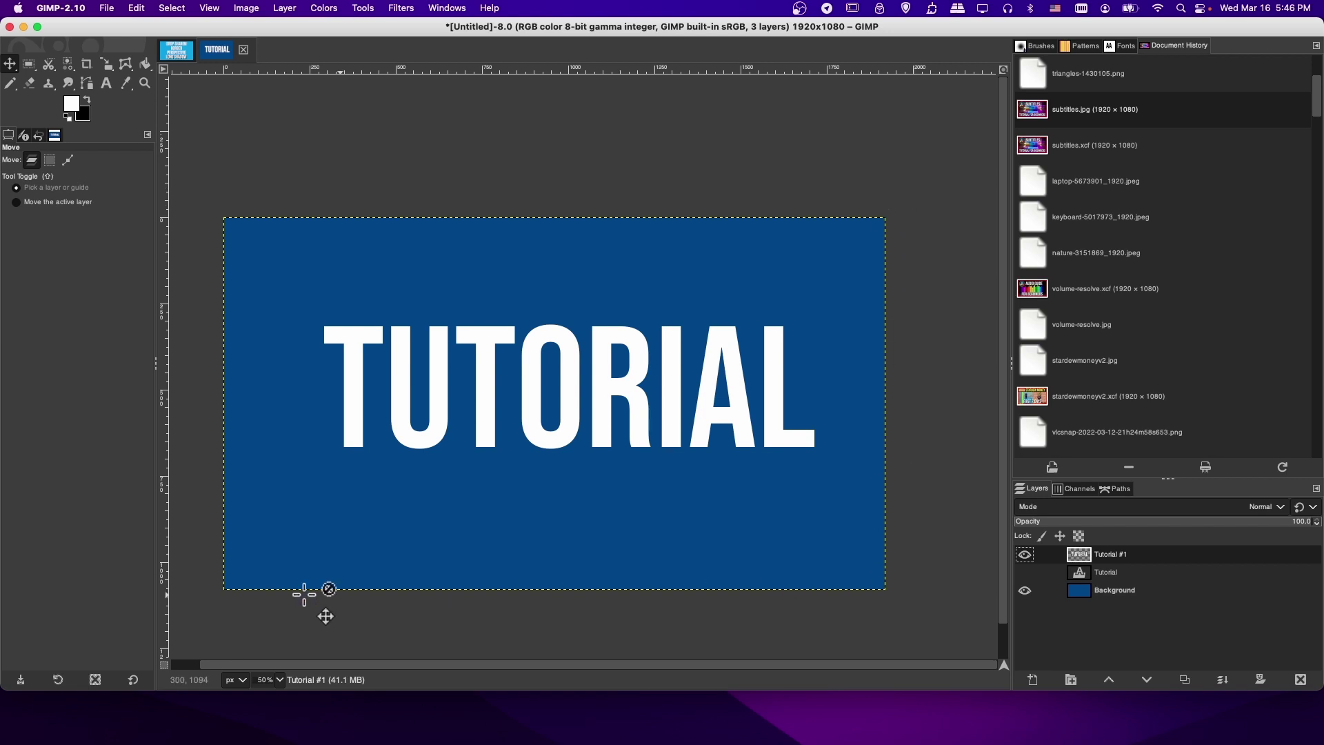
pyautogui.scroll(1, 599, 184)
pyautogui.hscroll(-1, 599, 184)
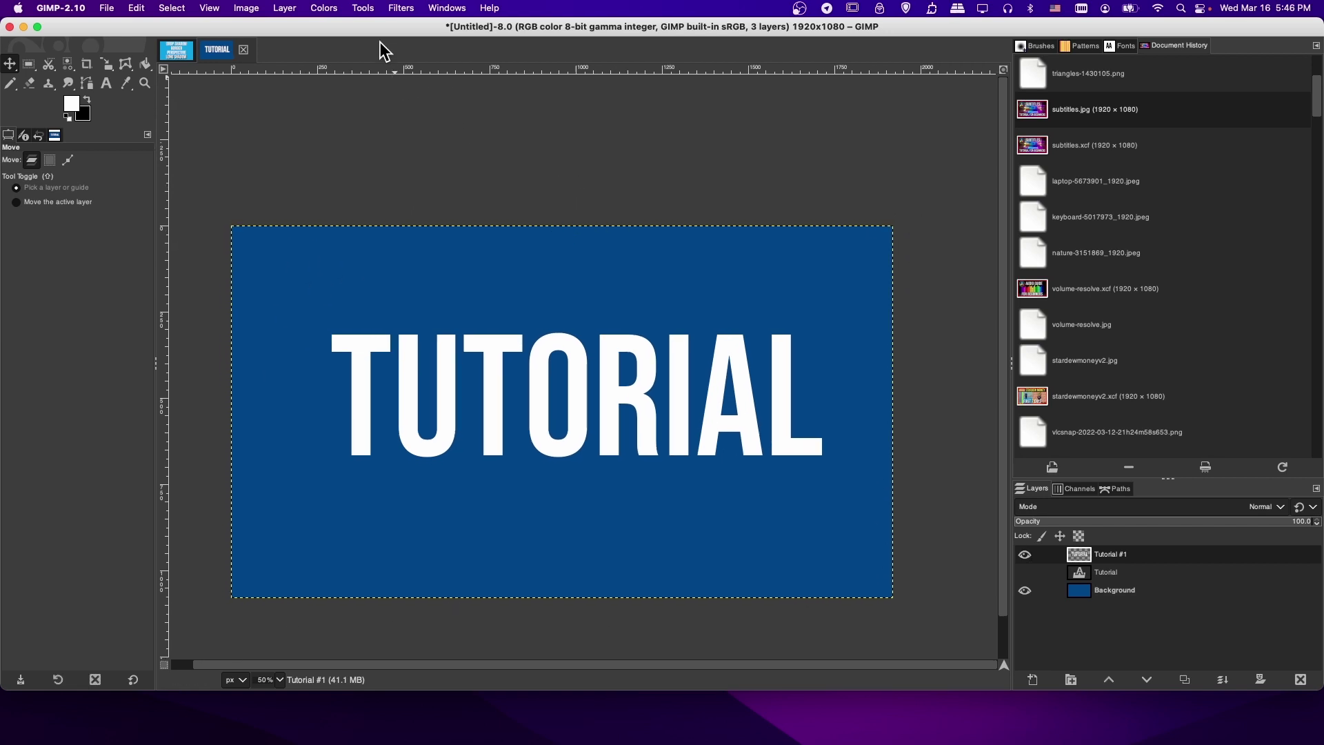
# Step: Add a Drop Shadow to the text, offset -18.442 up and to the left
pyautogui.click(406, 8)
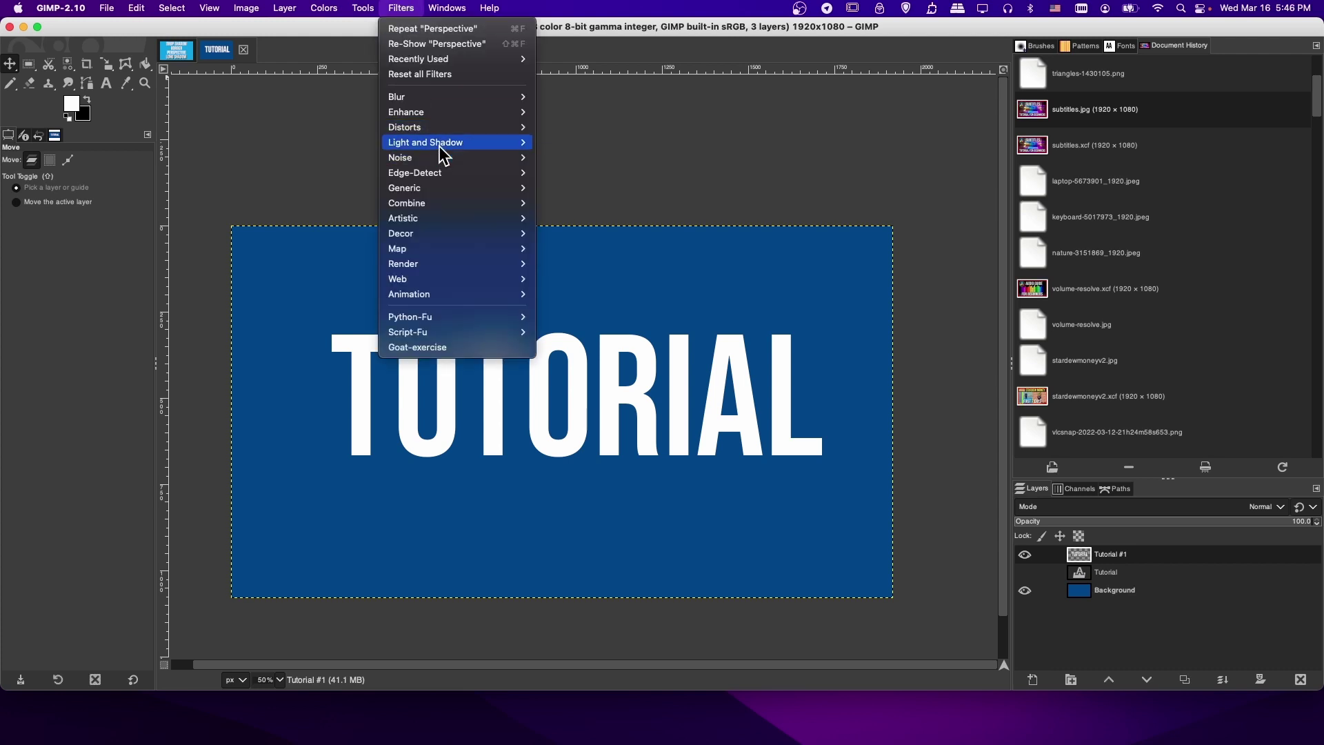
pyautogui.click(586, 234)
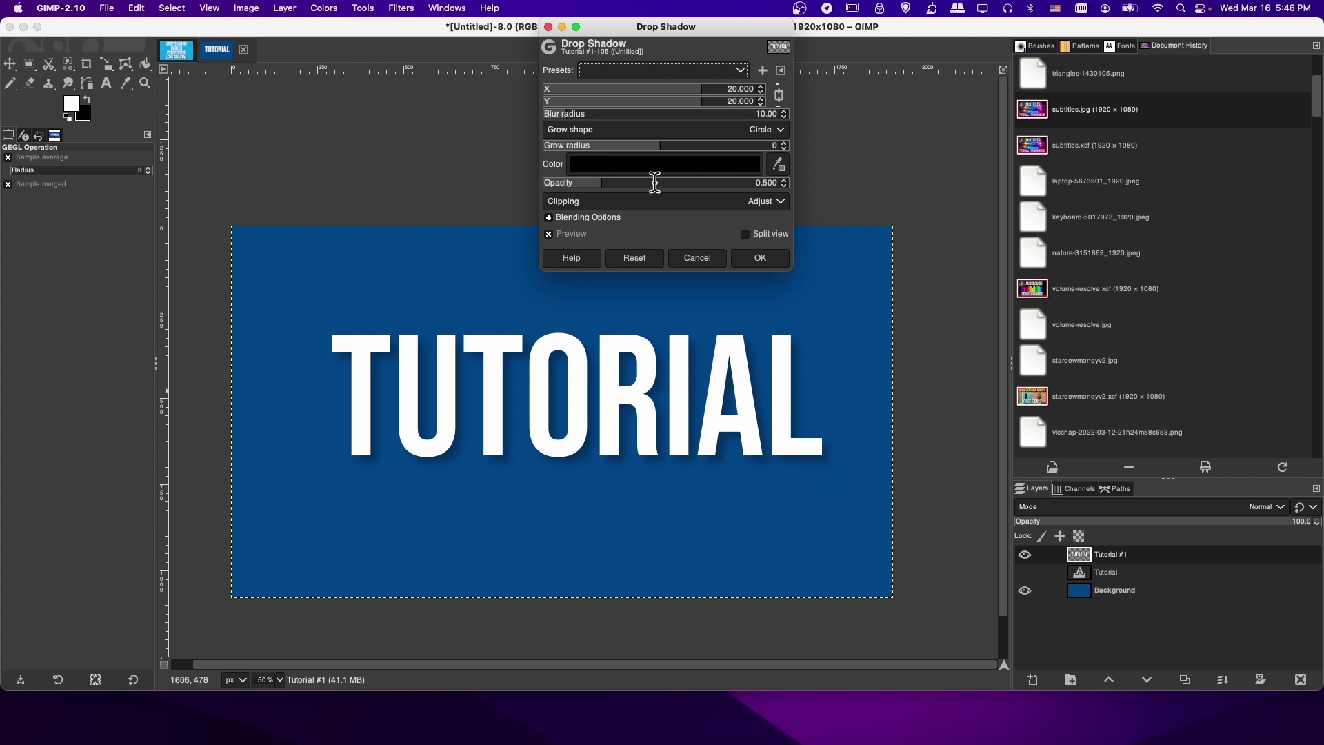
pyautogui.click(689, 86)
pyautogui.moveTo(689, 86); pyautogui.dragTo(599, 86)
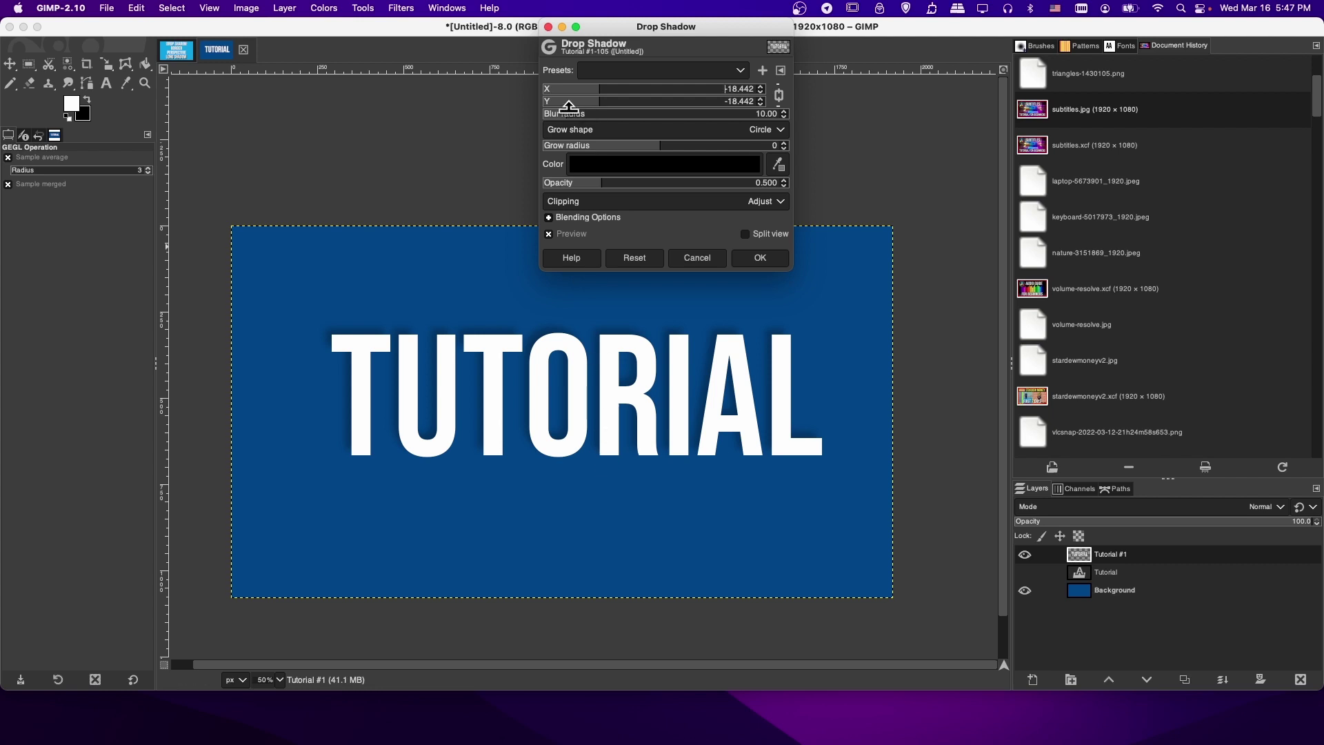
# Step: Adjust the shadow's blur, opacity and grow radius, leaving blur at 0
pyautogui.moveTo(559, 108); pyautogui.dragTo(546, 108)
pyautogui.moveTo(594, 181); pyautogui.dragTo(660, 173)
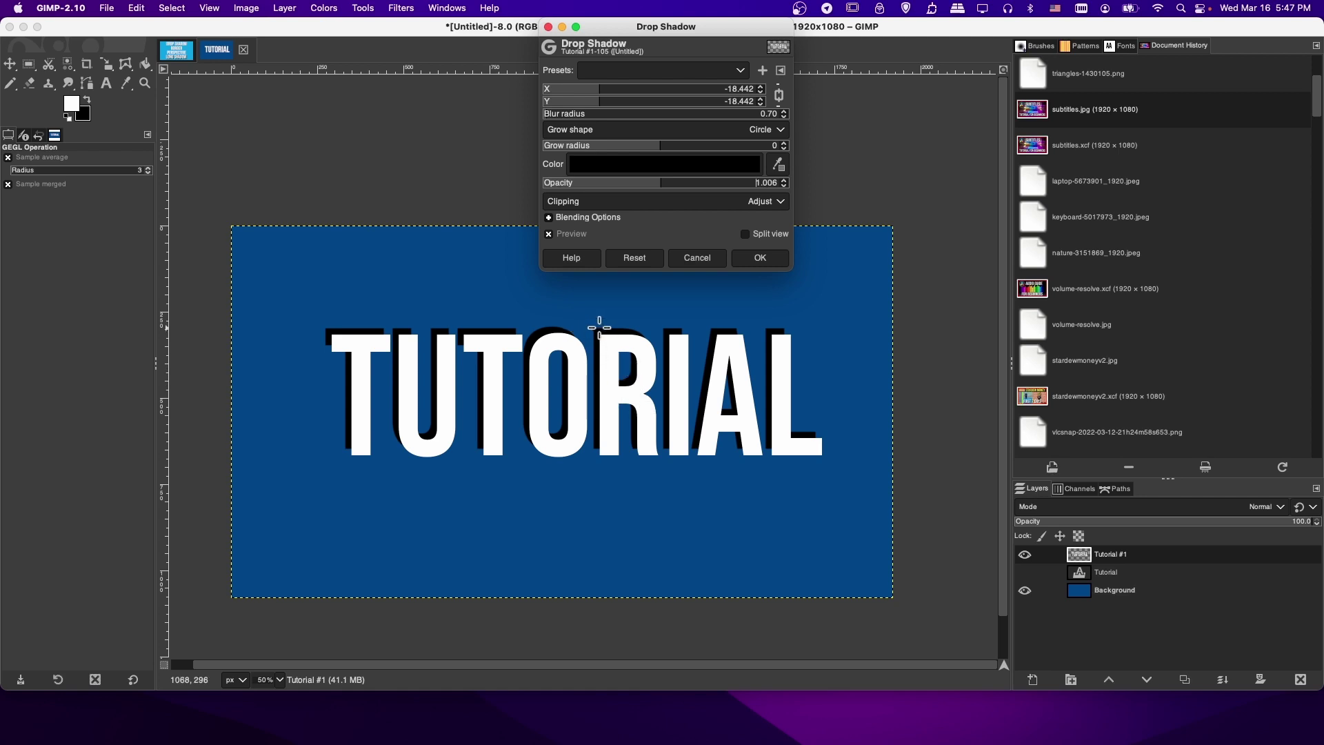
pyautogui.moveTo(550, 109)
pyautogui.mouseDown()
pyautogui.moveTo(561, 109)
pyautogui.moveTo(535, 109)
pyautogui.mouseUp()
pyautogui.moveTo(664, 142); pyautogui.dragTo(670, 141)
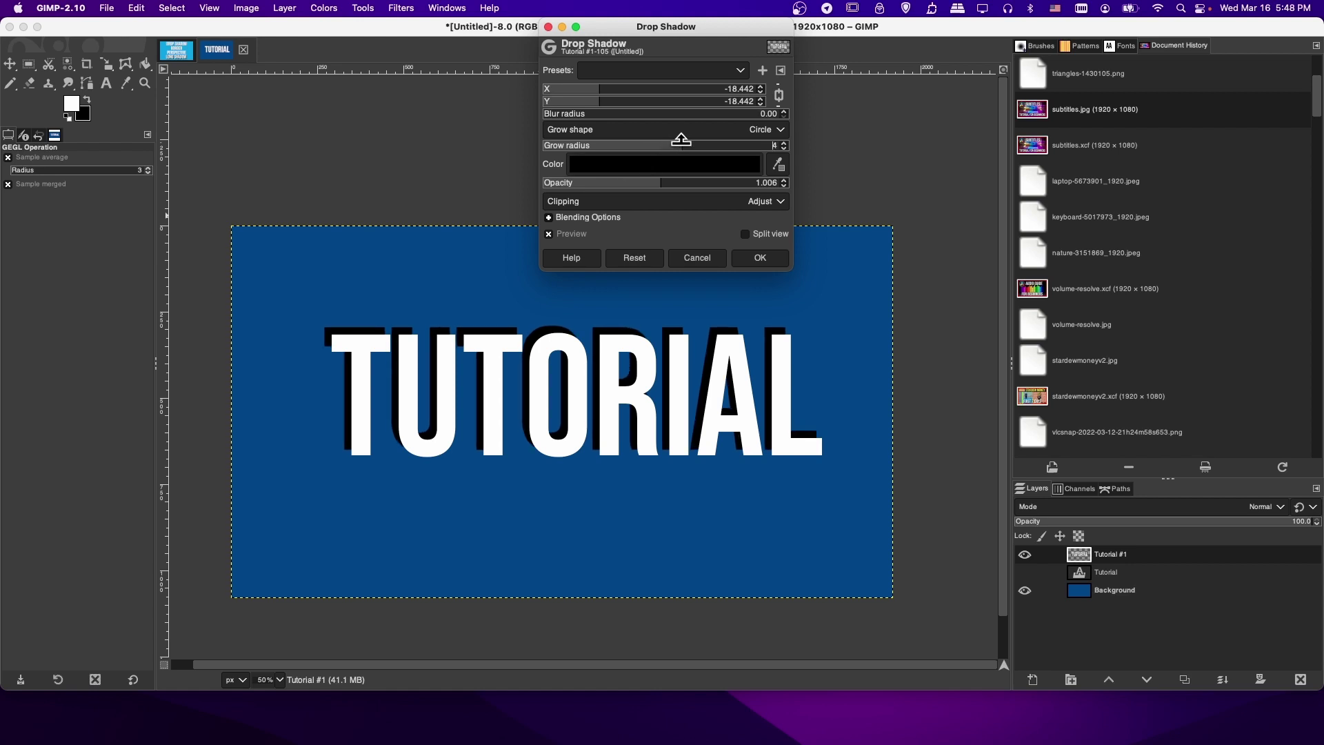
pyautogui.moveTo(681, 140); pyautogui.dragTo(664, 141)
# Step: Apply the CTThumbs1 drop shadow preset with 10.390 offset and opacity 2.000
pyautogui.click(673, 67)
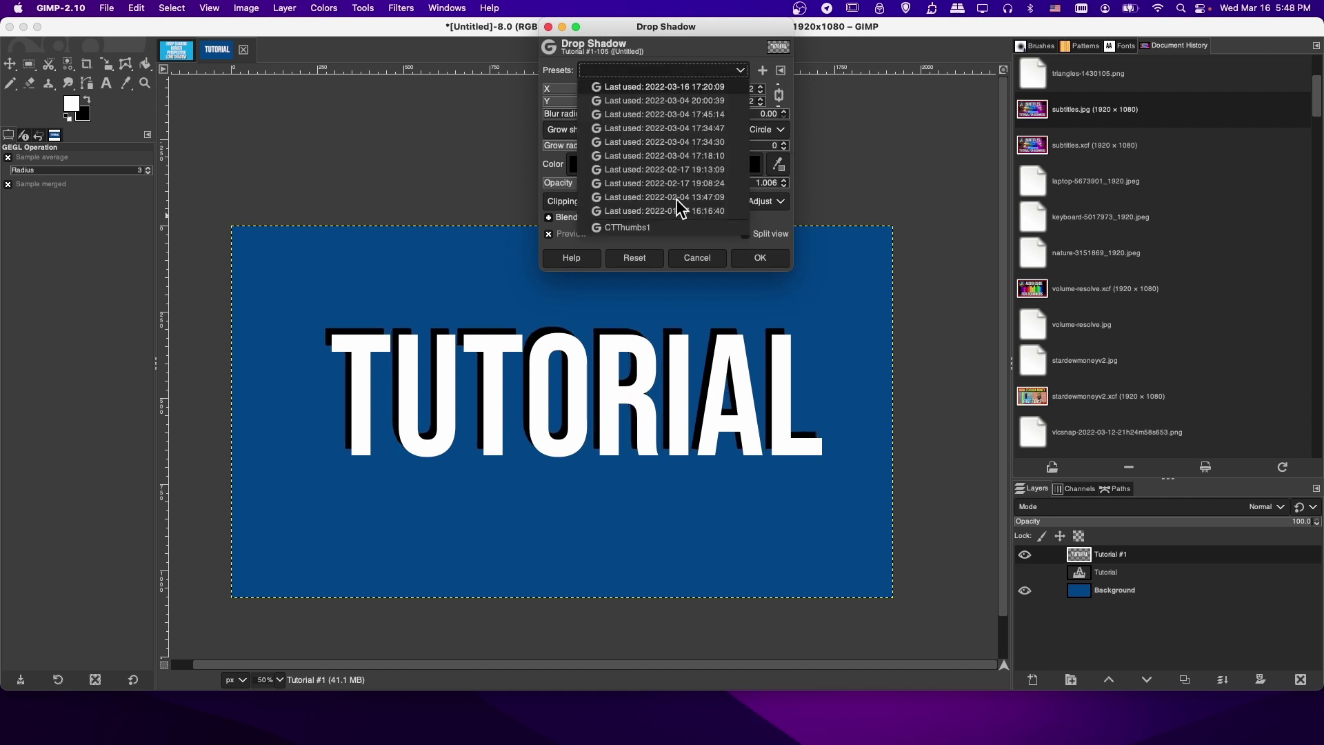
pyautogui.click(678, 227)
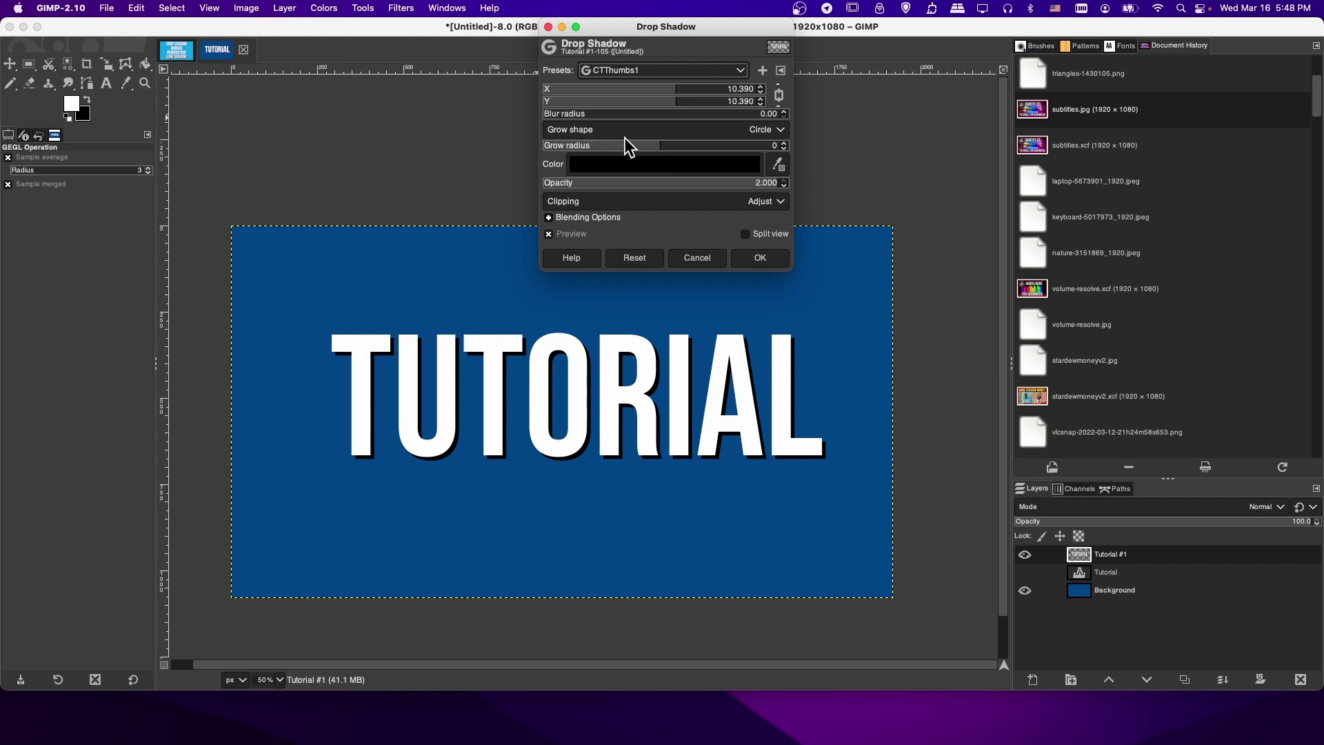
pyautogui.click(673, 177)
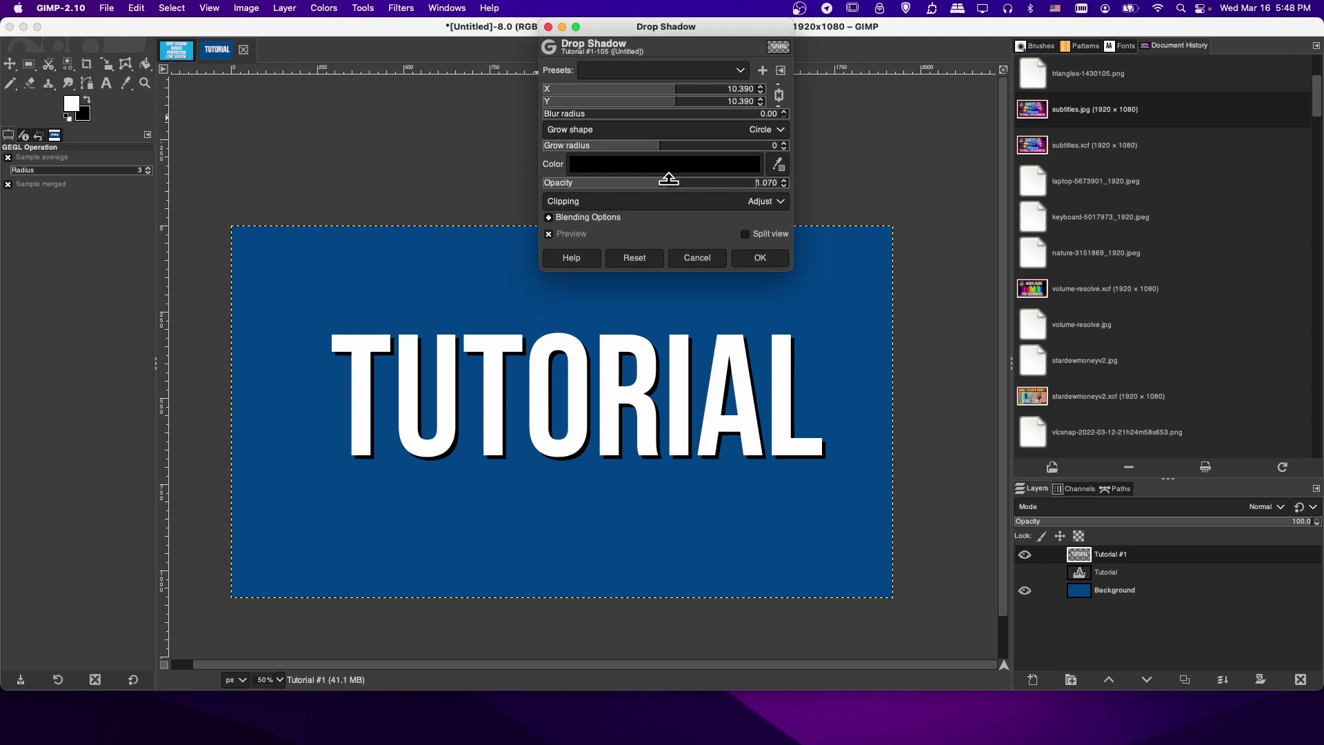
pyautogui.moveTo(667, 178); pyautogui.dragTo(778, 179)
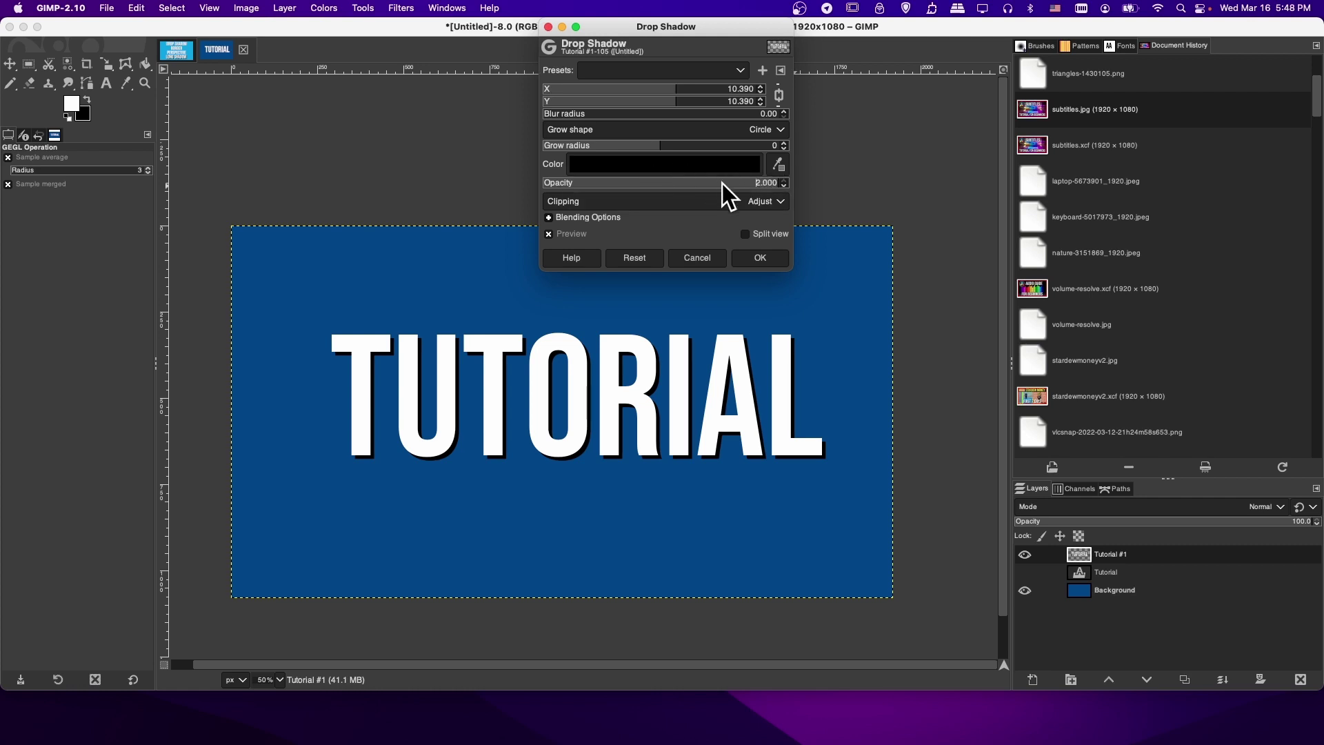
pyautogui.click(674, 181)
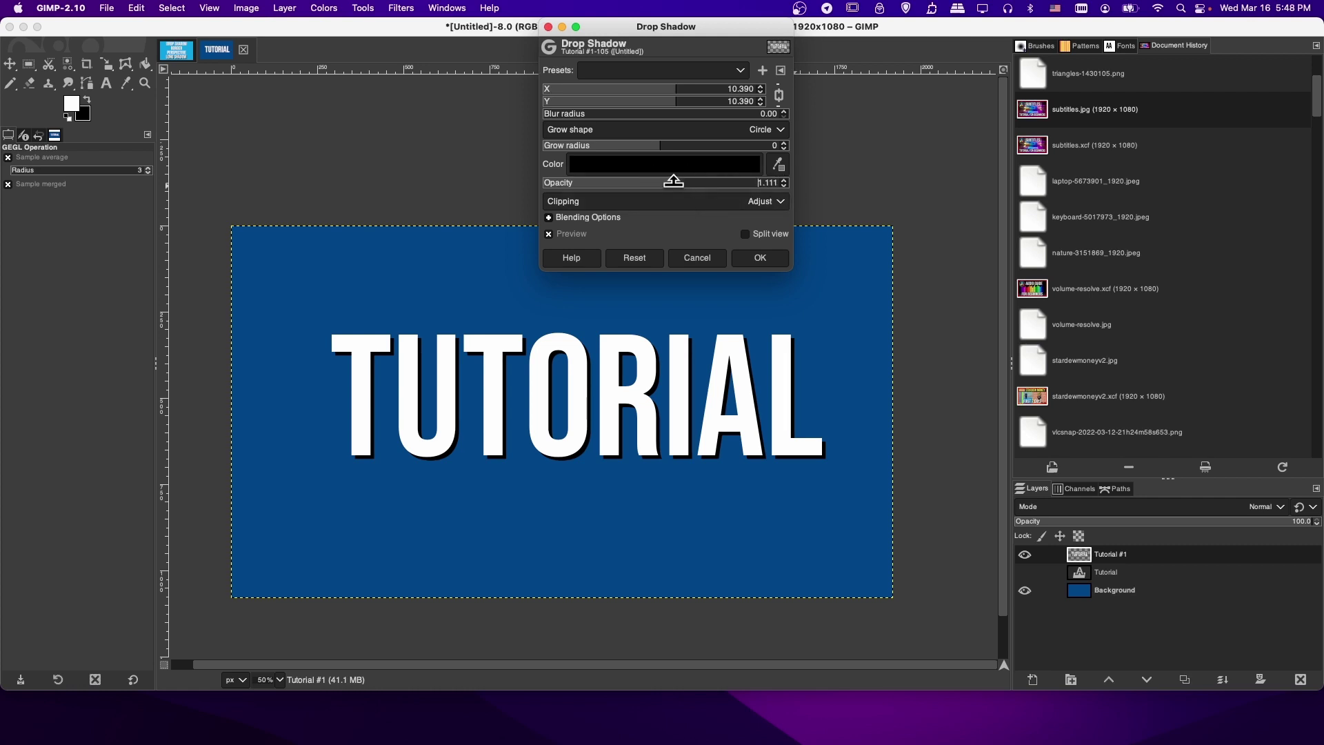
pyautogui.moveTo(668, 180); pyautogui.dragTo(813, 178)
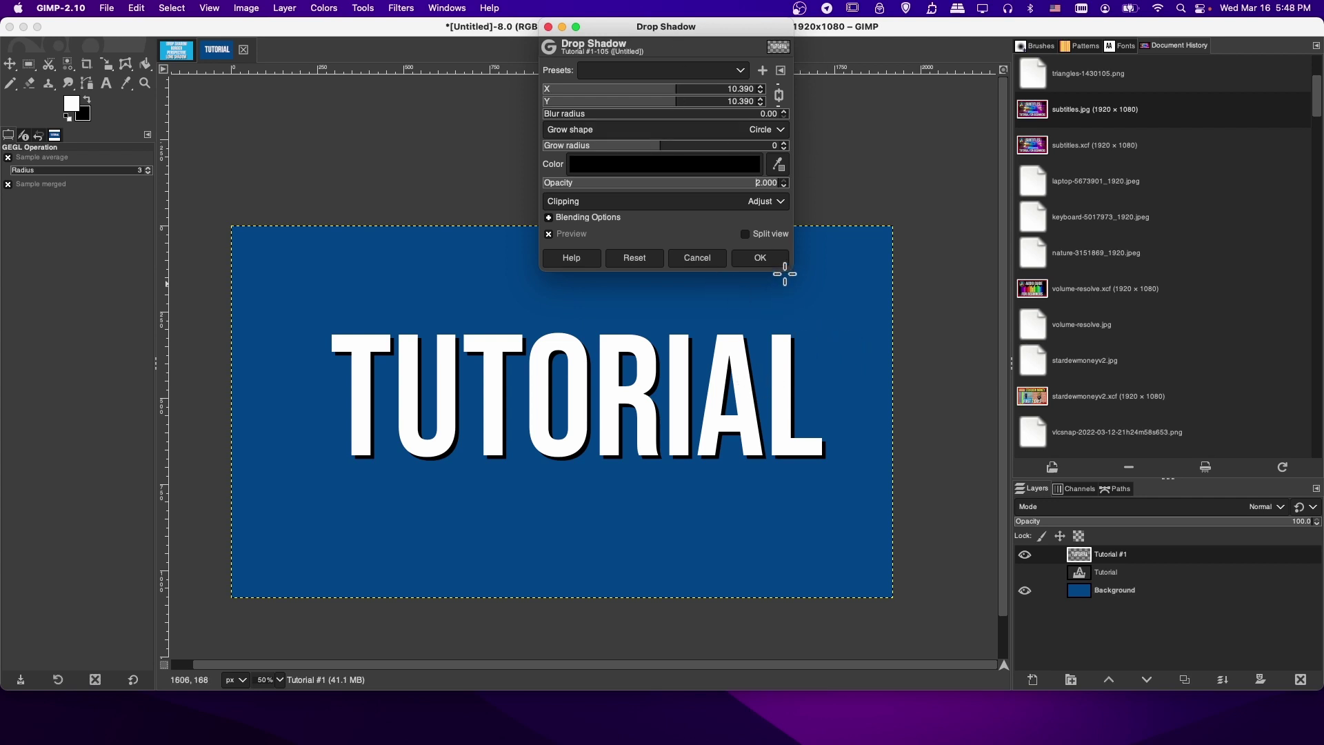
pyautogui.click(762, 258)
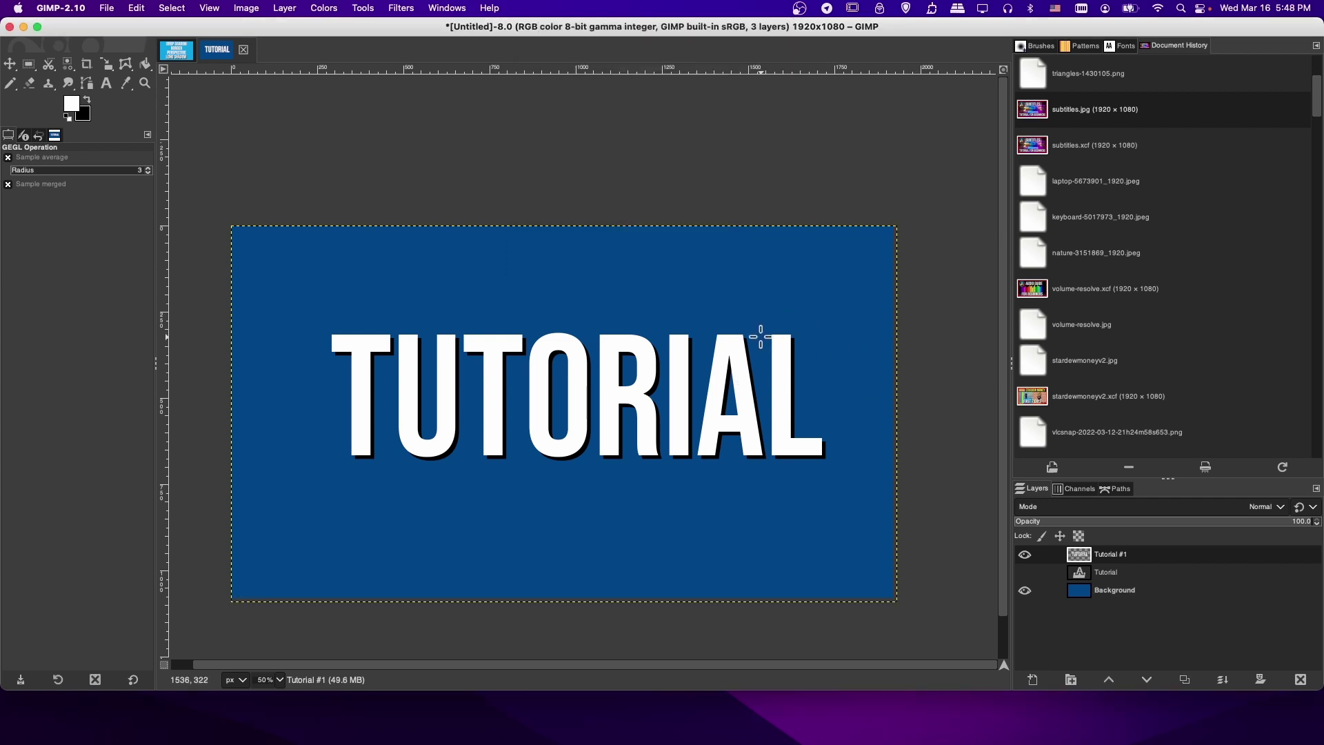
pyautogui.scroll(-2, 777, 405)
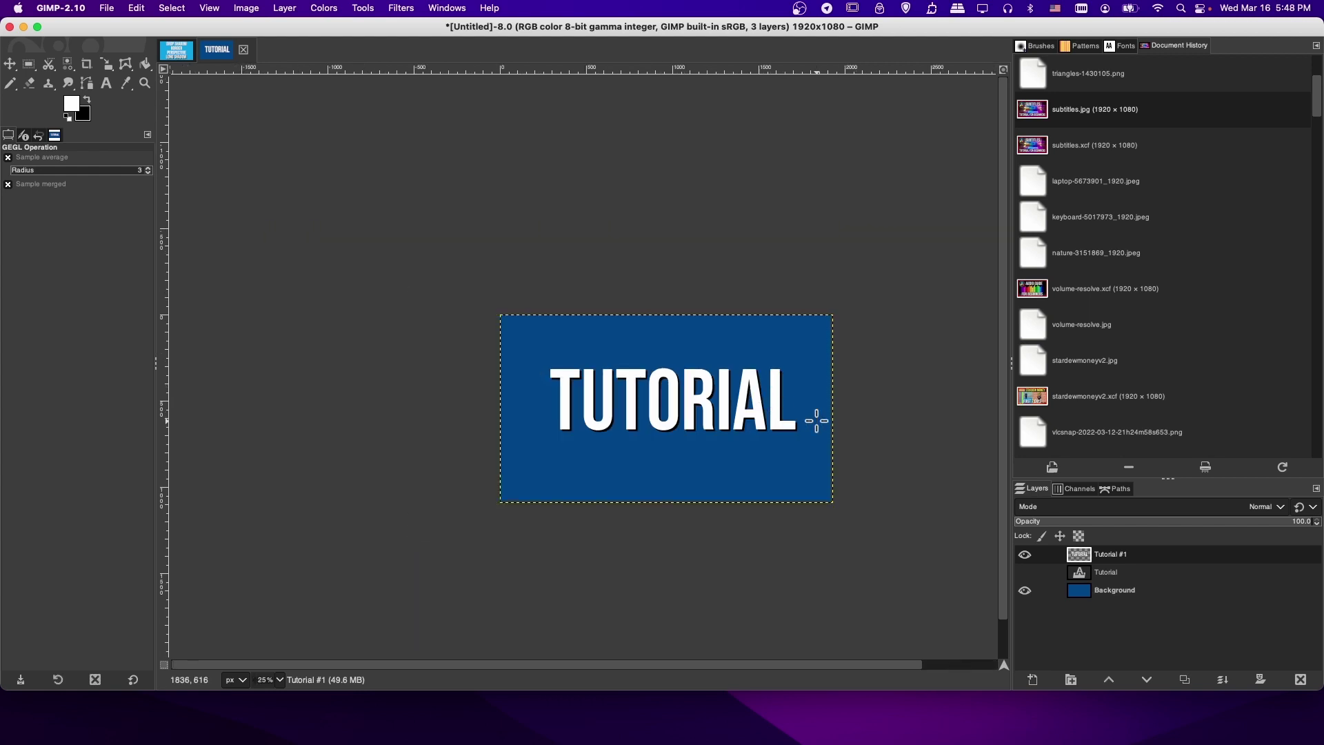
pyautogui.scroll(3, 816, 417)
pyautogui.scroll(2, 817, 421)
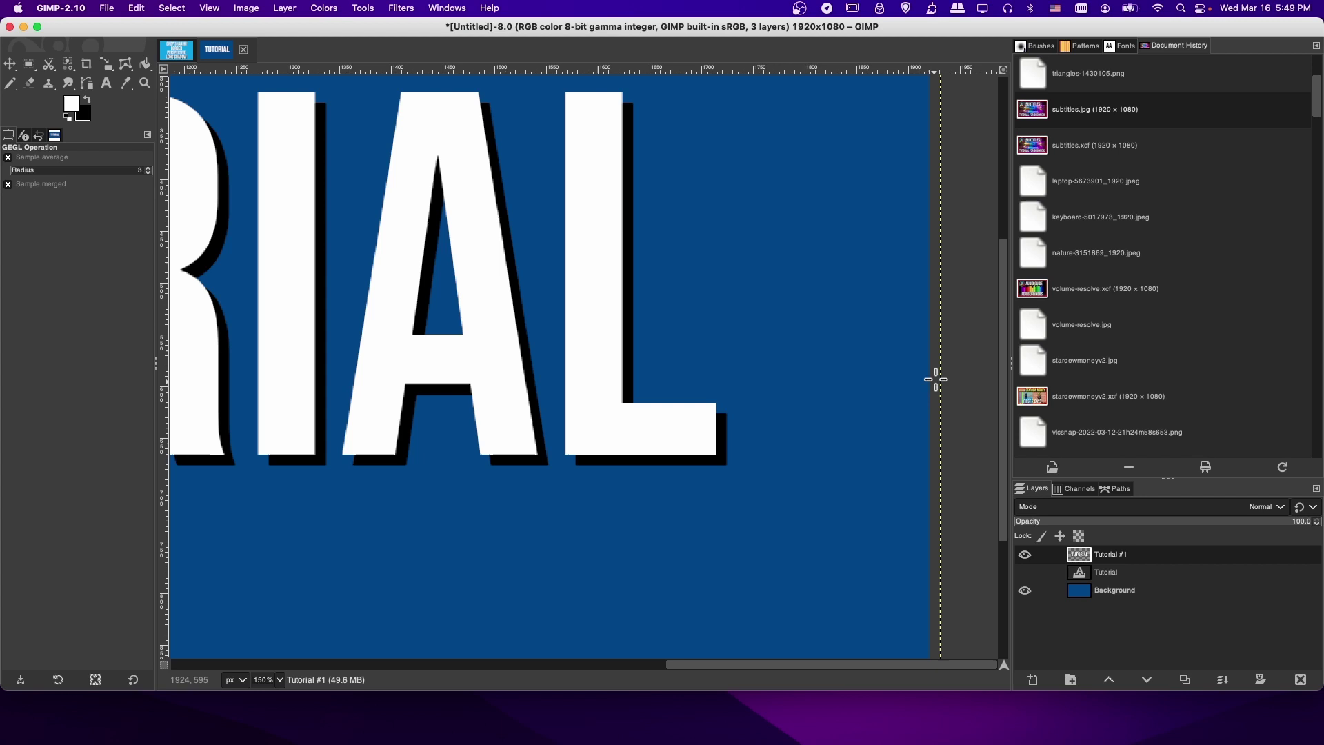
pyautogui.scroll(-1, 936, 381)
pyautogui.scroll(-1, 935, 381)
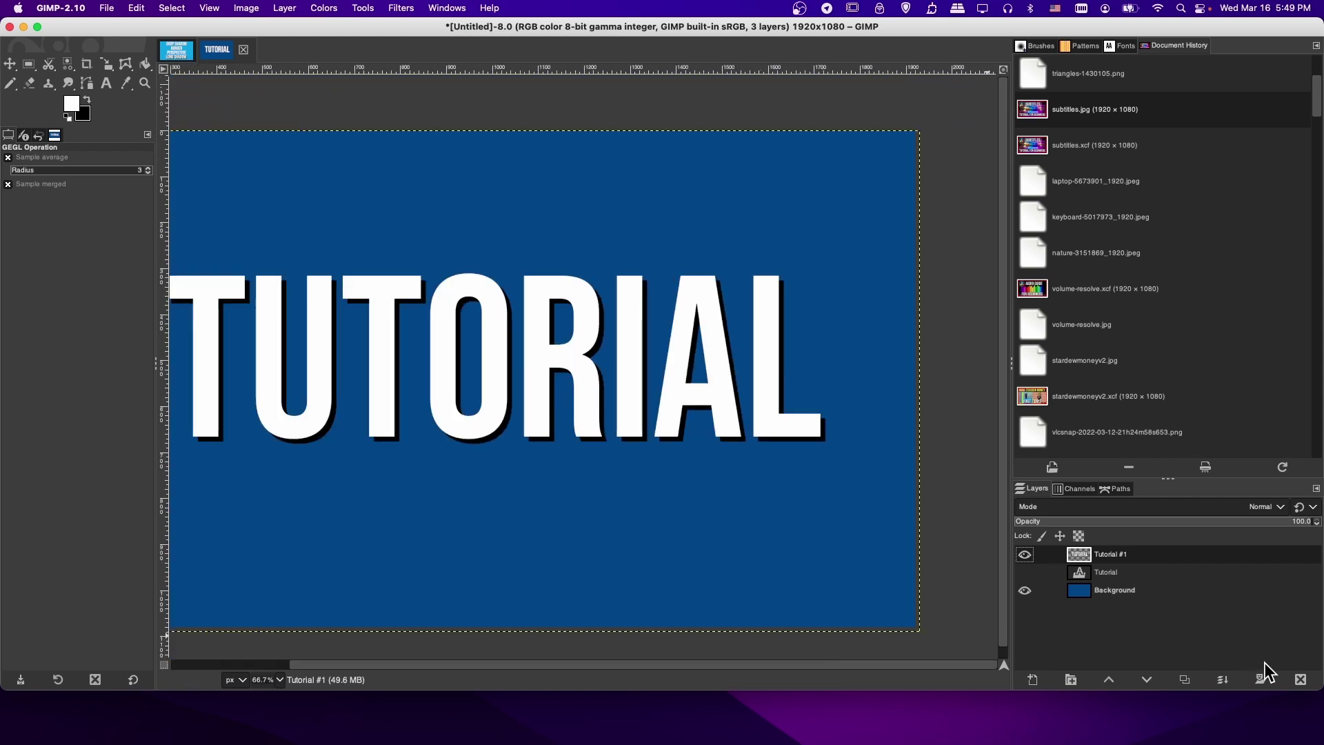
# Step: Delete the shadowed Tutorial #1 layer and make the original Tutorial layer visible
pyautogui.click(1300, 679)
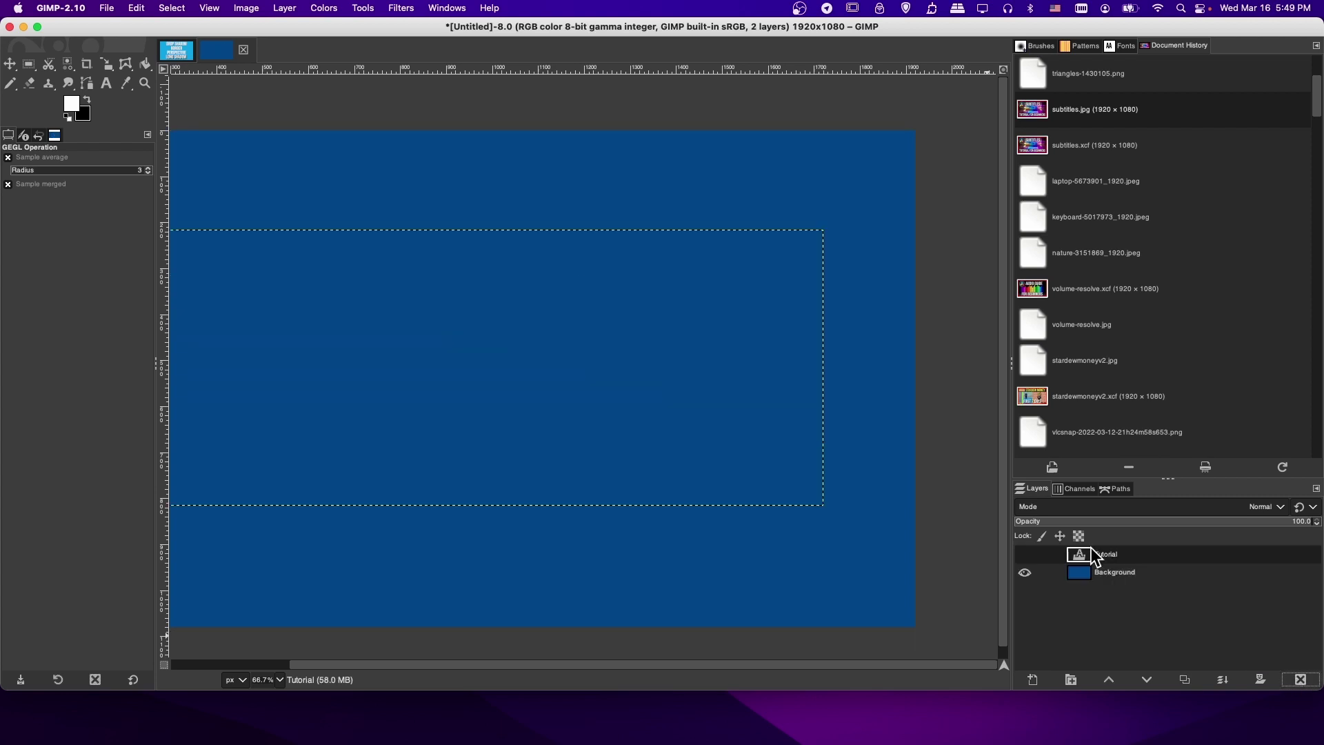
pyautogui.scroll(-1, 665, 405)
pyautogui.click(1025, 555)
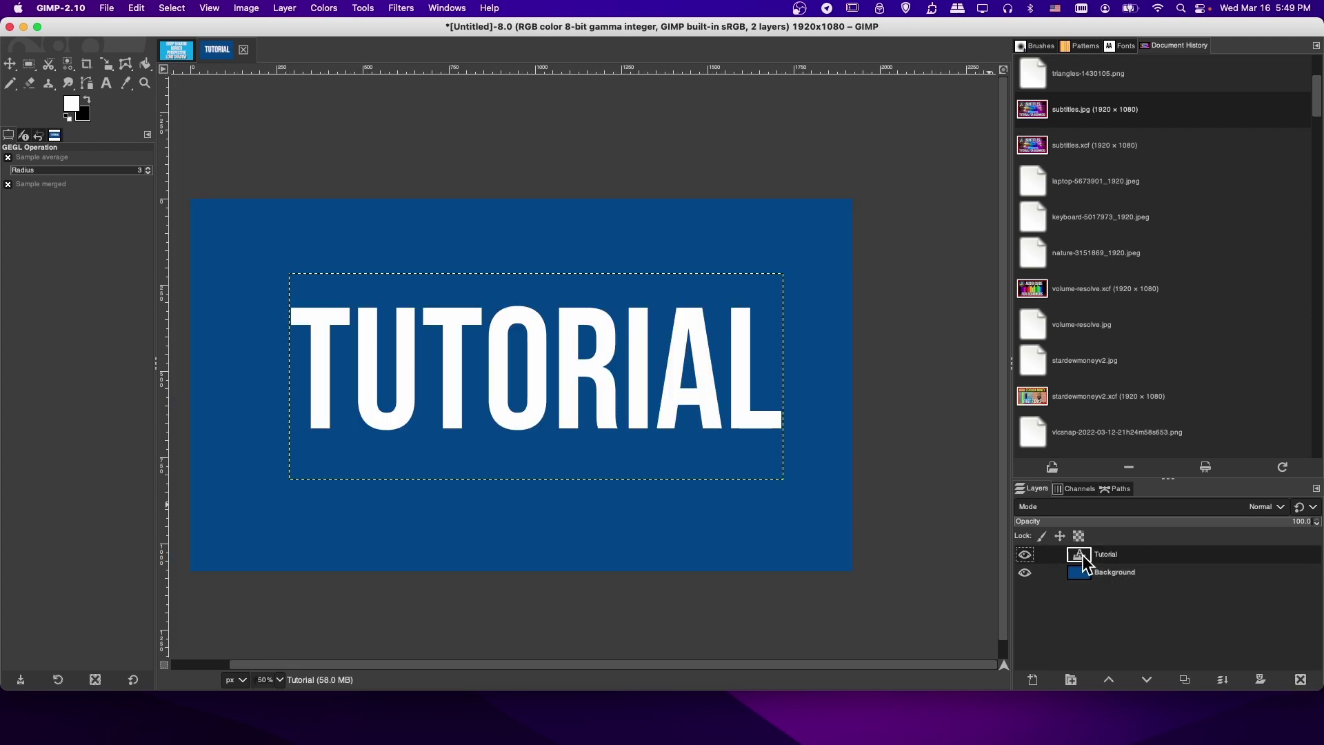
# Step: Duplicate the Tutorial layer into a fresh Tutorial #1 and hide the original
pyautogui.press('super+c')
pyautogui.press('super+v')
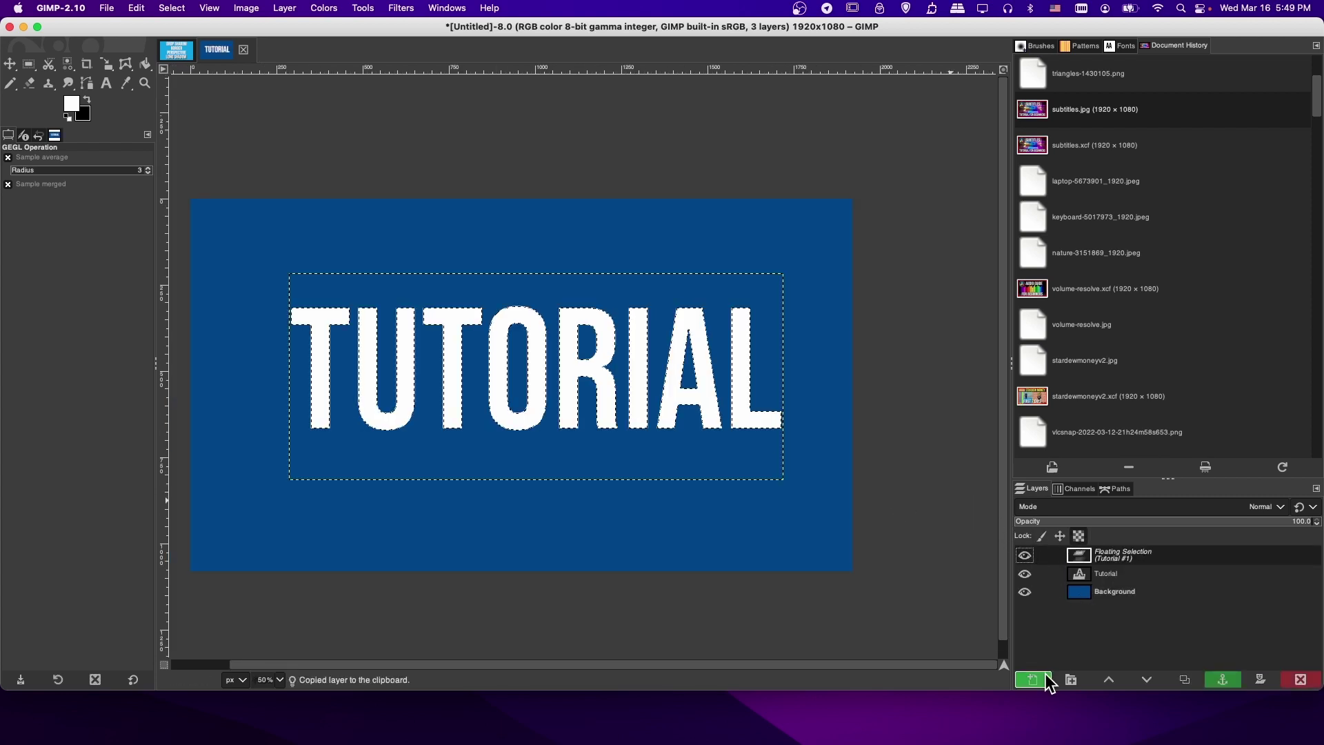
pyautogui.click(1045, 674)
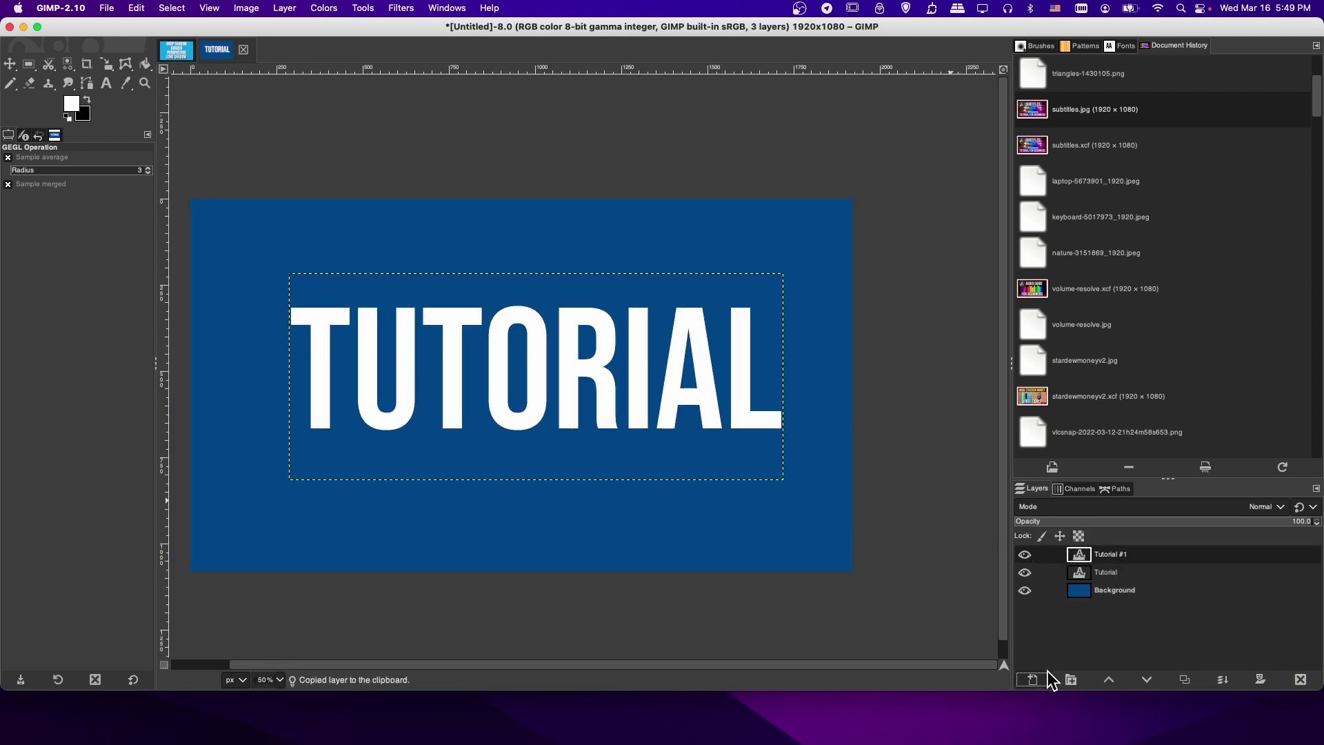
pyautogui.click(1028, 571)
pyautogui.click(1100, 574)
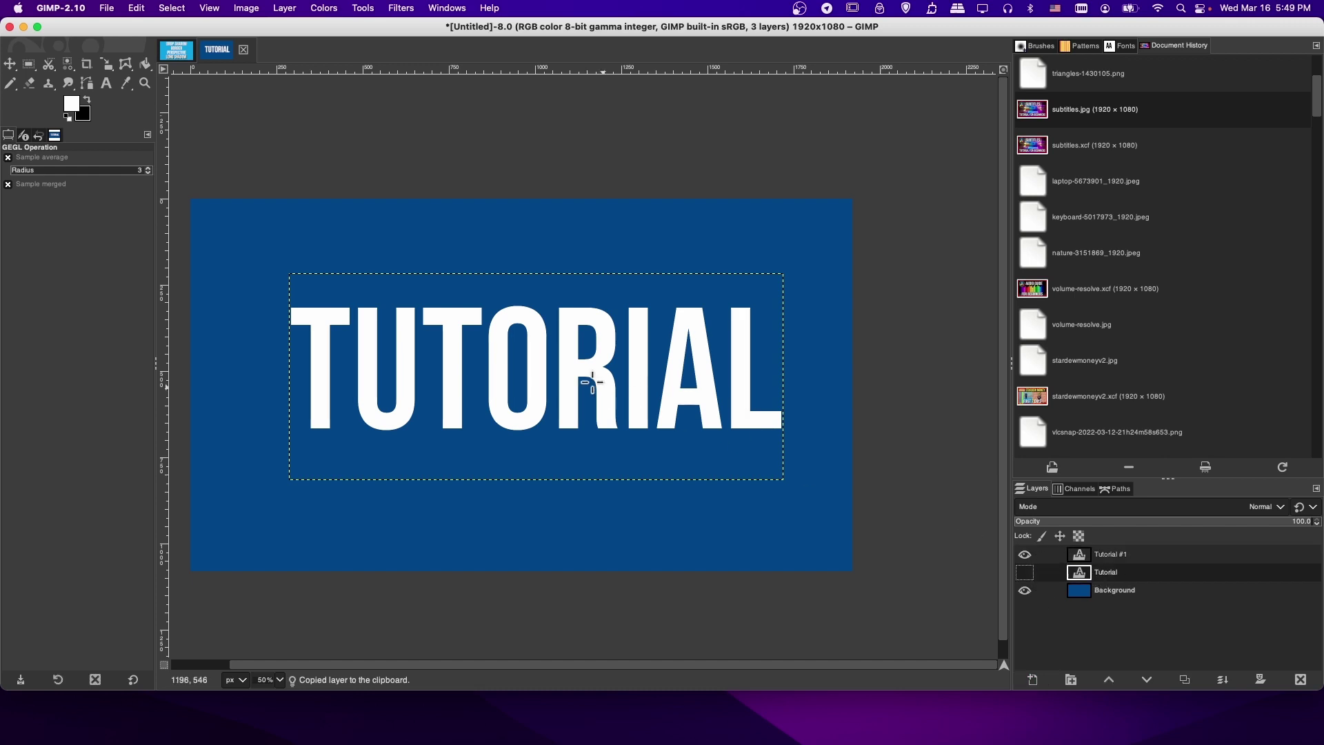
pyautogui.moveTo(591, 379); pyautogui.dragTo(654, 390)
pyautogui.click(9, 63)
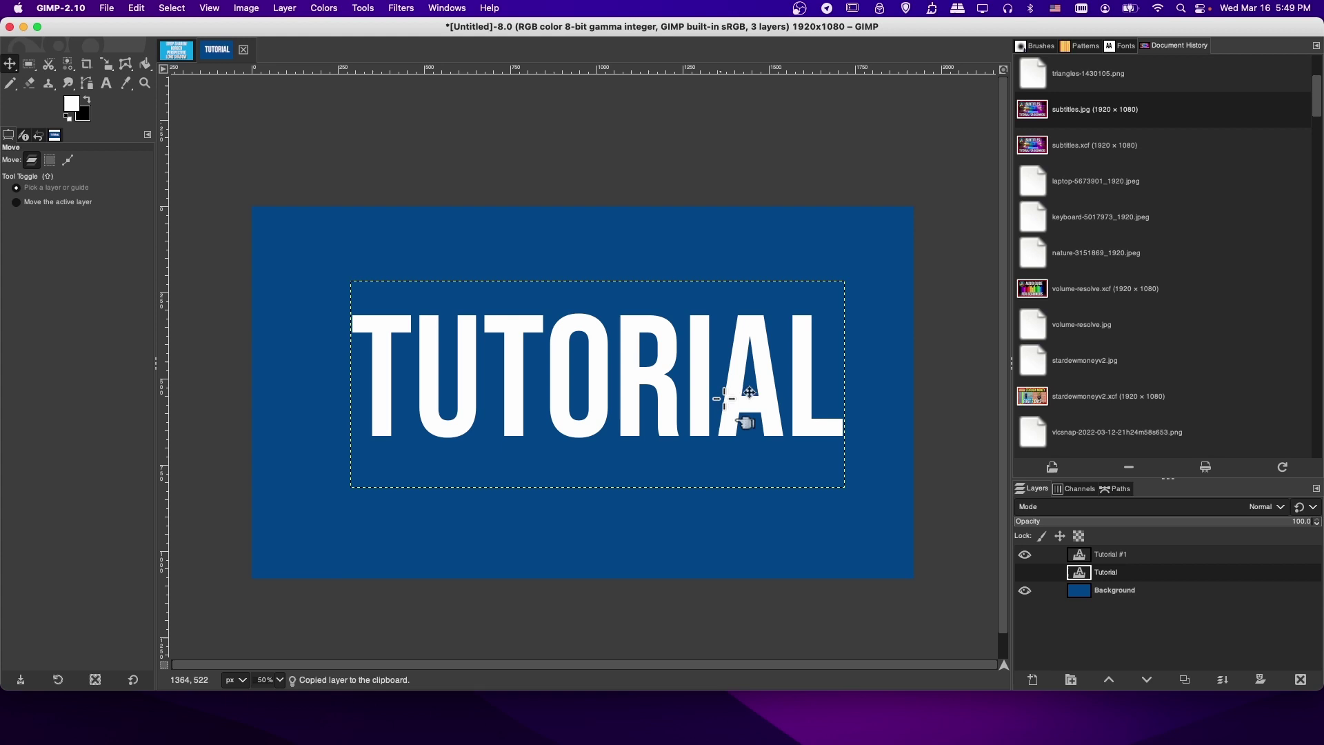
# Step: Select the TUTORIAL letters via Alpha to Selection and add a transparent 'Border' layer
pyautogui.click(176, 49)
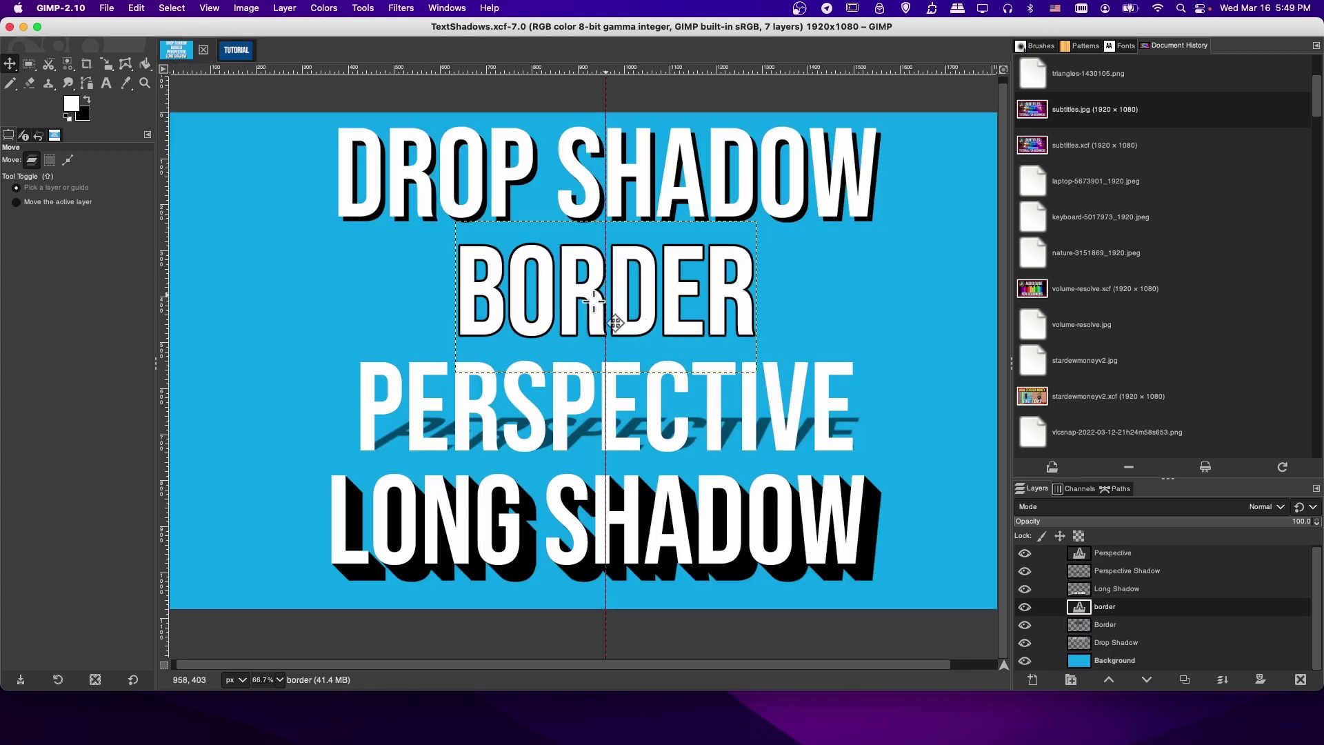
pyautogui.click(234, 54)
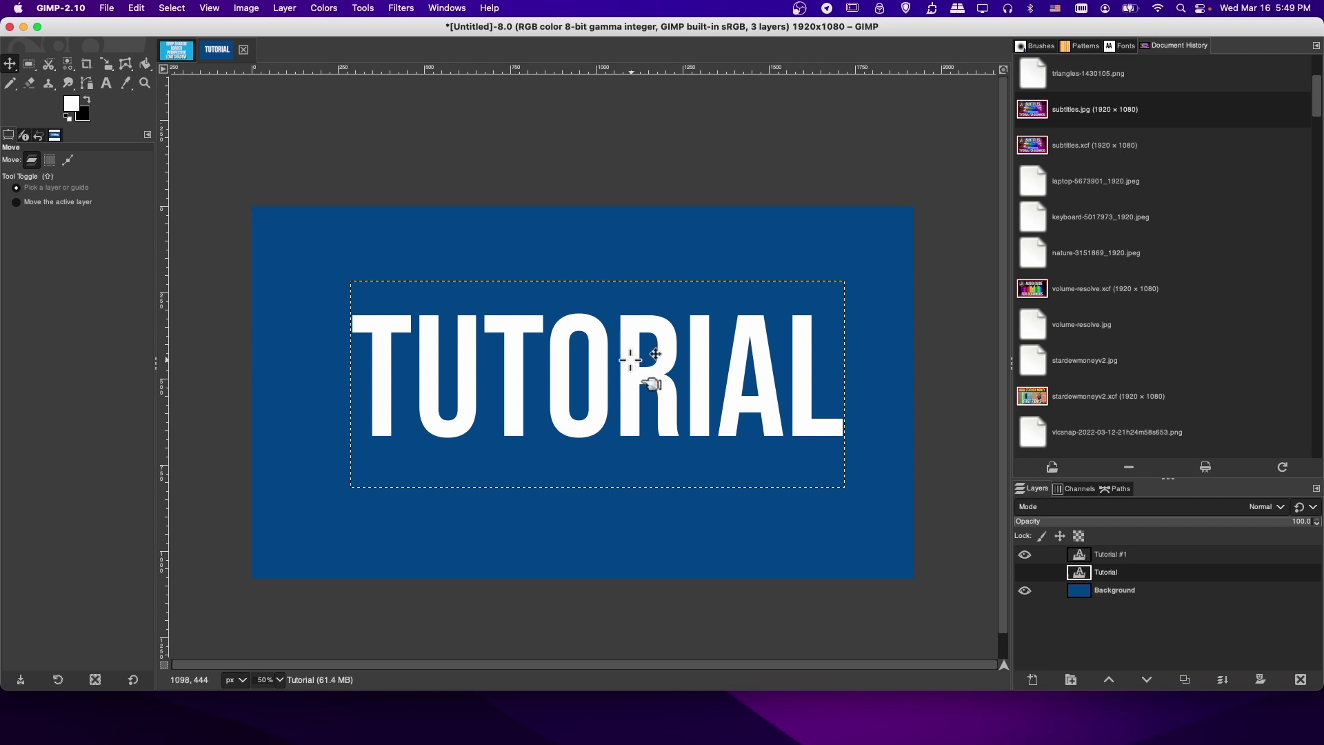
pyautogui.click(1107, 558)
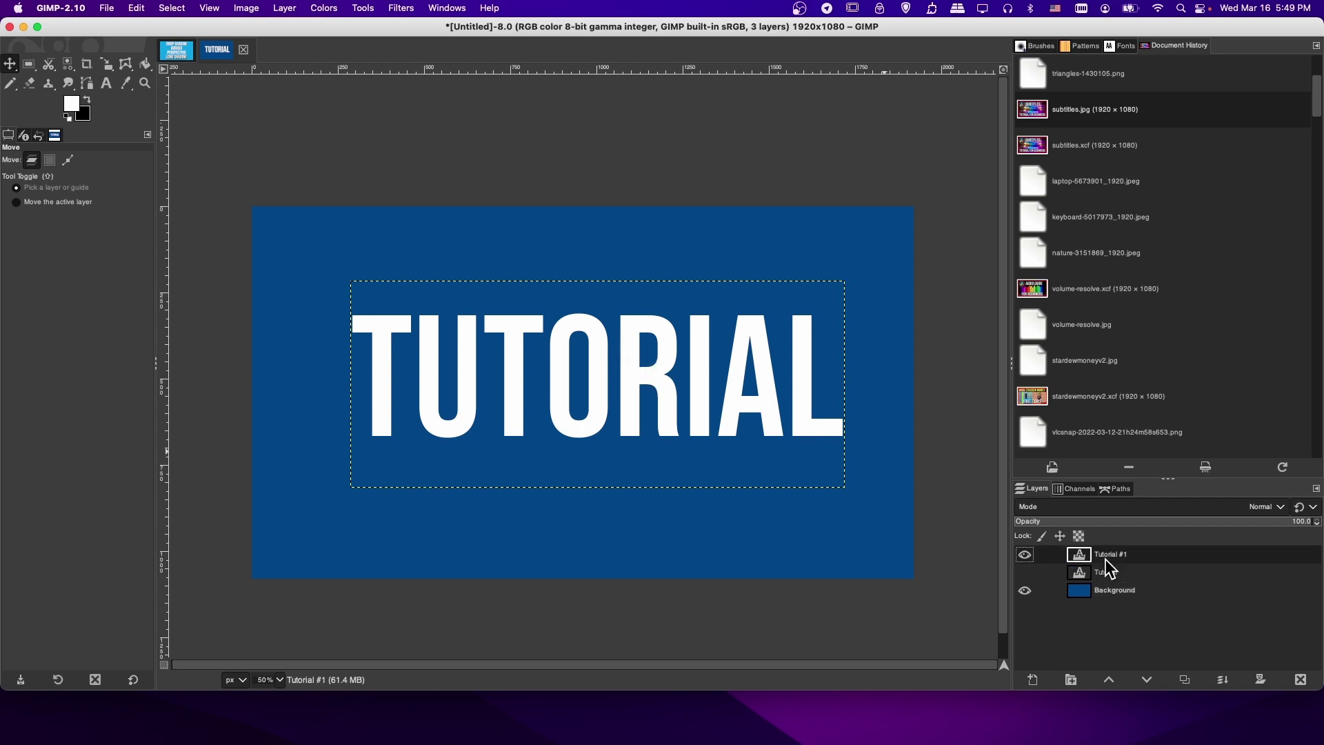
pyautogui.rightClick(1106, 560)
pyautogui.click(1165, 506)
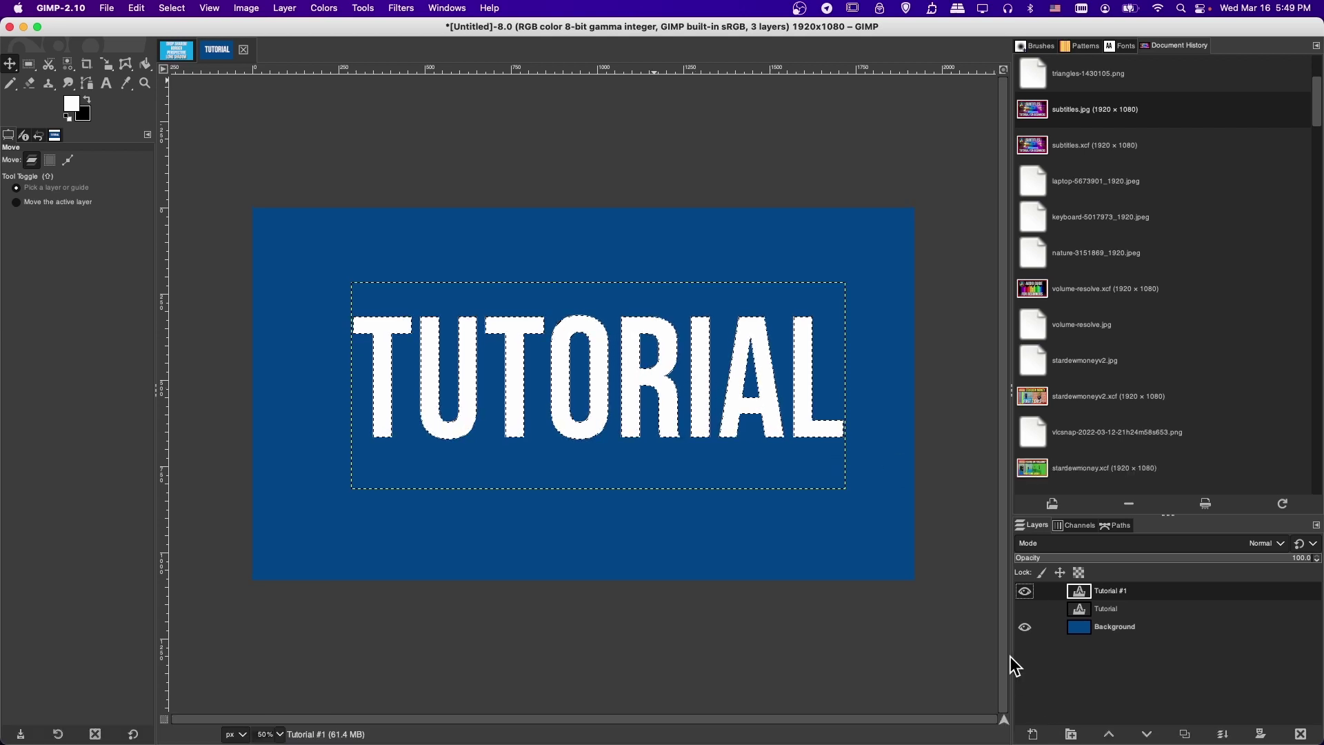
pyautogui.click(1032, 736)
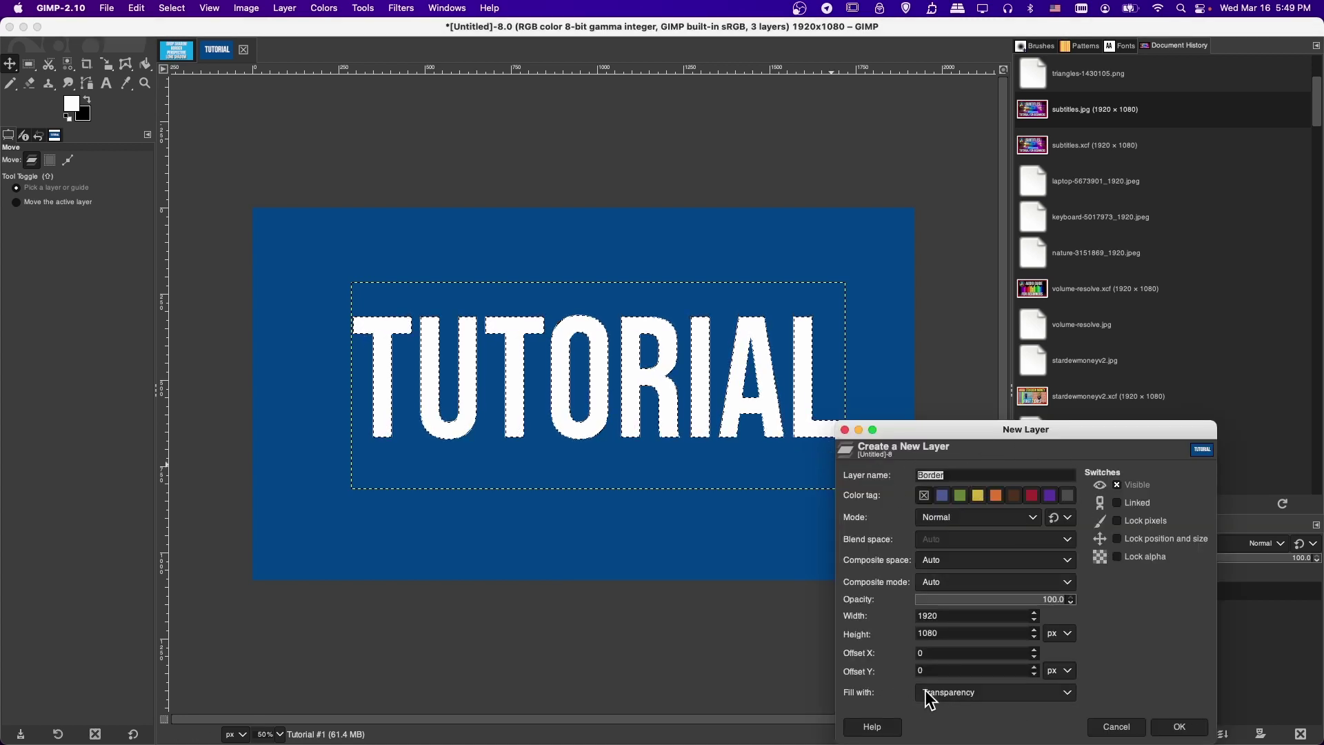
pyautogui.click(1180, 728)
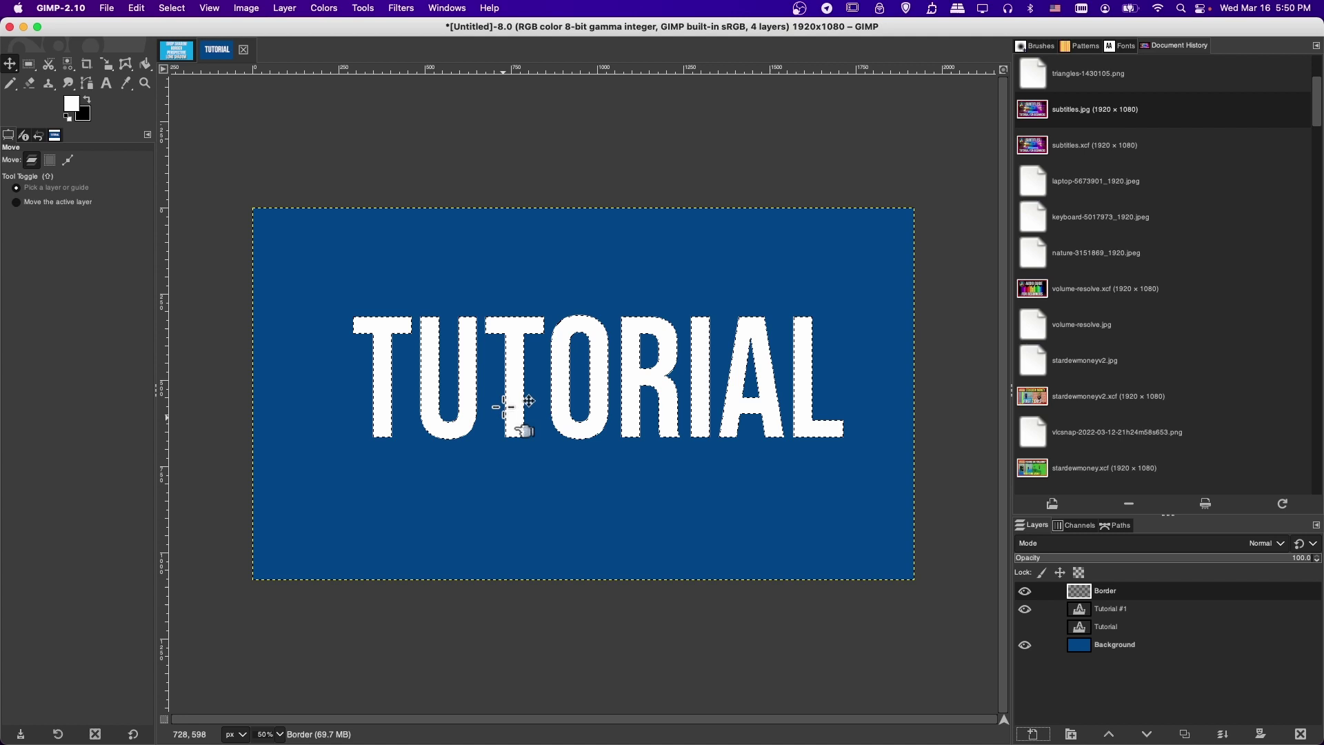
# Step: Convert the letter selection into a 10 px Smooth border with Select > Border
pyautogui.click(172, 8)
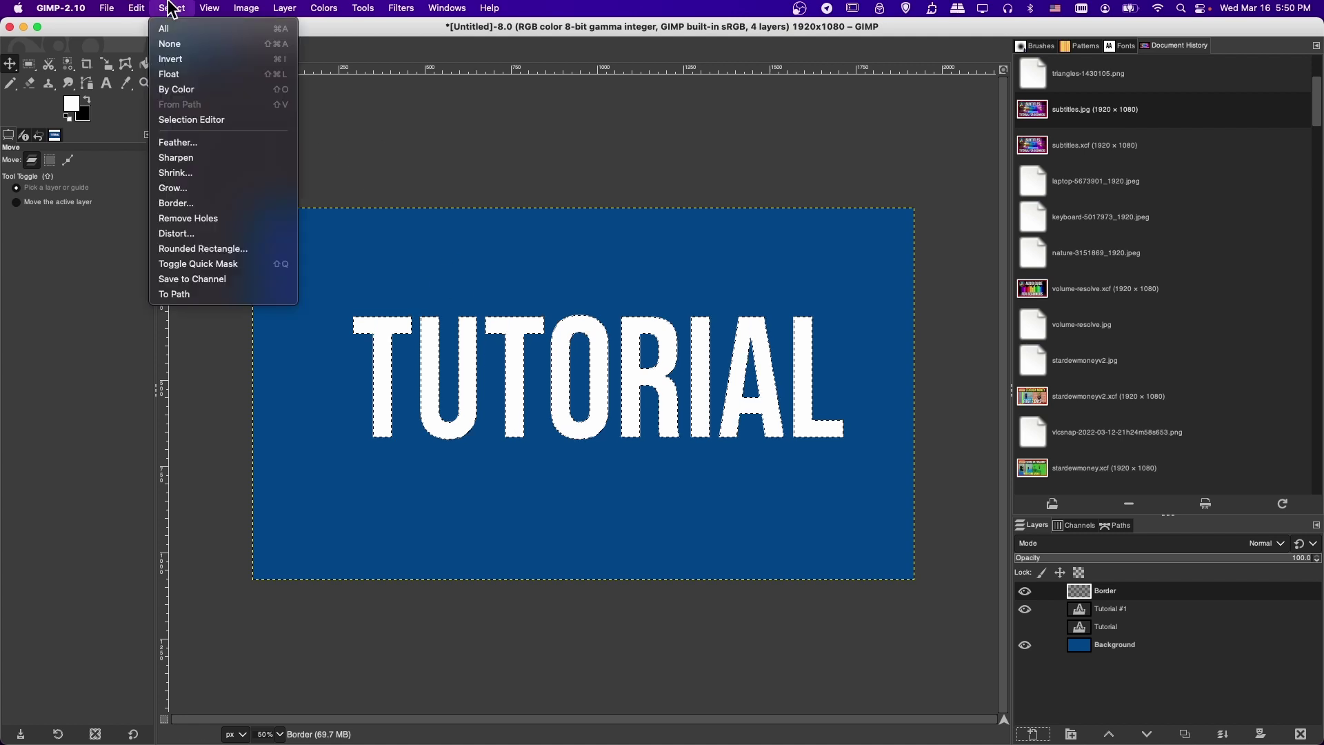
pyautogui.click(319, 83)
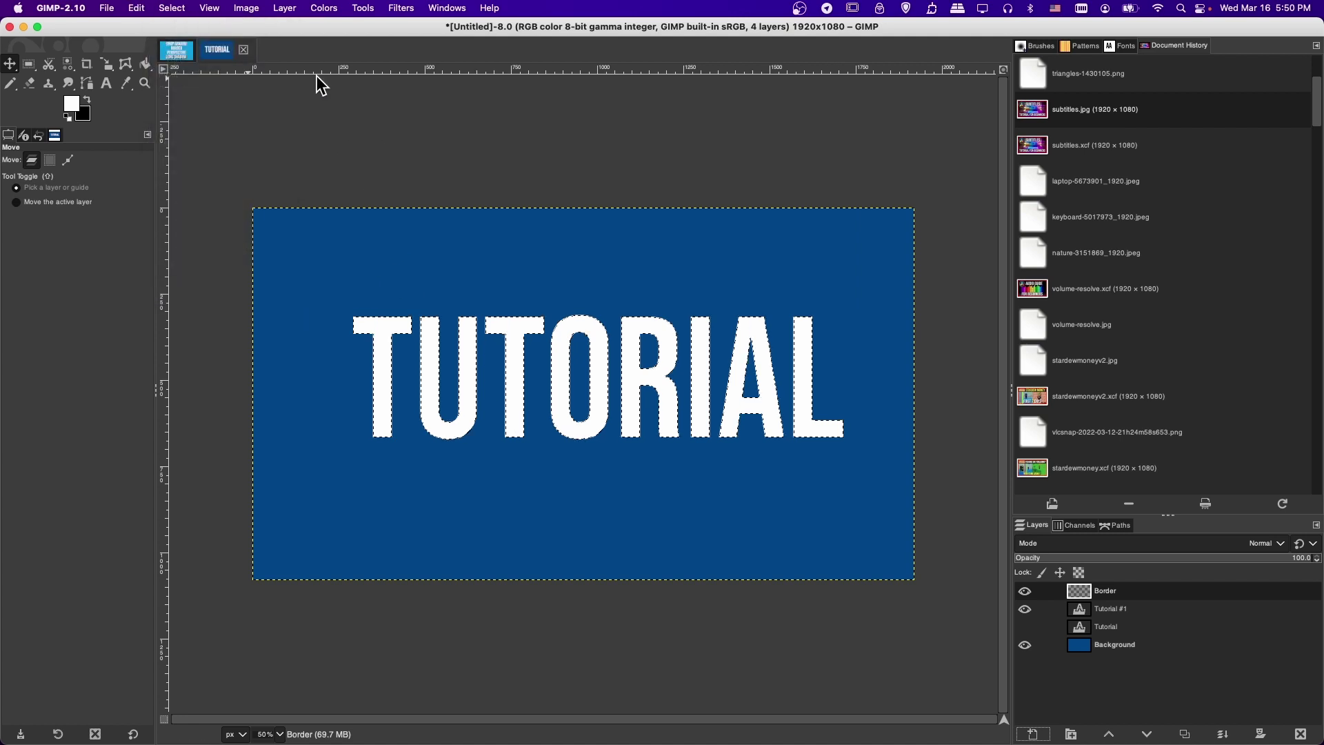
pyautogui.rightClick(519, 355)
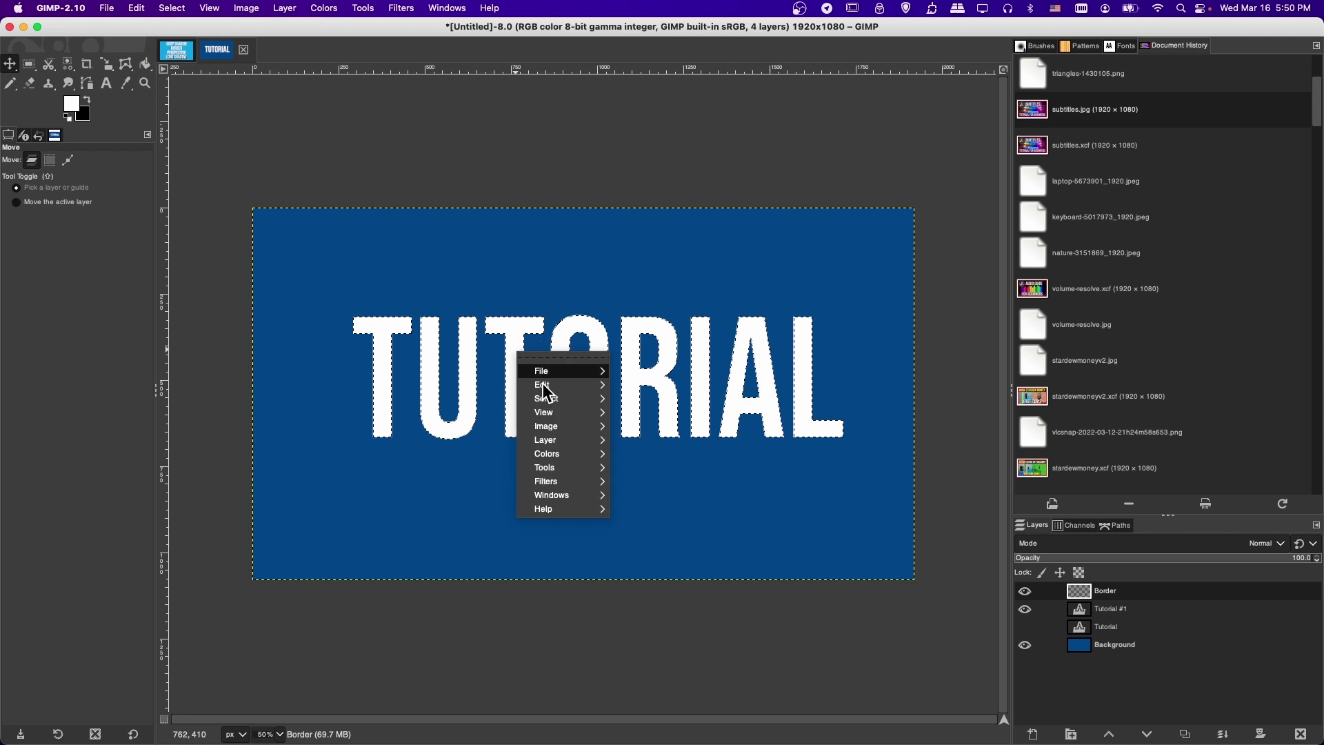
pyautogui.moveTo(560, 399)
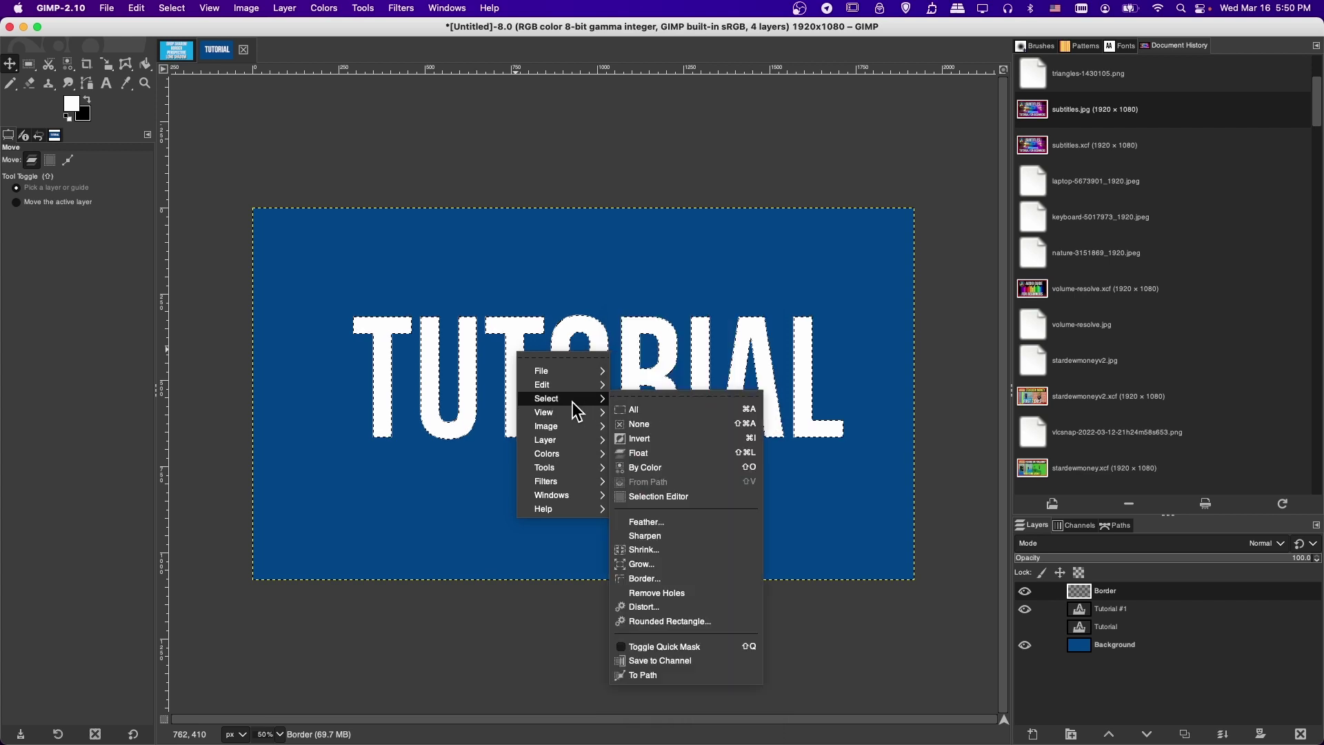
pyautogui.click(674, 579)
pyautogui.moveTo(707, 512); pyautogui.dragTo(669, 492)
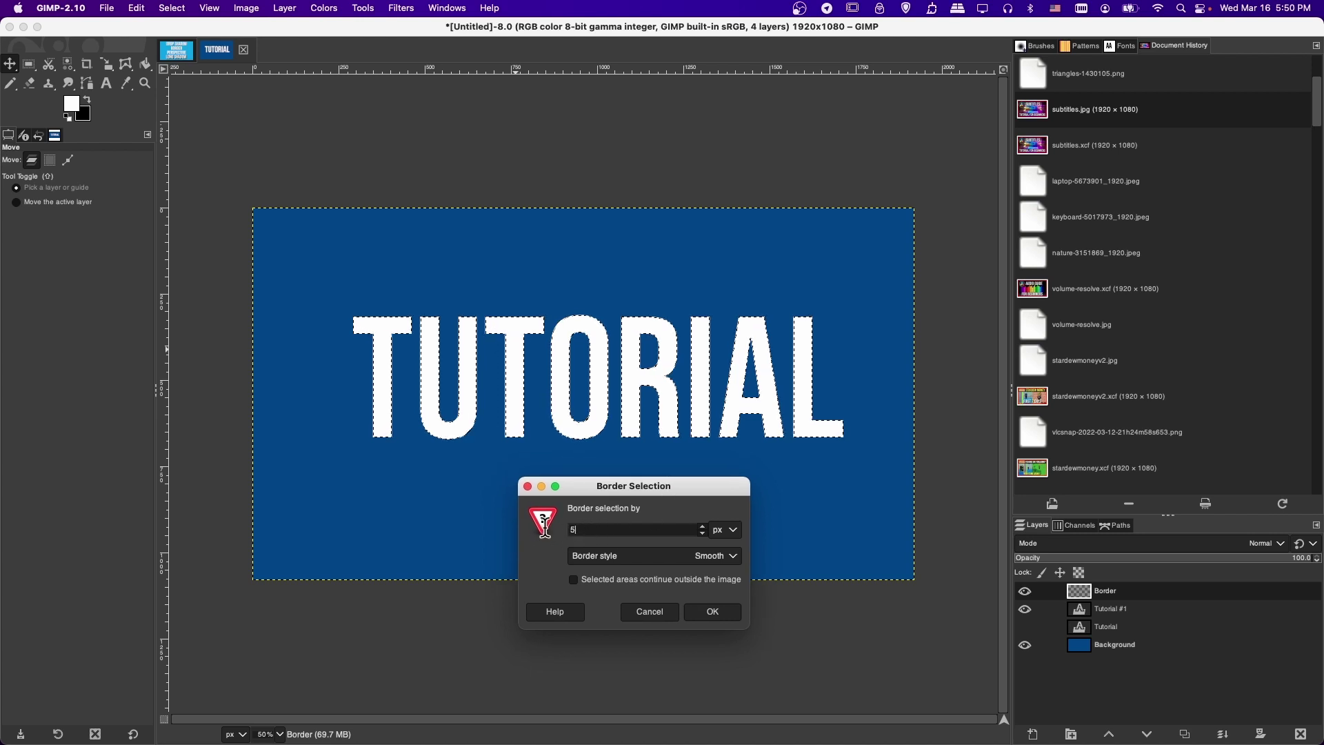
pyautogui.write('10')
pyautogui.press('Tab')
pyautogui.click(624, 556)
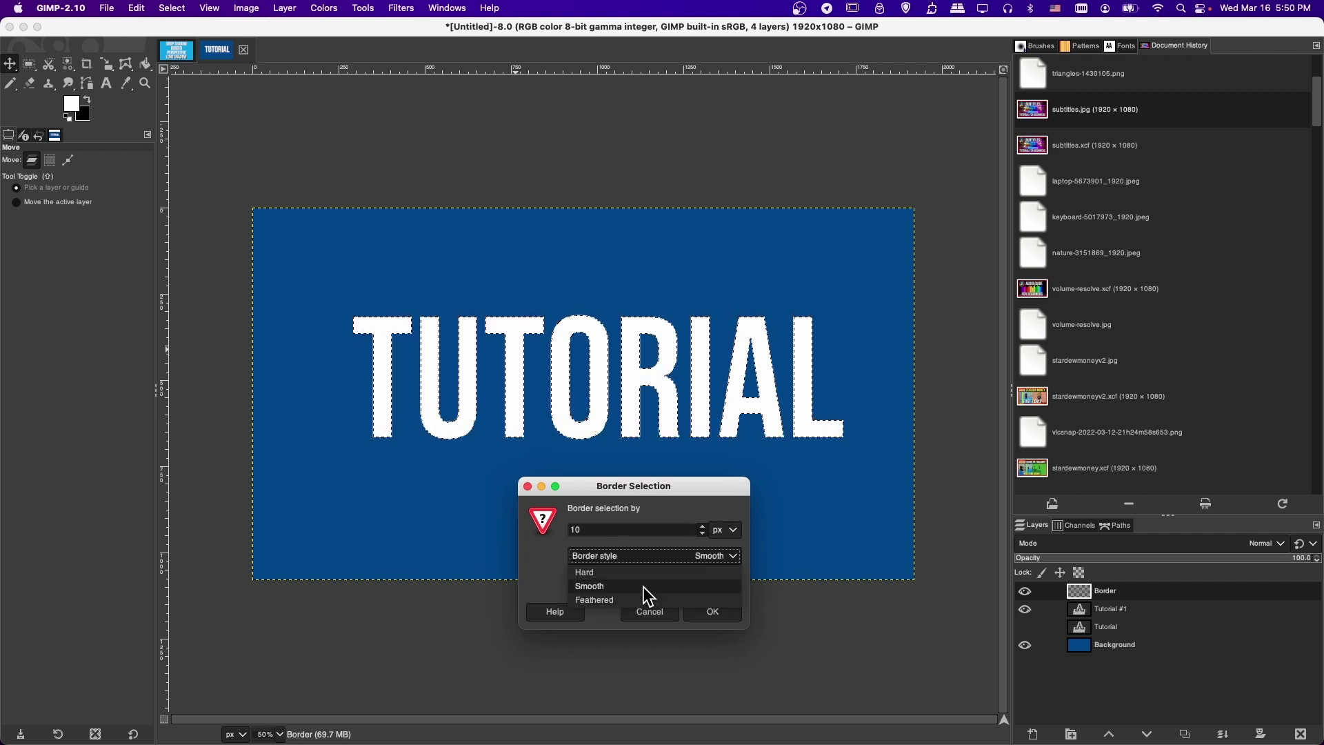
pyautogui.click(643, 586)
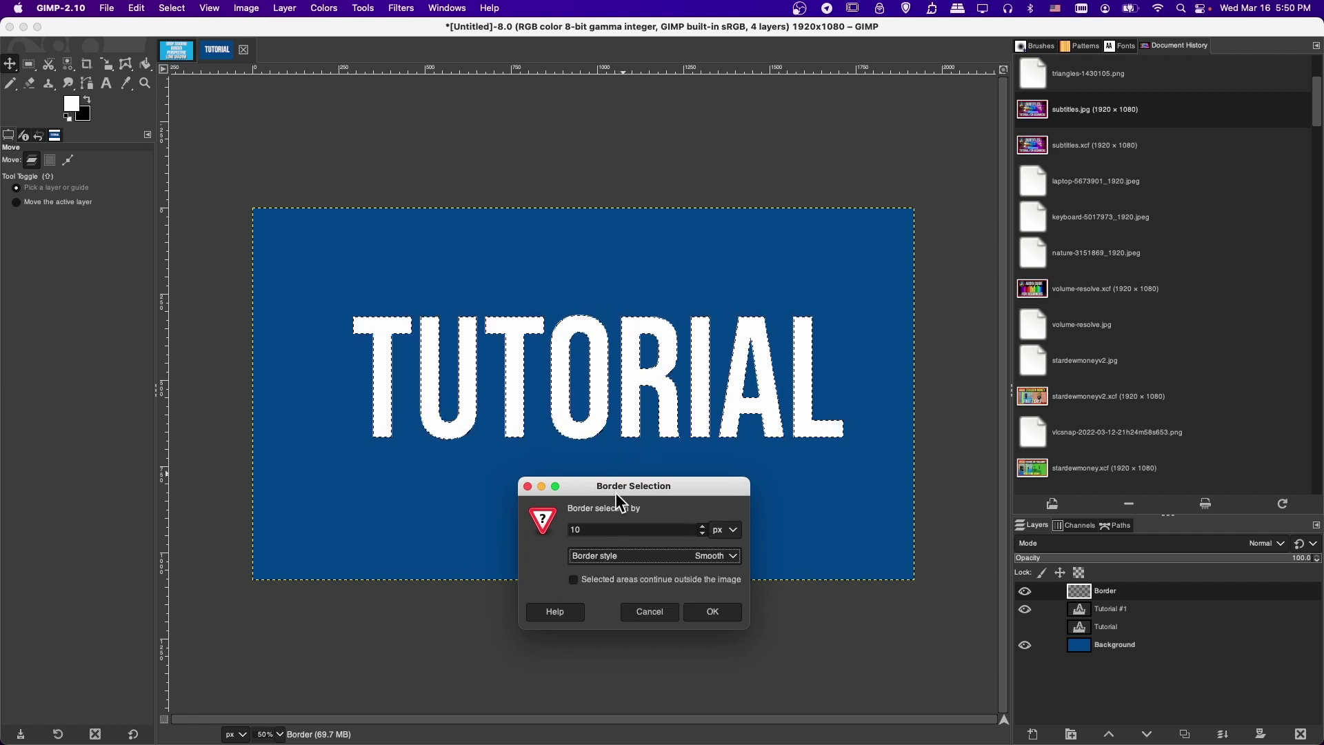
pyautogui.click(714, 612)
# Step: Bucket-fill the border band with black on the Border layer
pyautogui.scroll(1, 521, 335)
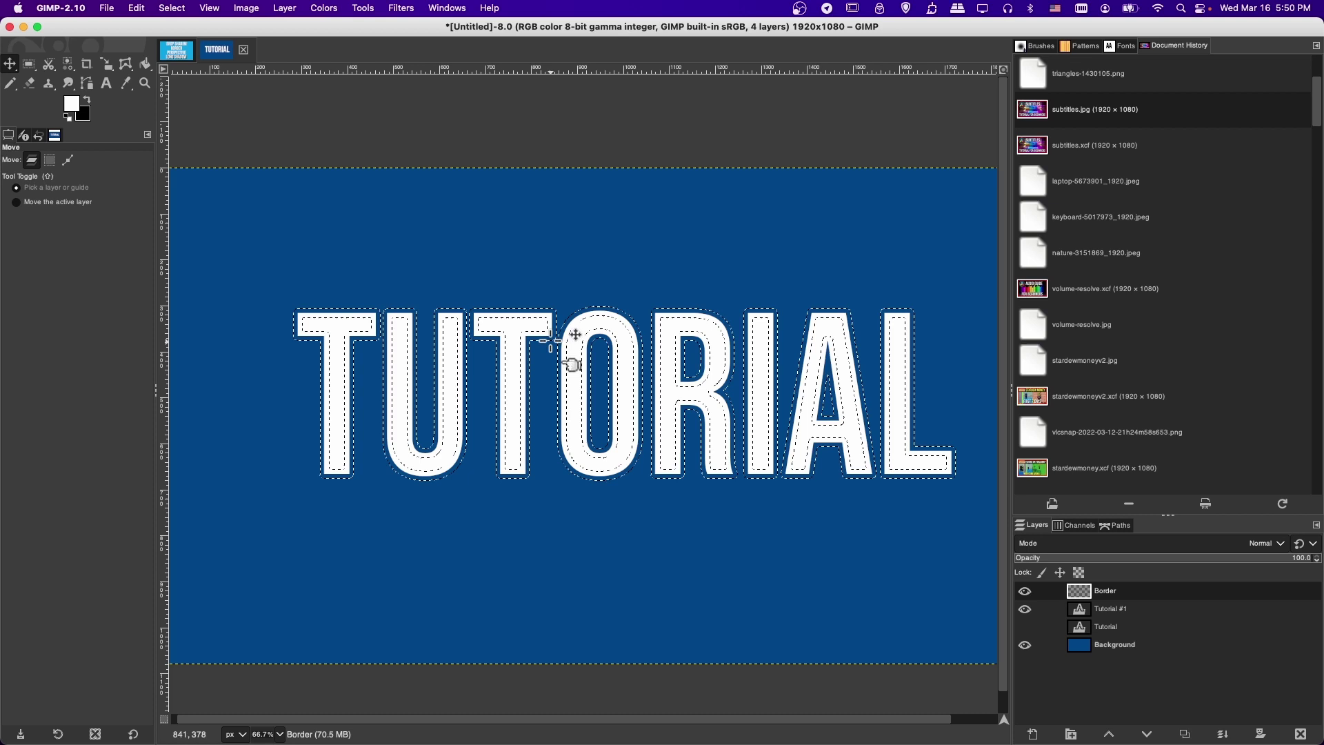
pyautogui.scroll(2, 550, 327)
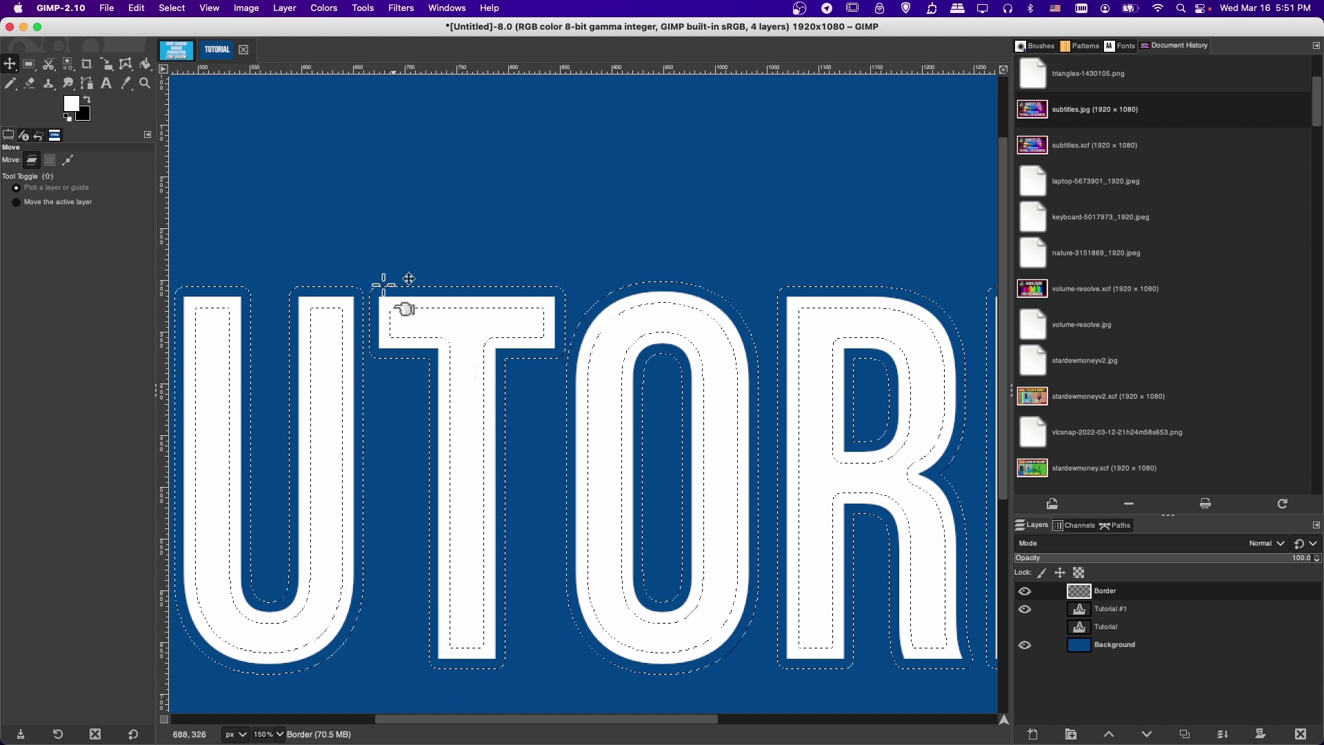
pyautogui.click(146, 66)
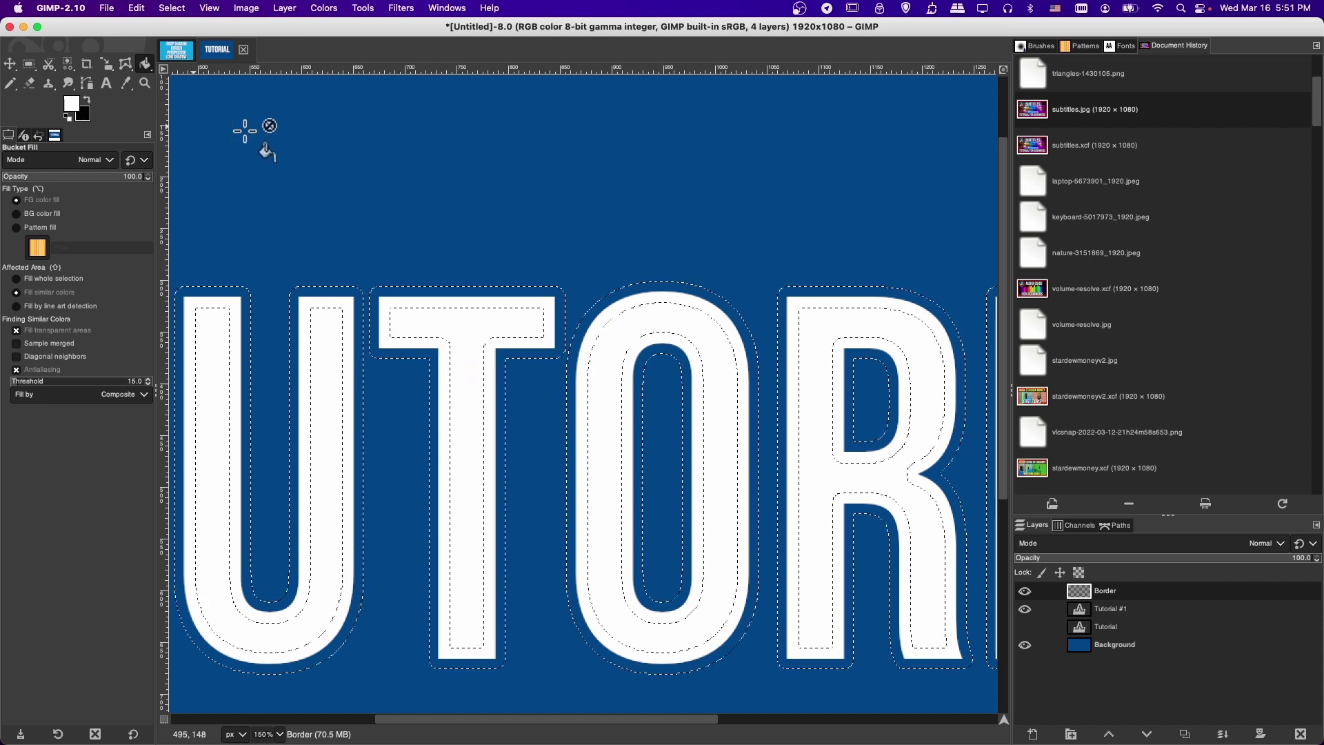
pyautogui.click(87, 100)
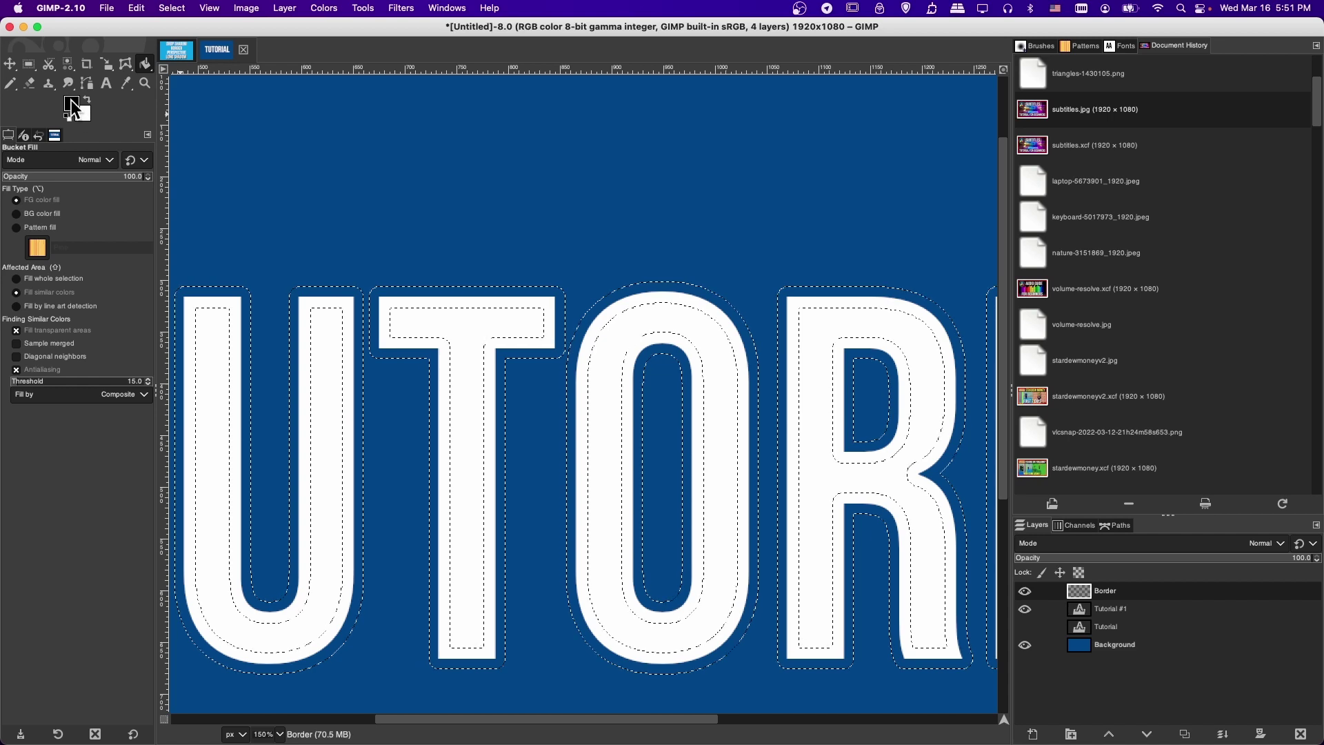
pyautogui.click(552, 300)
pyautogui.scroll(-2, 551, 290)
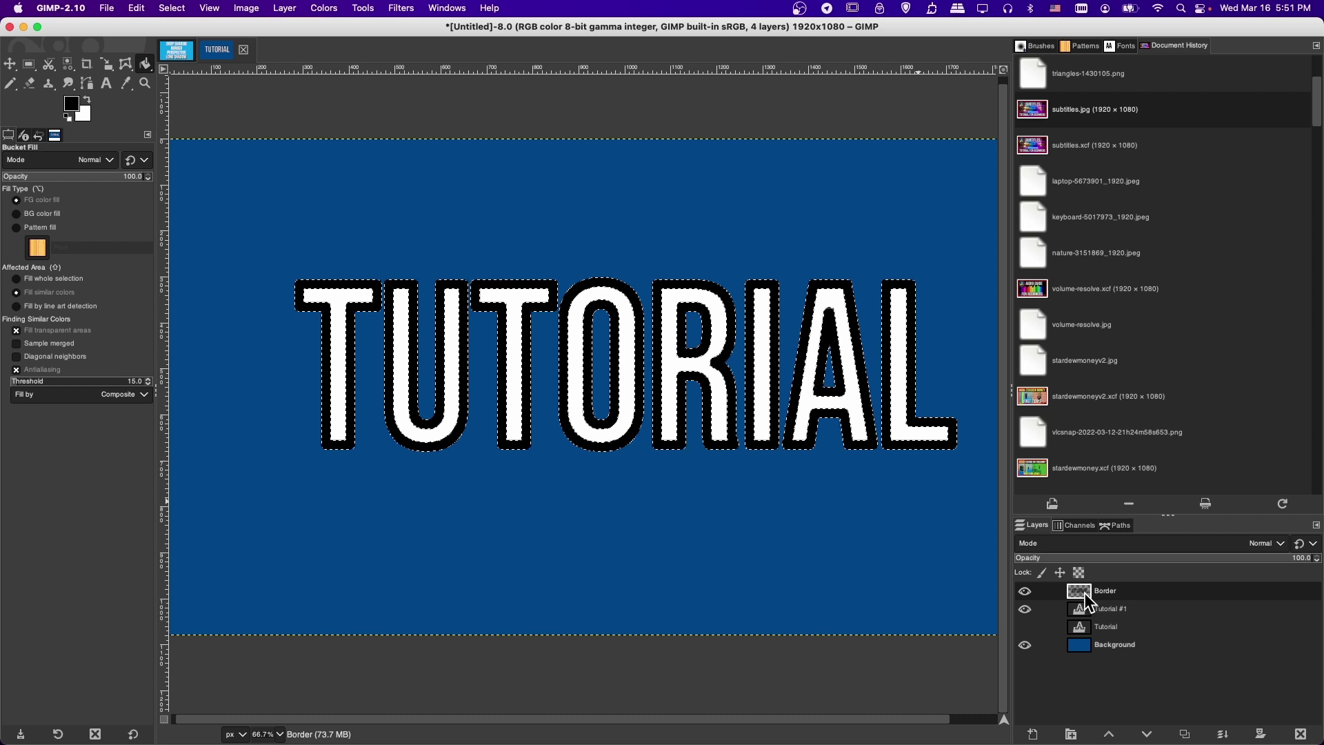
# Step: Move the Border layer below Tutorial #1 and clear the selection around the letters
pyautogui.moveTo(1083, 591); pyautogui.dragTo(1089, 614)
pyautogui.press('r')
pyautogui.click(520, 269)
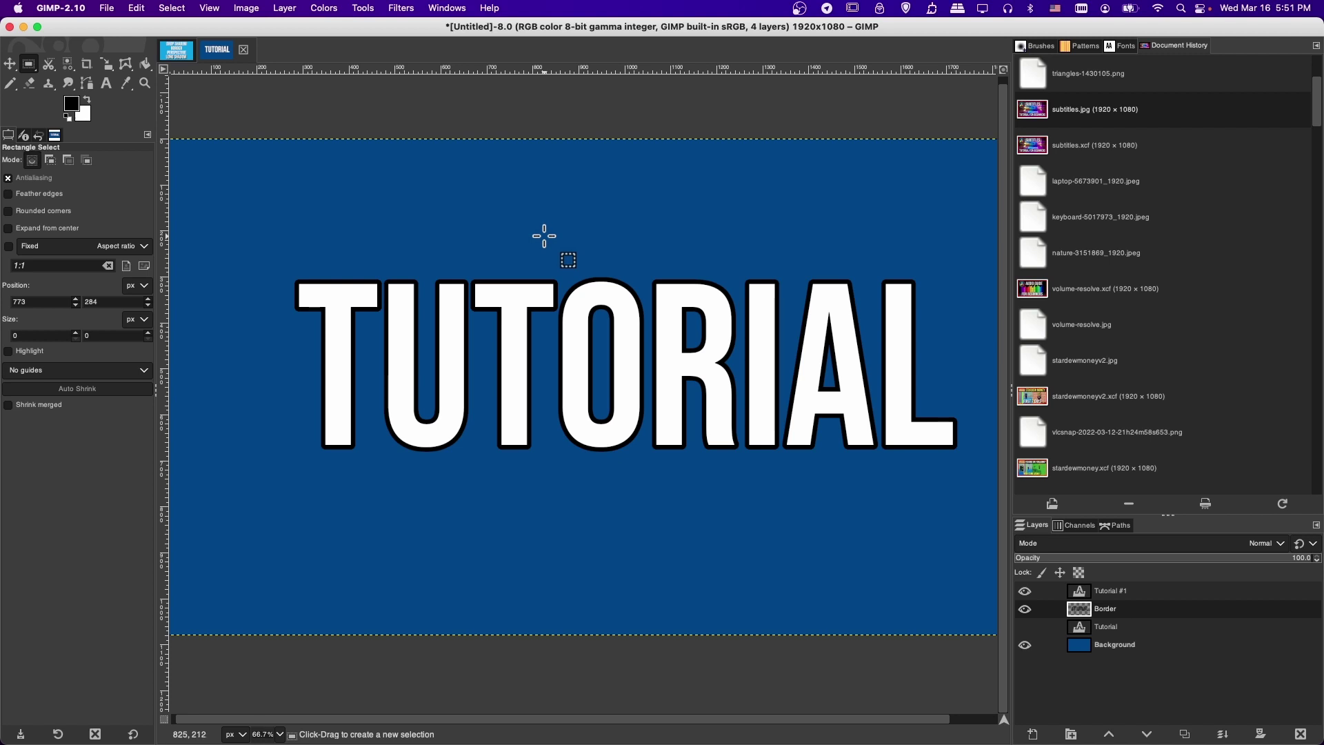
pyautogui.scroll(-1, 696, 348)
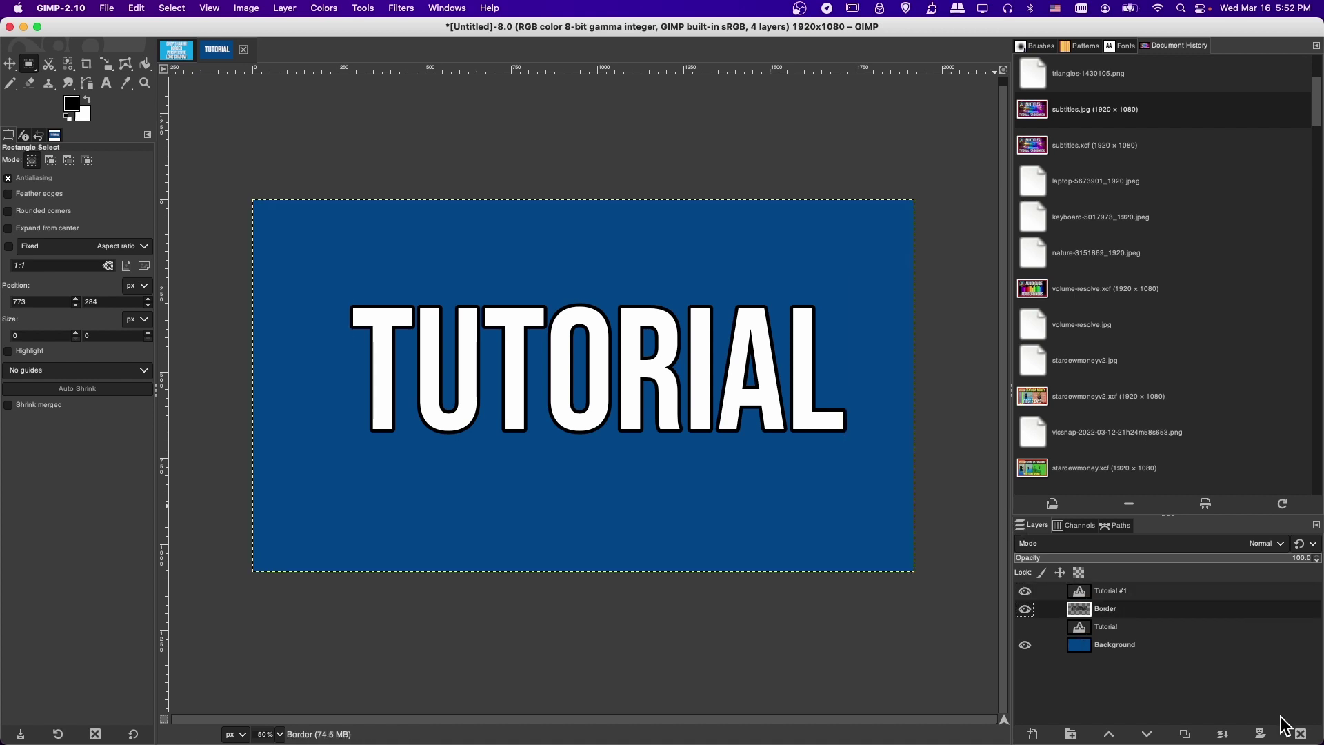
# Step: Delete the Border and Tutorial #1 layers and make the Tutorial layer visible again
pyautogui.click(1302, 734)
pyautogui.click(1156, 591)
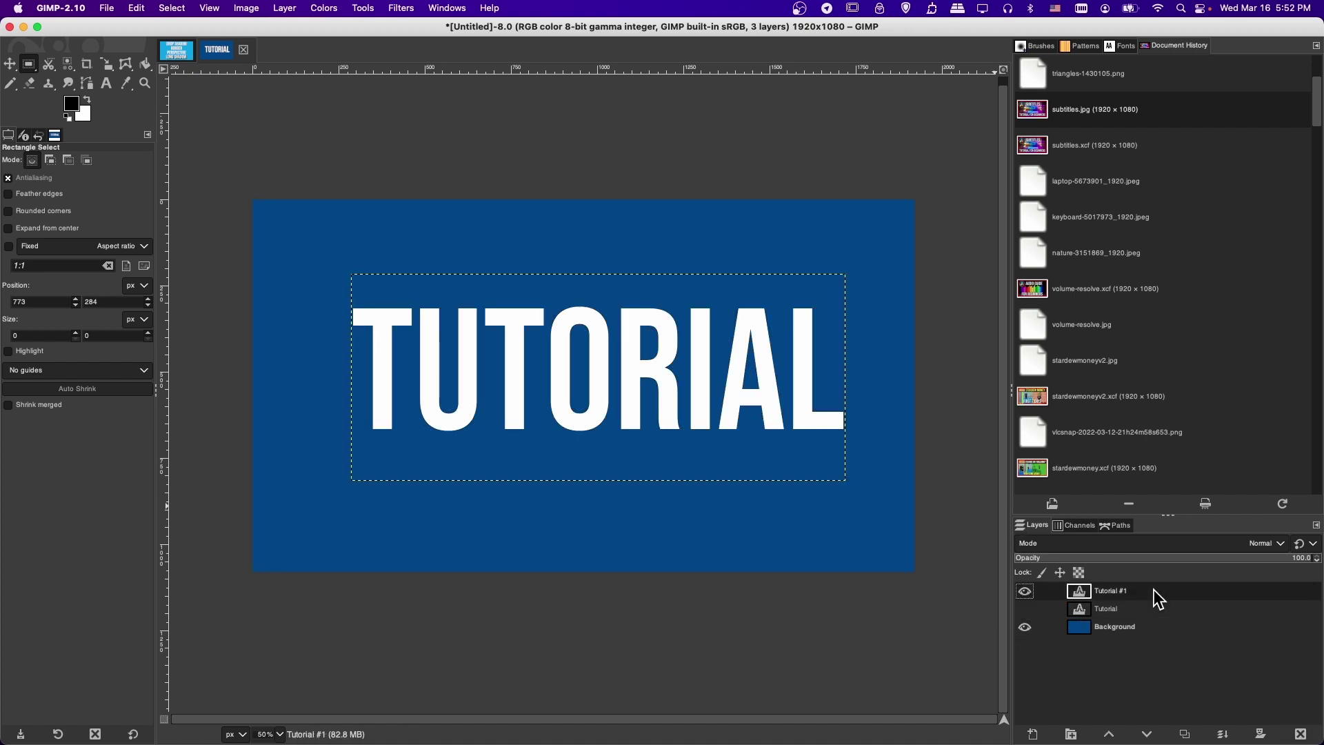
pyautogui.click(1302, 734)
pyautogui.click(1026, 591)
# Step: Paste a copy of the Tutorial text as new layer Tutorial #1 and hide the original
pyautogui.click(177, 50)
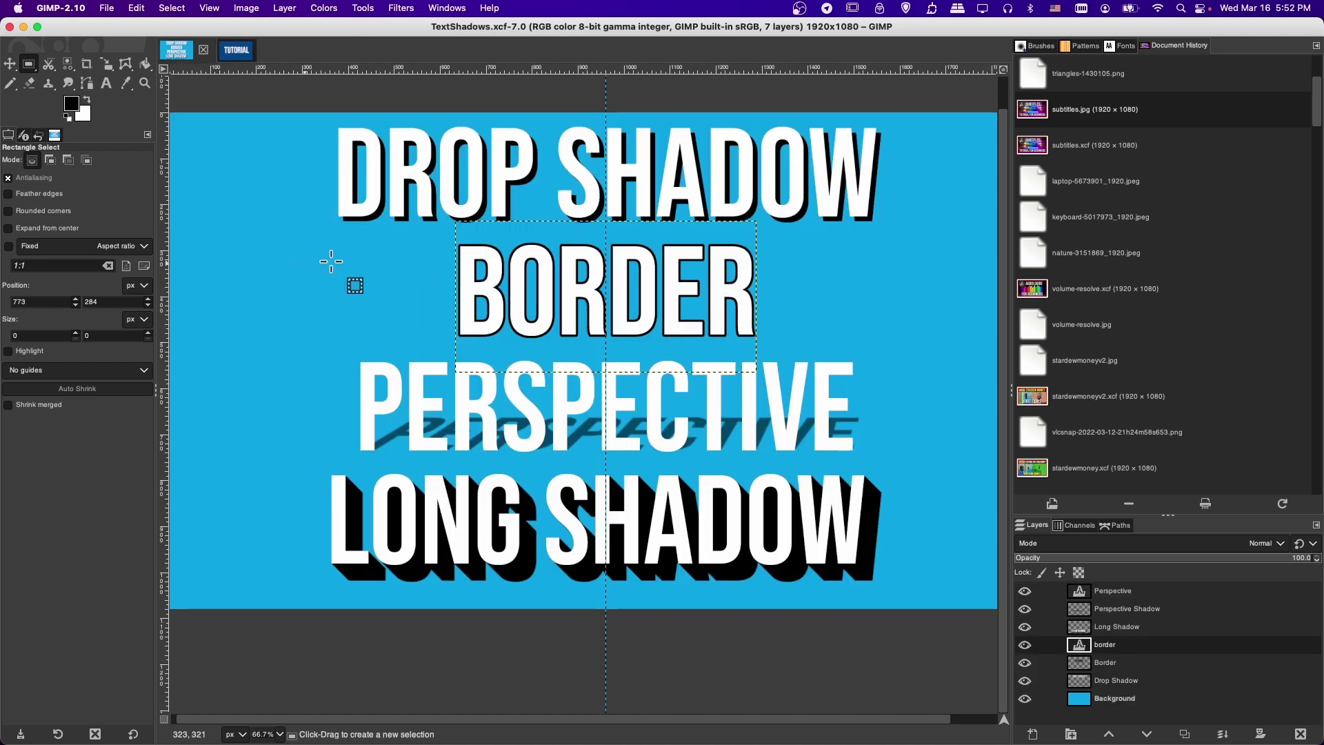
pyautogui.click(236, 49)
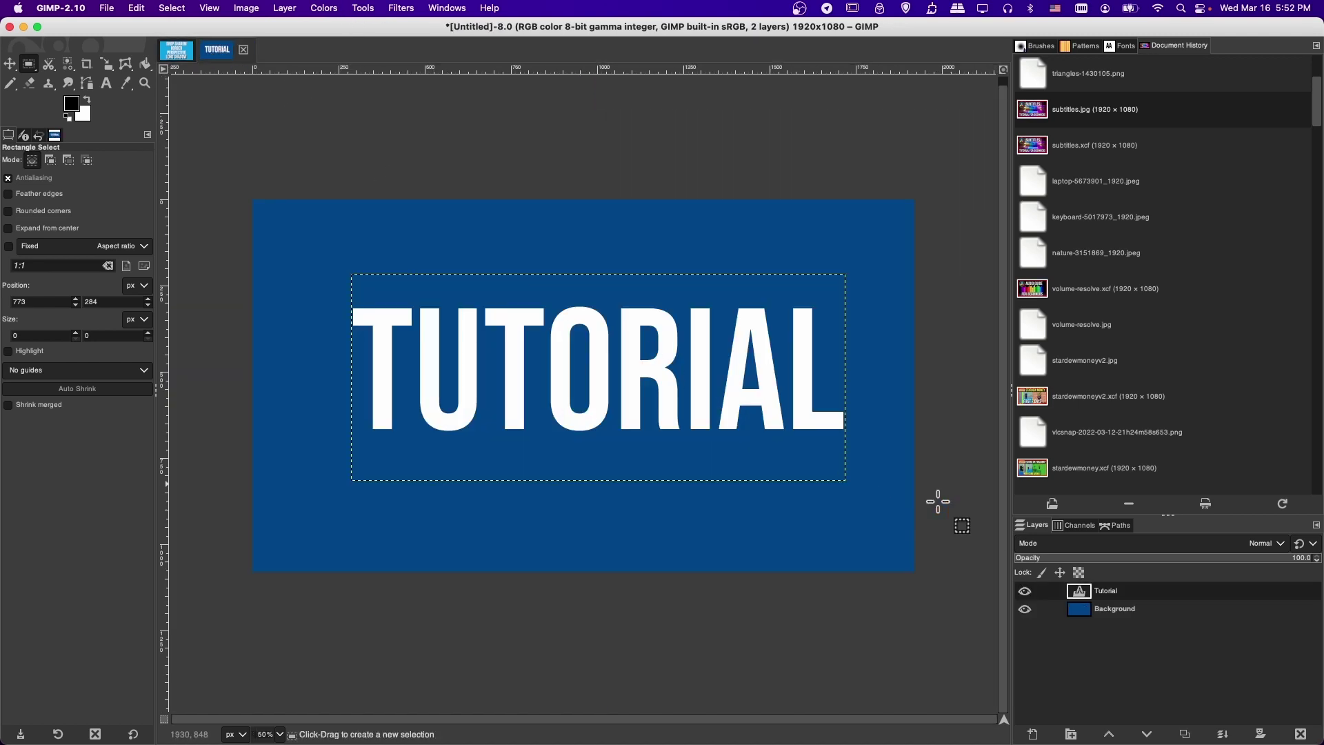
pyautogui.hotkey('ctrl', 'c')
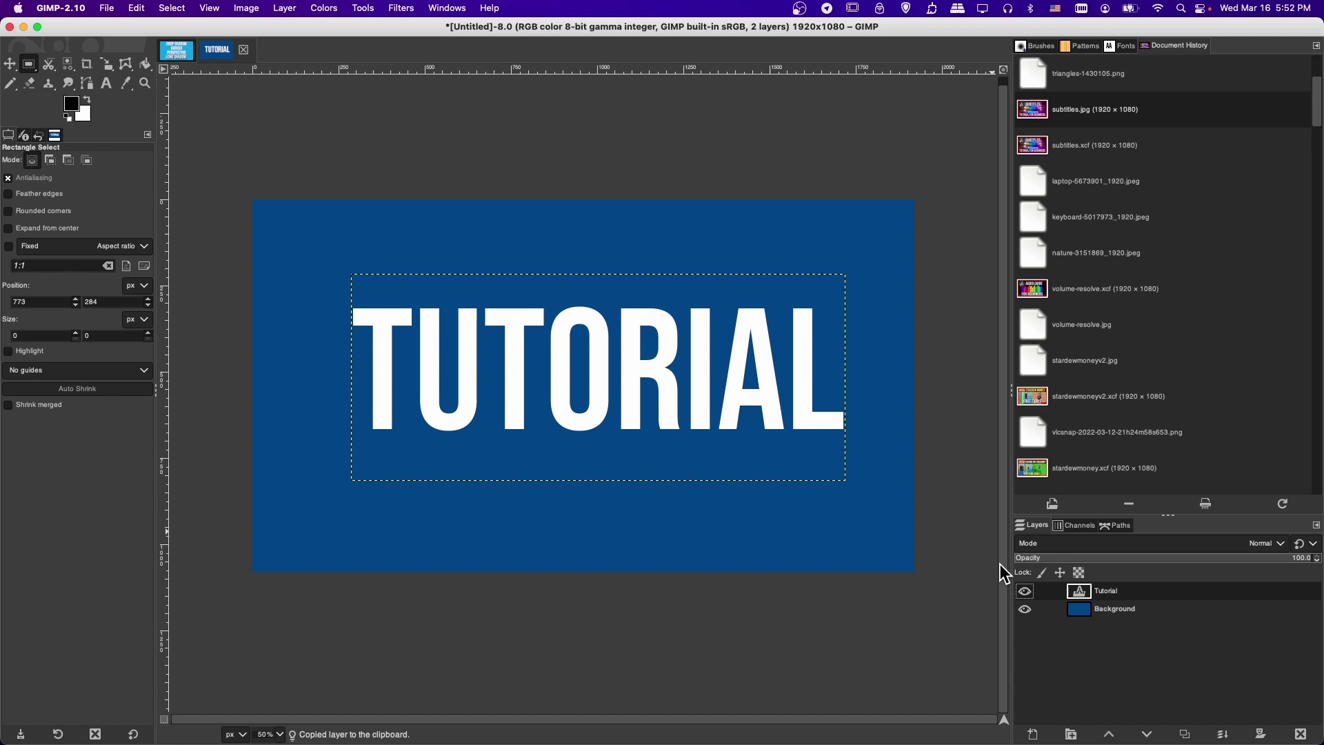
pyautogui.hotkey('ctrl', 'v')
pyautogui.click(1032, 734)
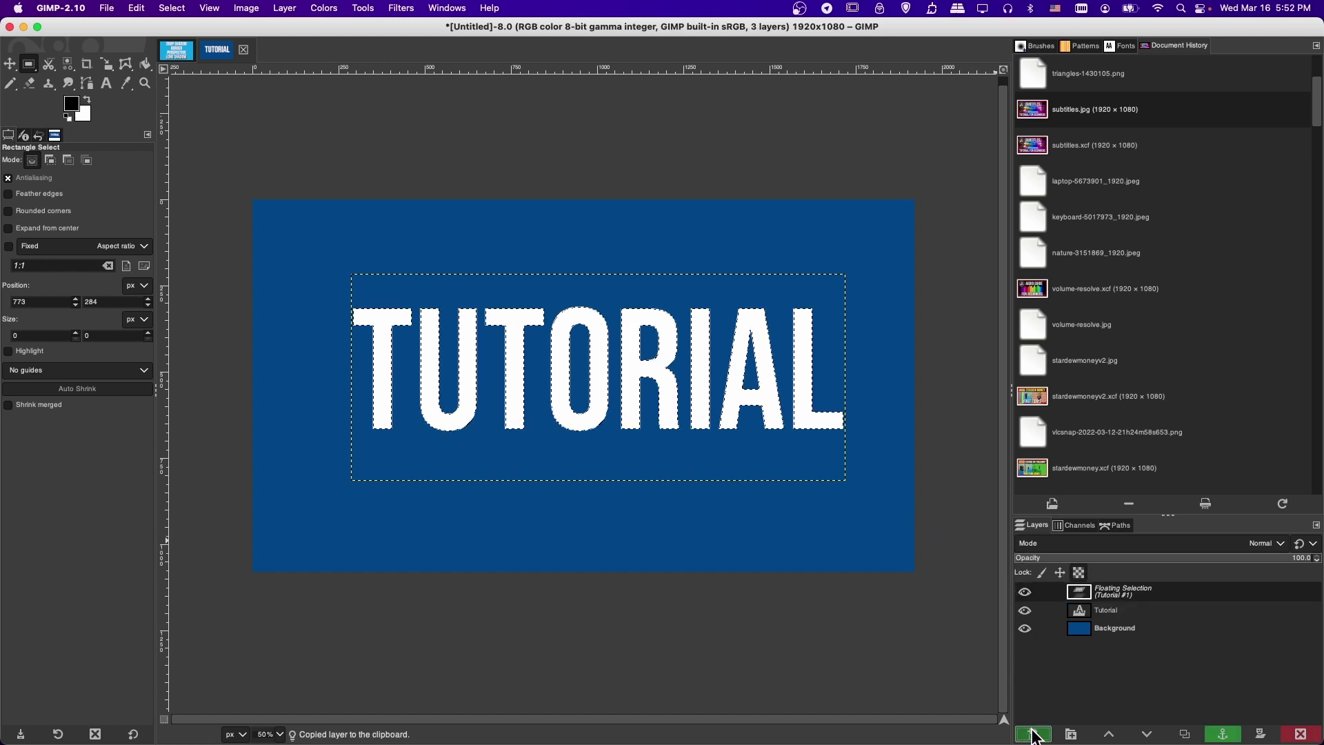
pyautogui.click(1026, 609)
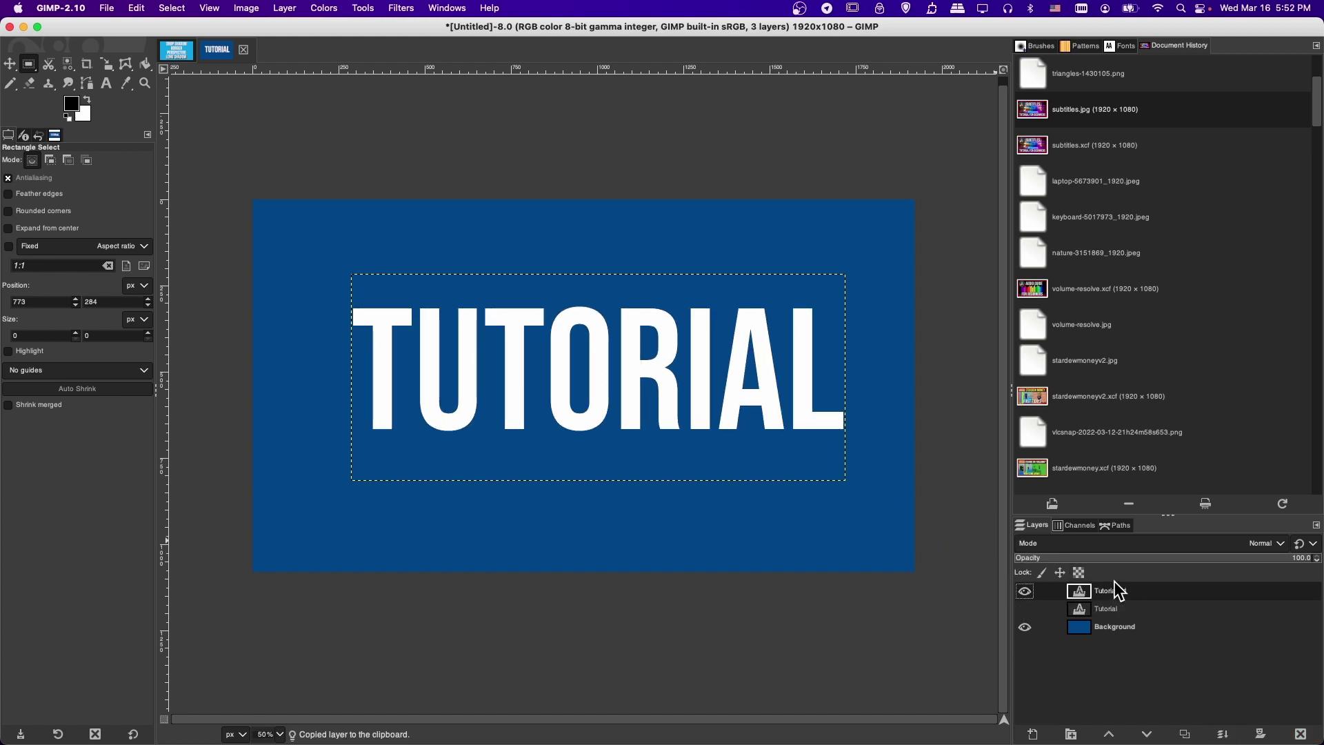
# Step: Nudge Tutorial #1 slightly left and expand it to the 1920x1080 image size
pyautogui.click(9, 63)
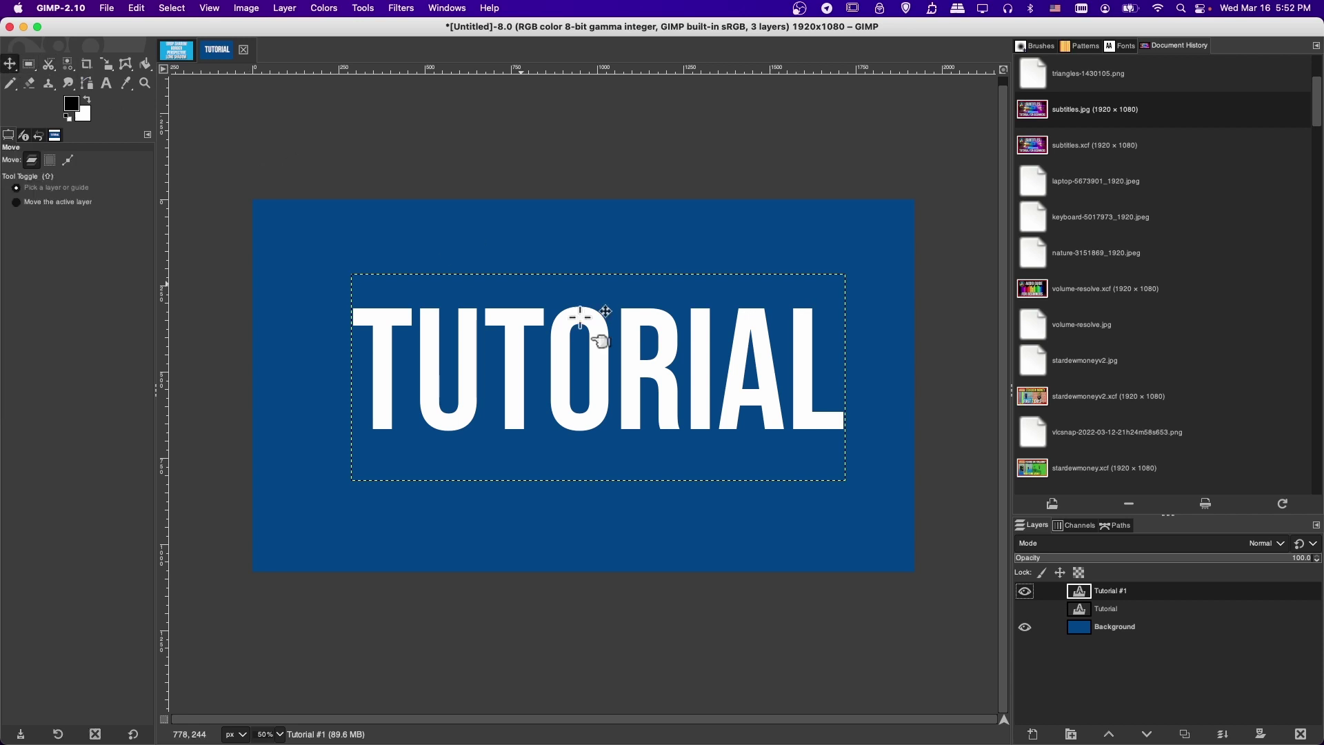
pyautogui.moveTo(594, 339); pyautogui.dragTo(586, 339)
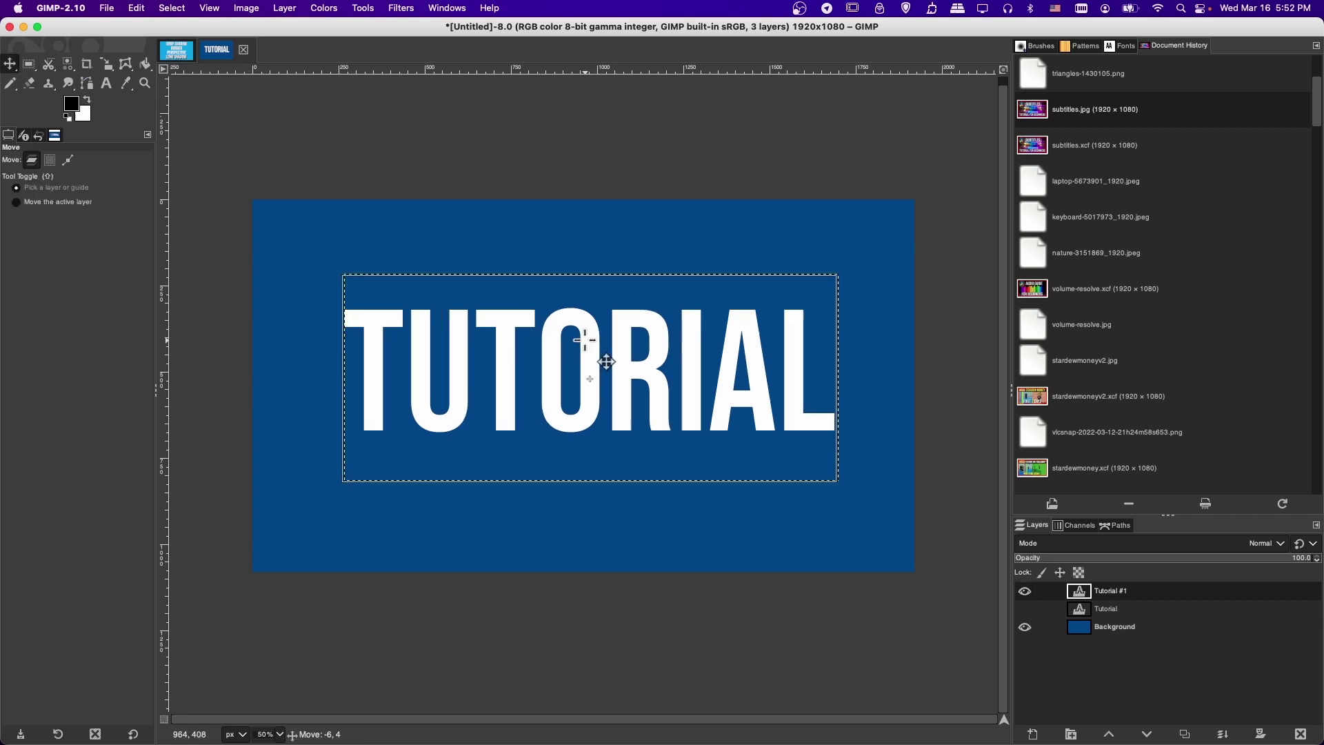
pyautogui.rightClick(1082, 590)
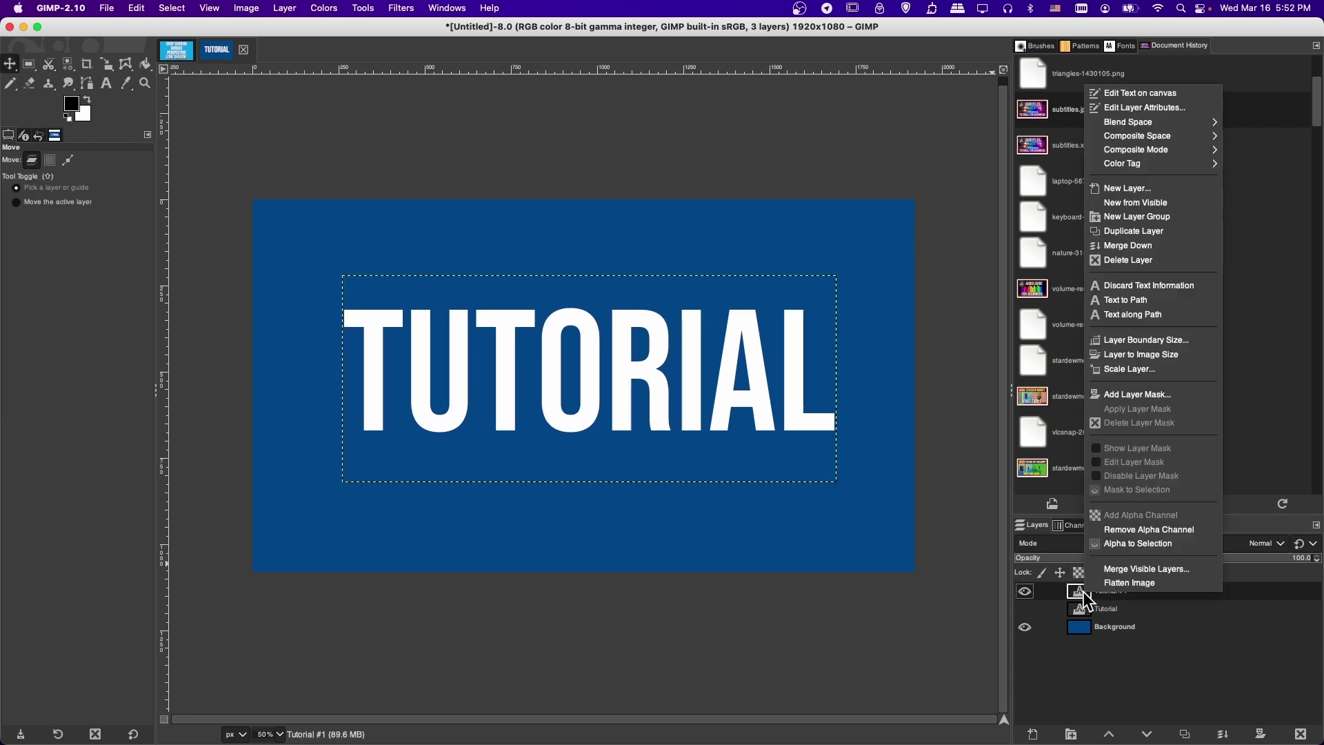
pyautogui.click(1123, 358)
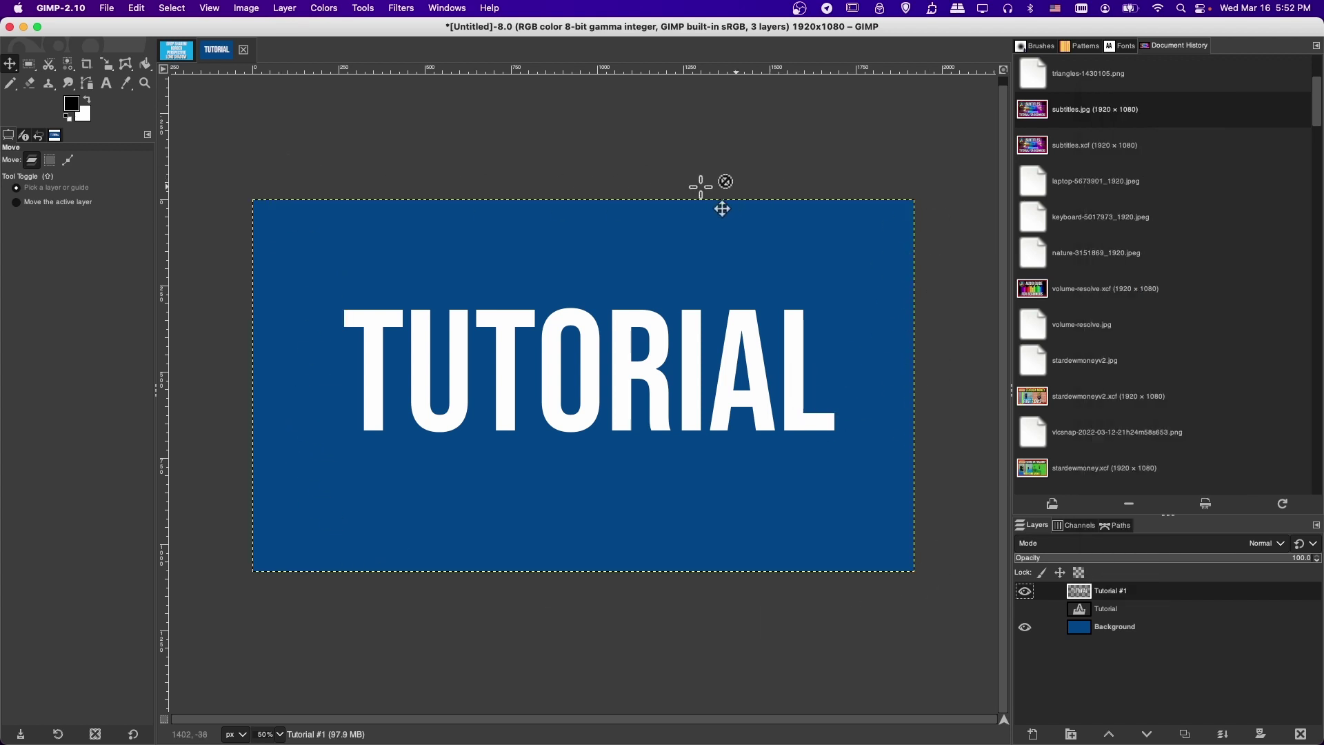
# Step: Apply the Light and Shadow > Perspective filter with relative shadow length 1.0
pyautogui.click(406, 8)
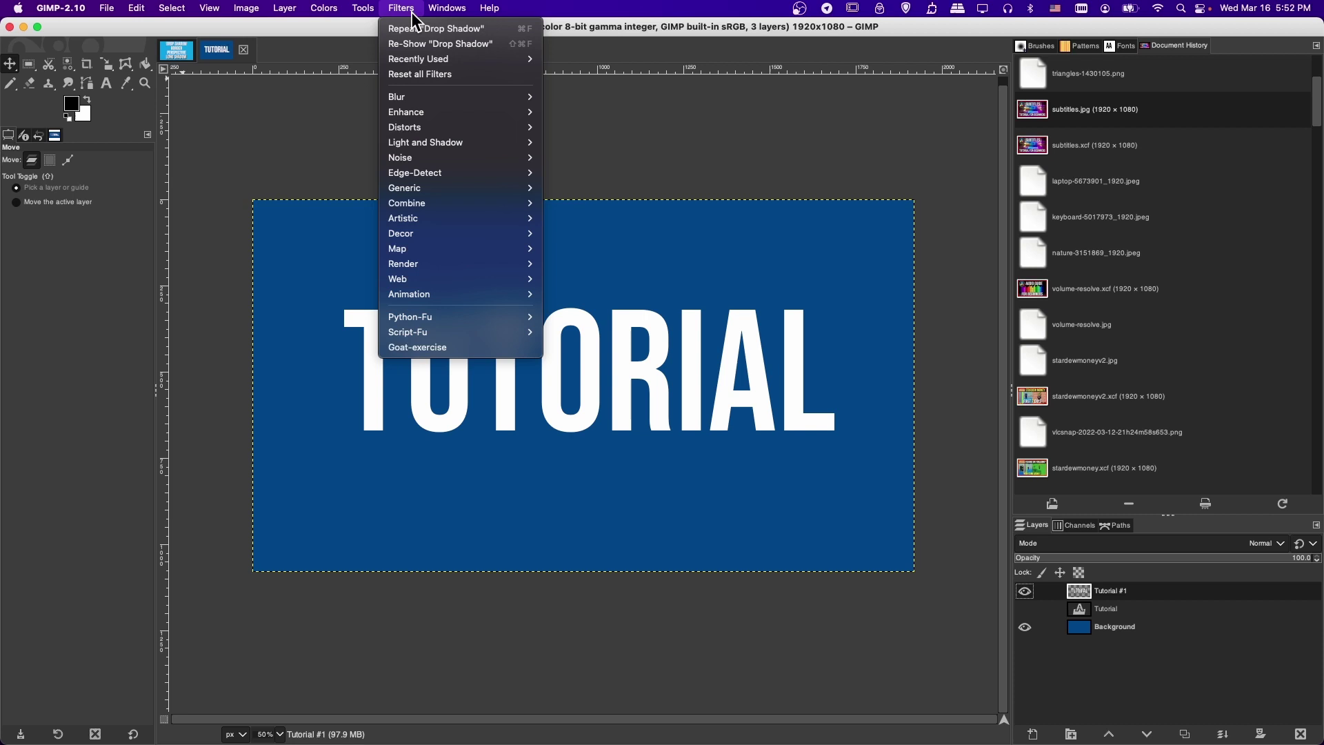
pyautogui.moveTo(443, 148)
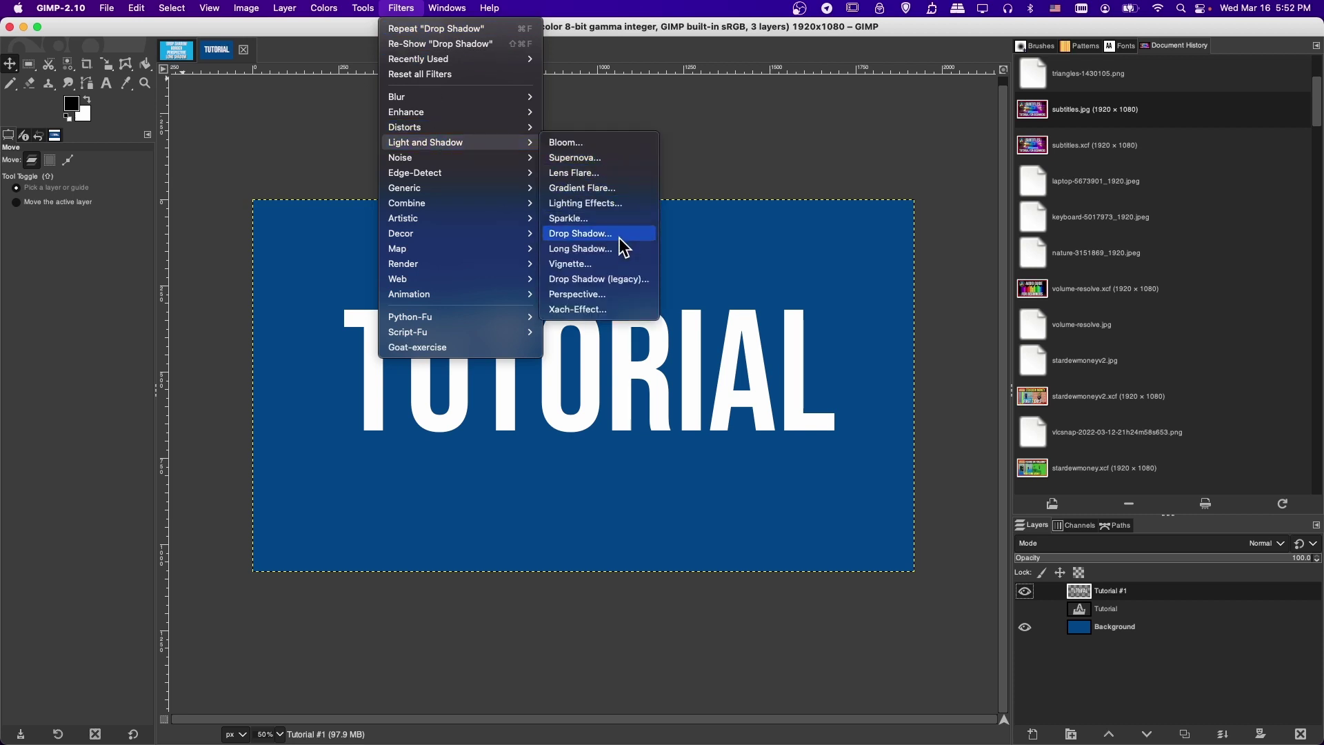
pyautogui.click(629, 300)
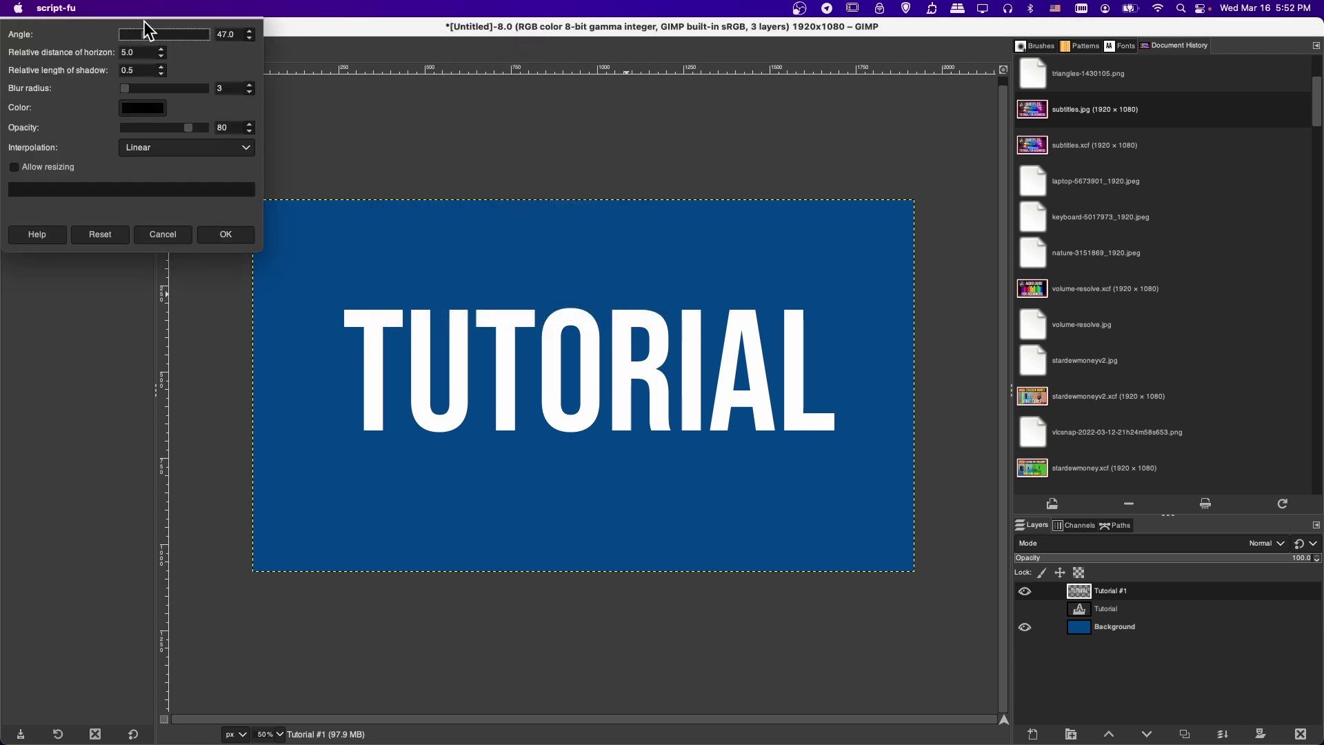
pyautogui.moveTo(146, 22); pyautogui.dragTo(210, 202)
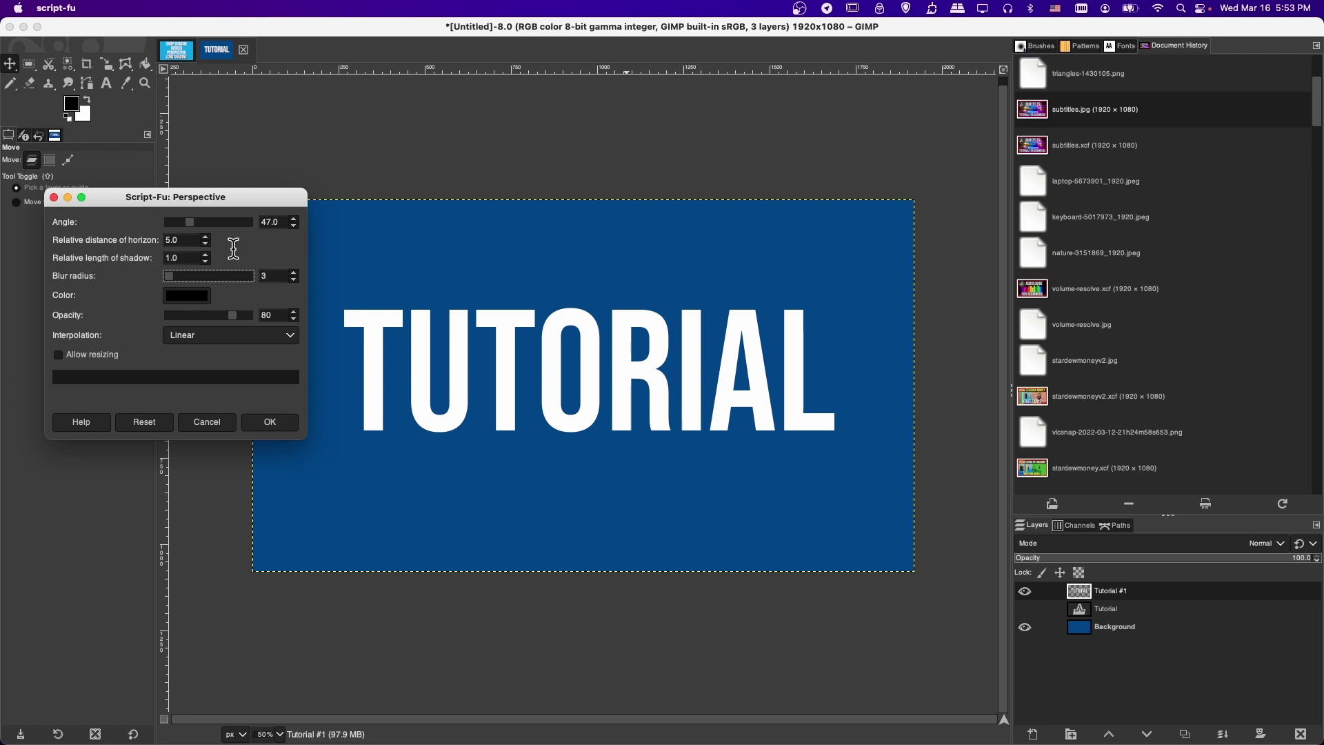
pyautogui.doubleClick(185, 259)
pyautogui.click(234, 317)
pyautogui.click(284, 426)
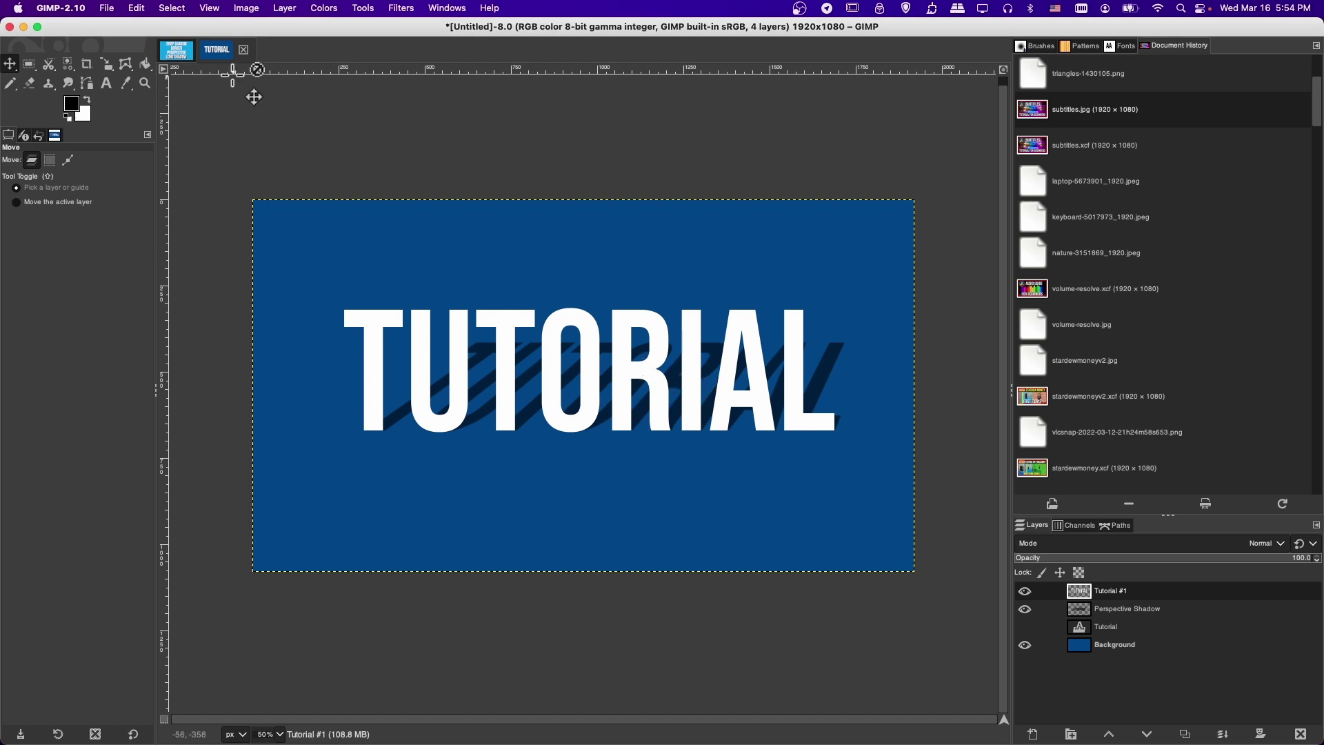
# Step: Compare with the TextShadows example and undo the perspective shadow
pyautogui.click(181, 52)
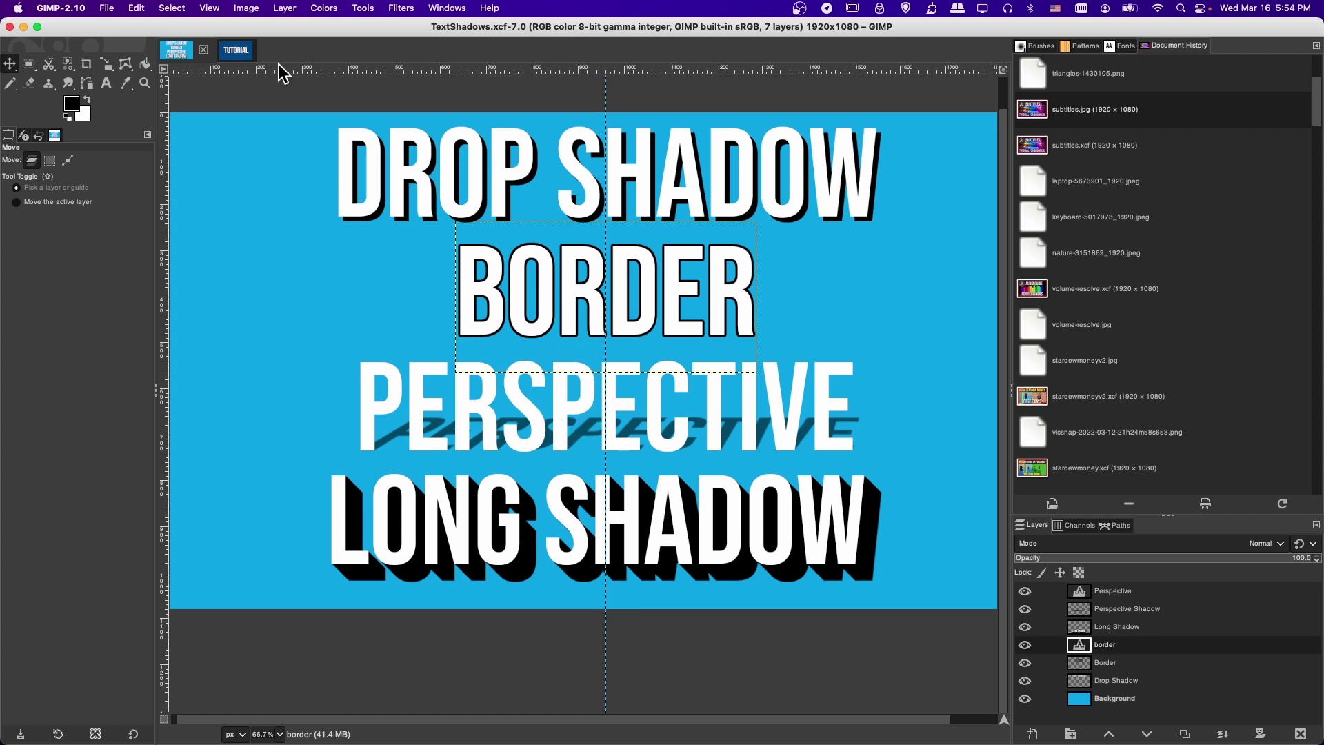
pyautogui.click(236, 50)
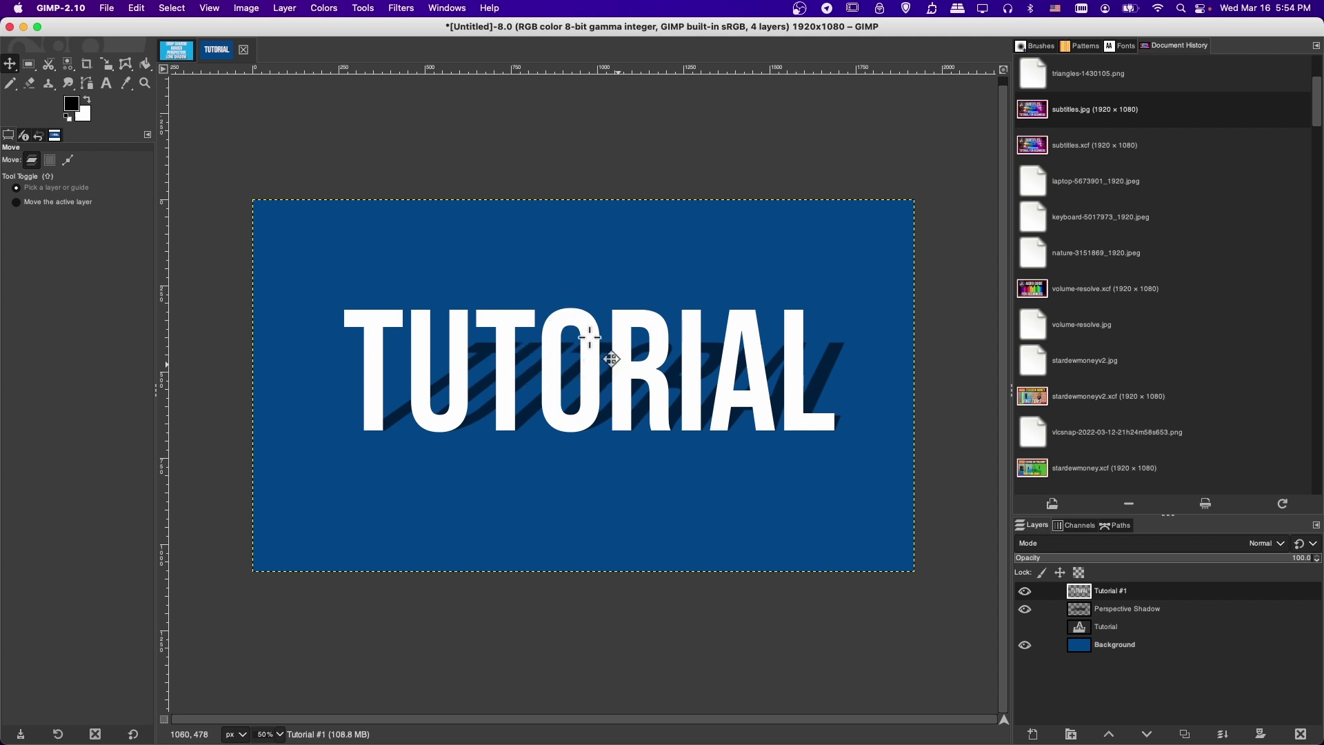
pyautogui.press('super+z')
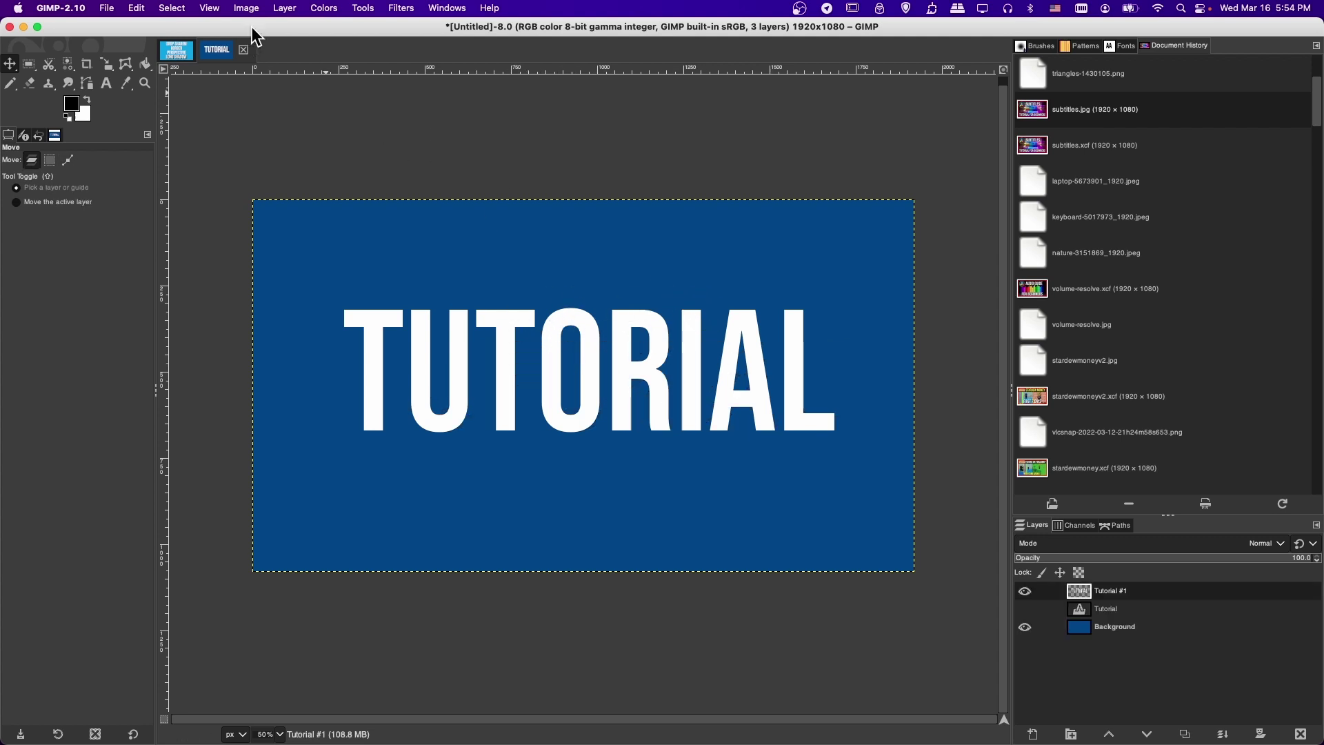
# Step: Redo the Perspective shadow with relative shadow length 0.5, then pick Rectangle Select
pyautogui.click(401, 8)
pyautogui.moveTo(418, 142)
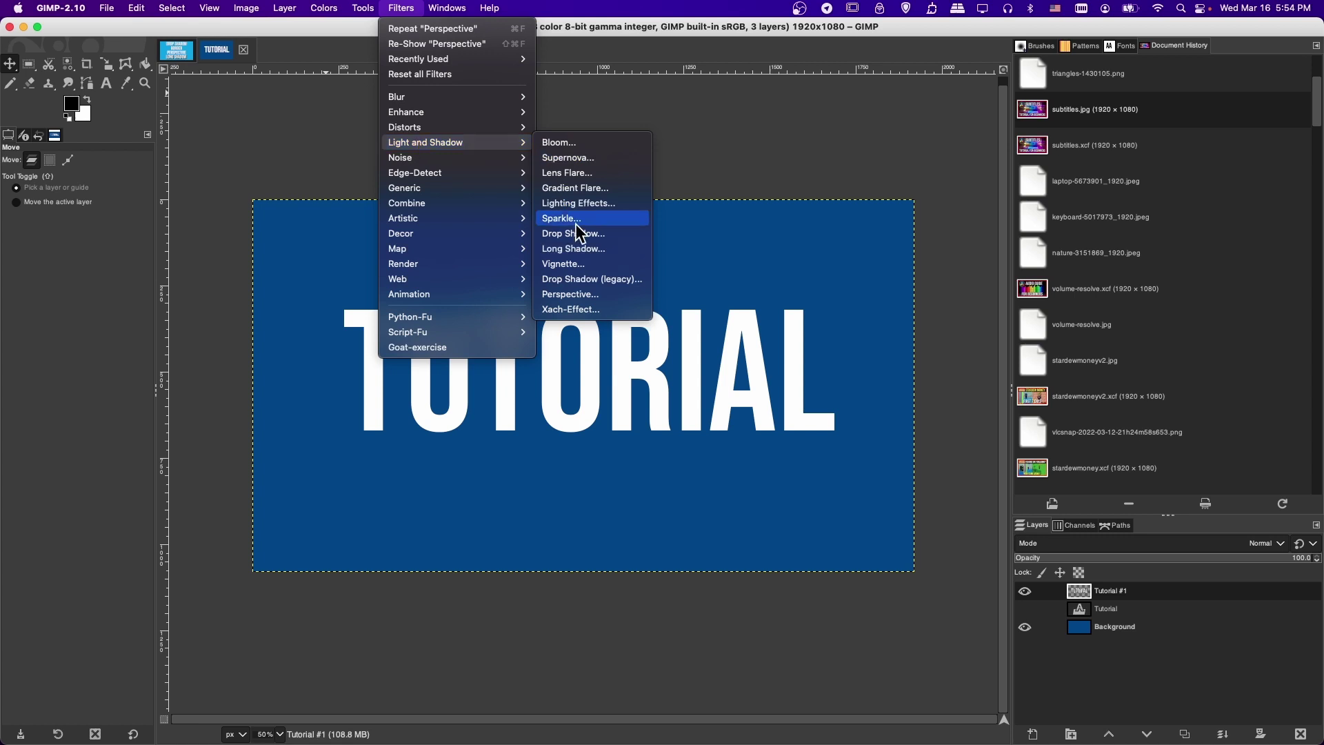
pyautogui.click(588, 295)
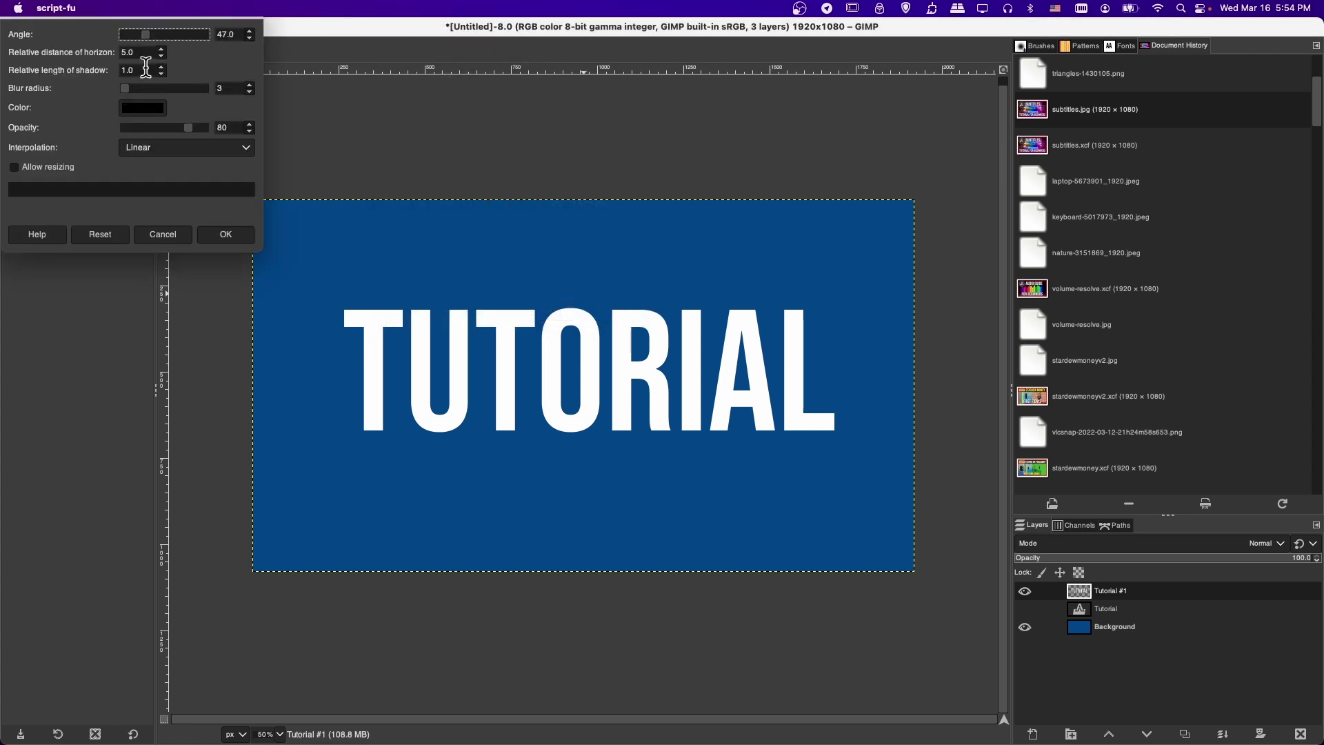
pyautogui.click(146, 67)
pyautogui.press('BackSpace')
pyautogui.press('BackSpace')
pyautogui.press('BackSpace')
pyautogui.write('0.5')
pyautogui.click(232, 238)
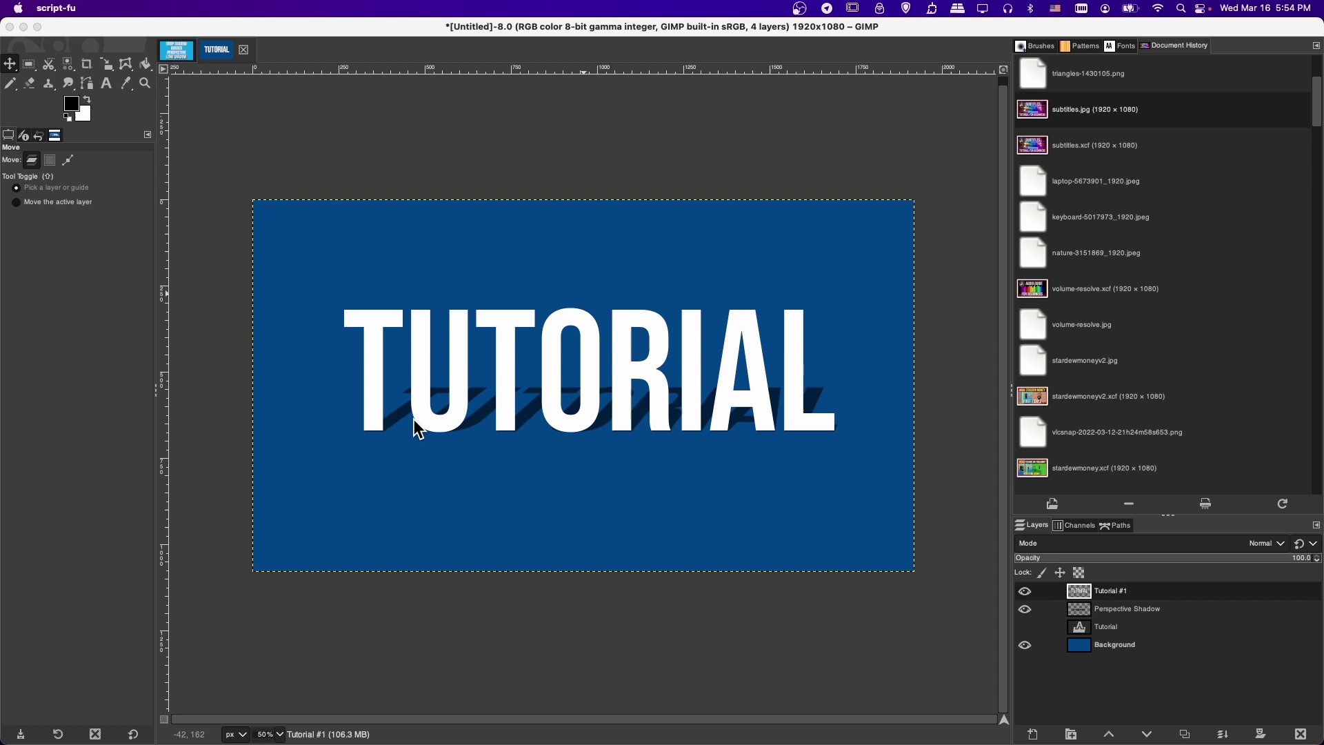
pyautogui.click(693, 422)
pyautogui.press('r')
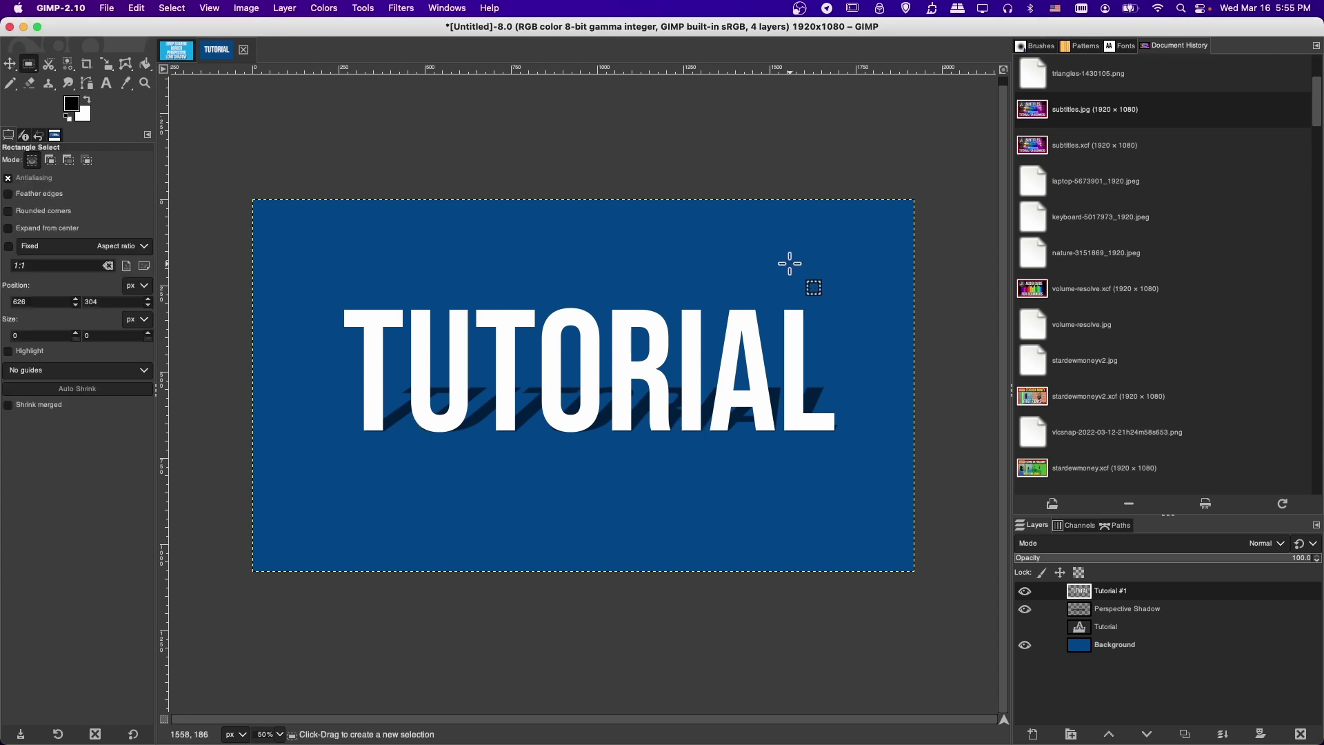
# Step: Toggle the Perspective Shadow layer's visibility to compare the effect
pyautogui.click(1025, 609)
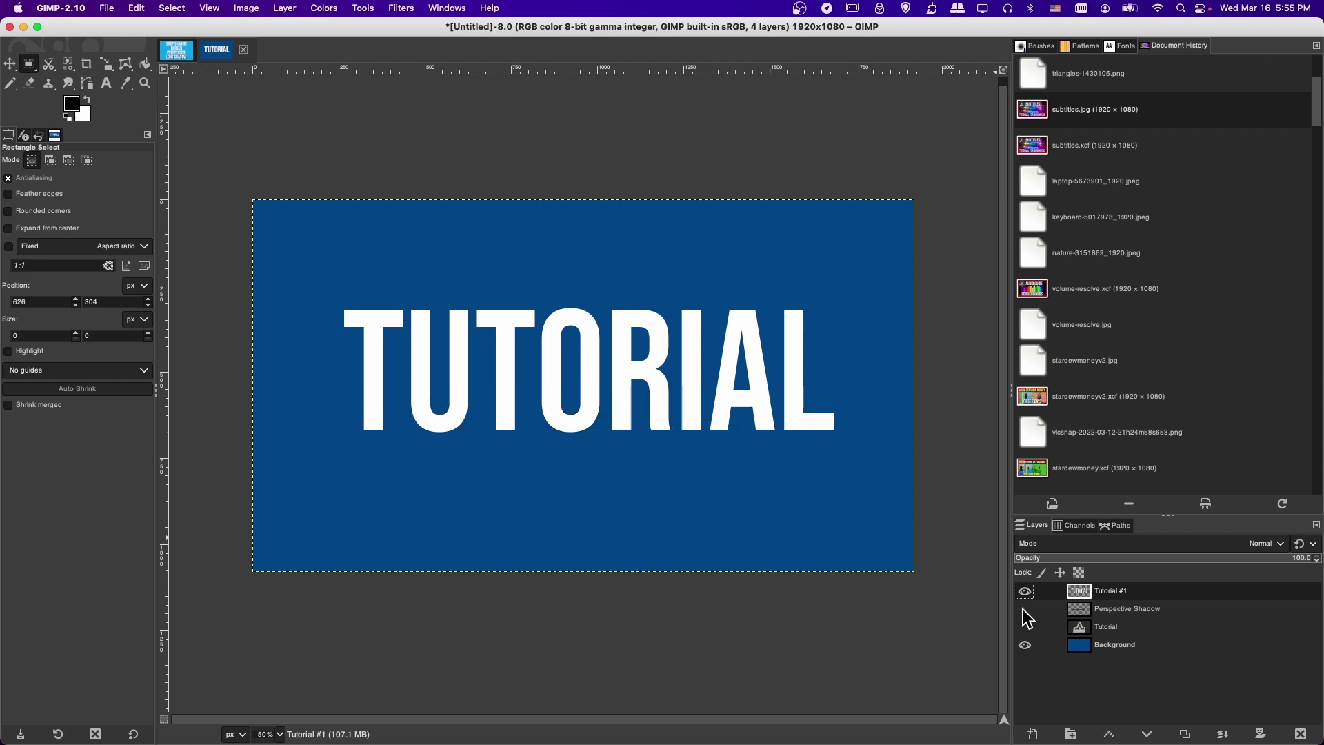
pyautogui.click(1025, 609)
pyautogui.click(1025, 610)
pyautogui.click(1025, 610)
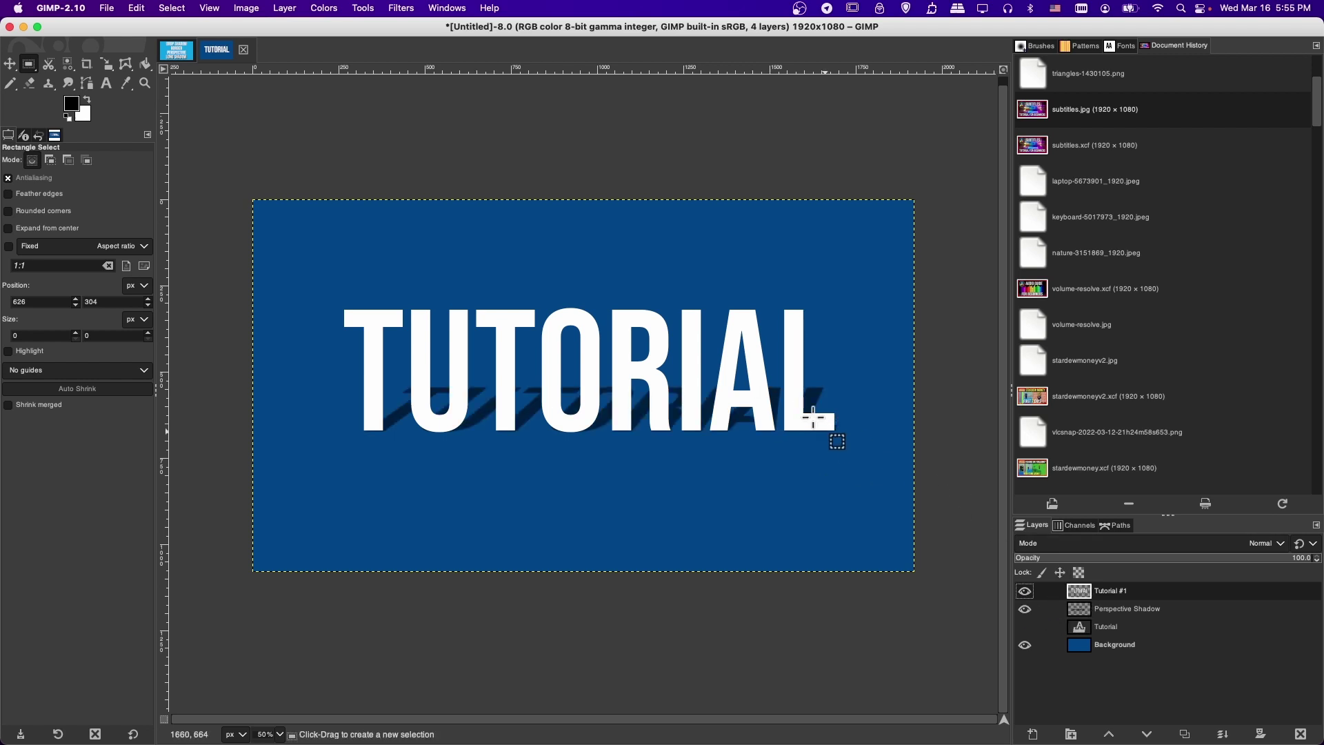
# Step: Select the Tutorial #1 letter shapes and add a transparent Border layer beneath it
pyautogui.rightClick(1088, 593)
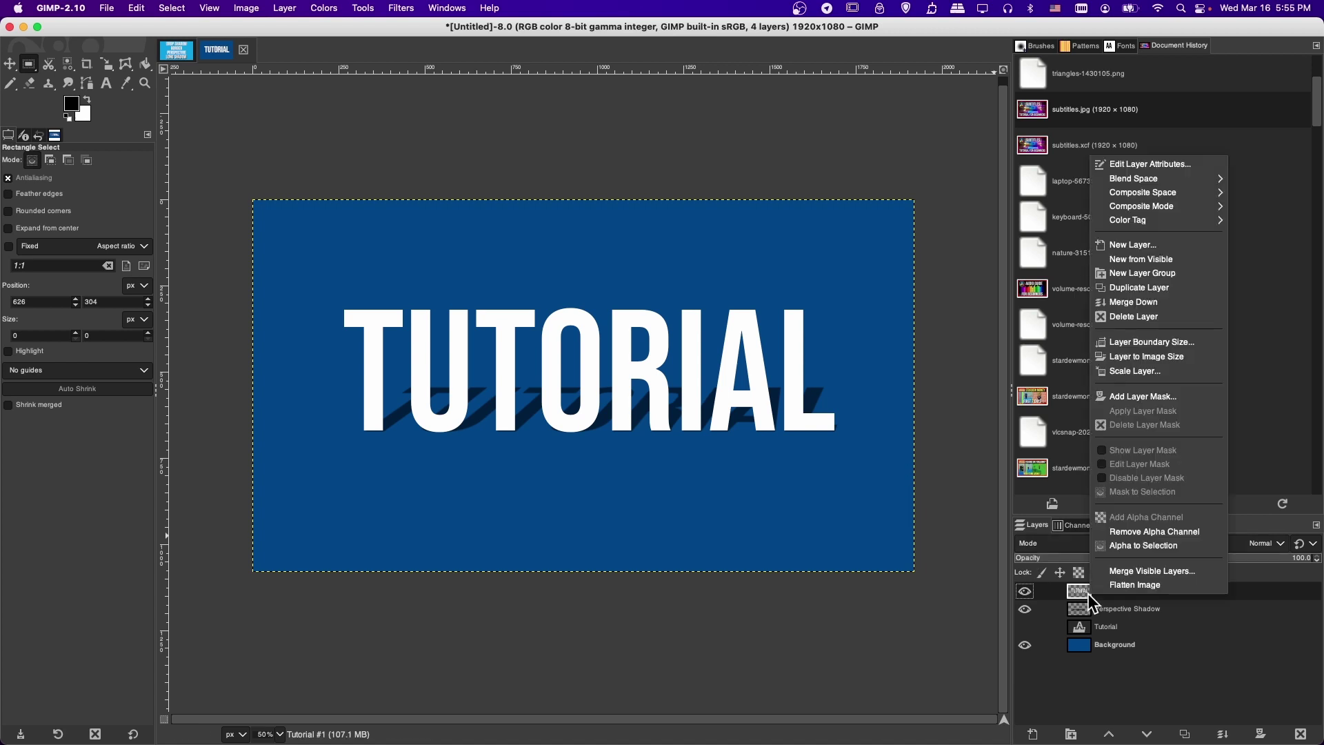
pyautogui.click(1154, 547)
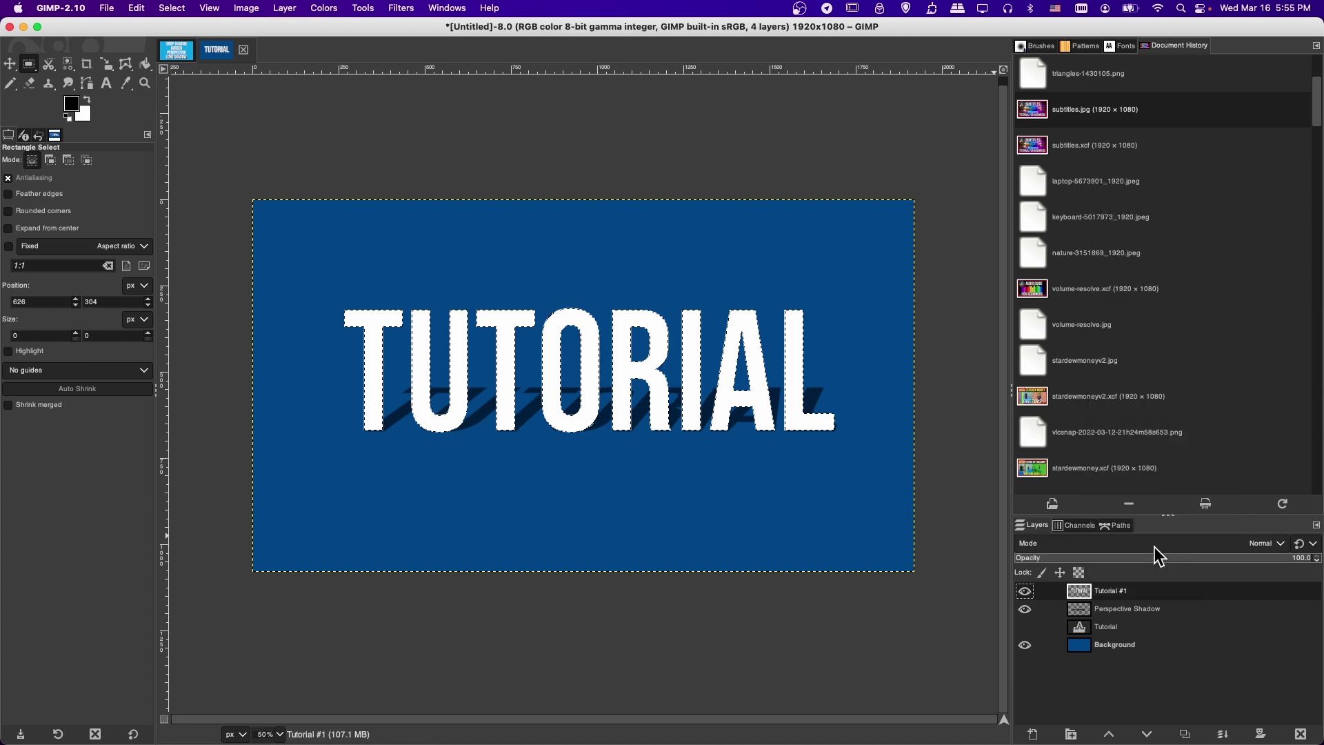
pyautogui.click(1032, 734)
pyautogui.click(1184, 727)
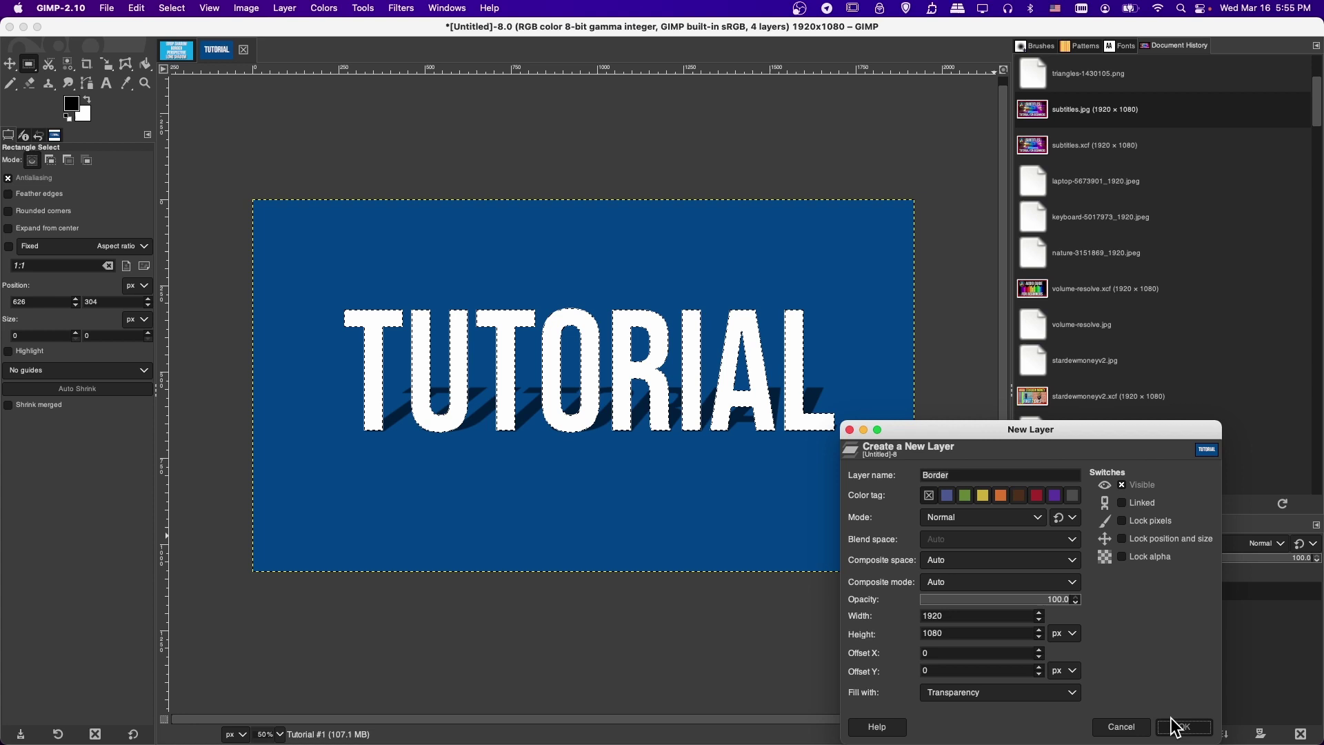
pyautogui.moveTo(1086, 592); pyautogui.dragTo(1090, 618)
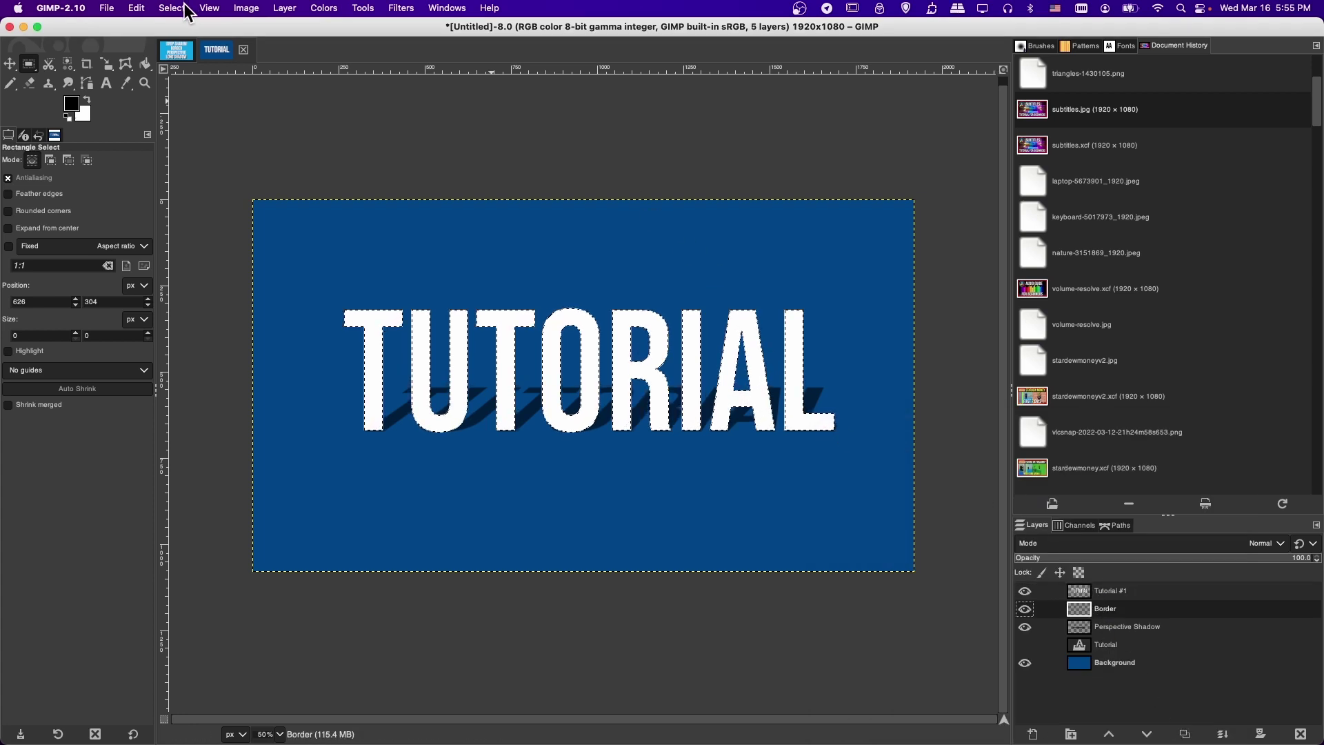
# Step: Make a 10 px border selection around the letters, fill it black, and deselect
pyautogui.rightClick(460, 332)
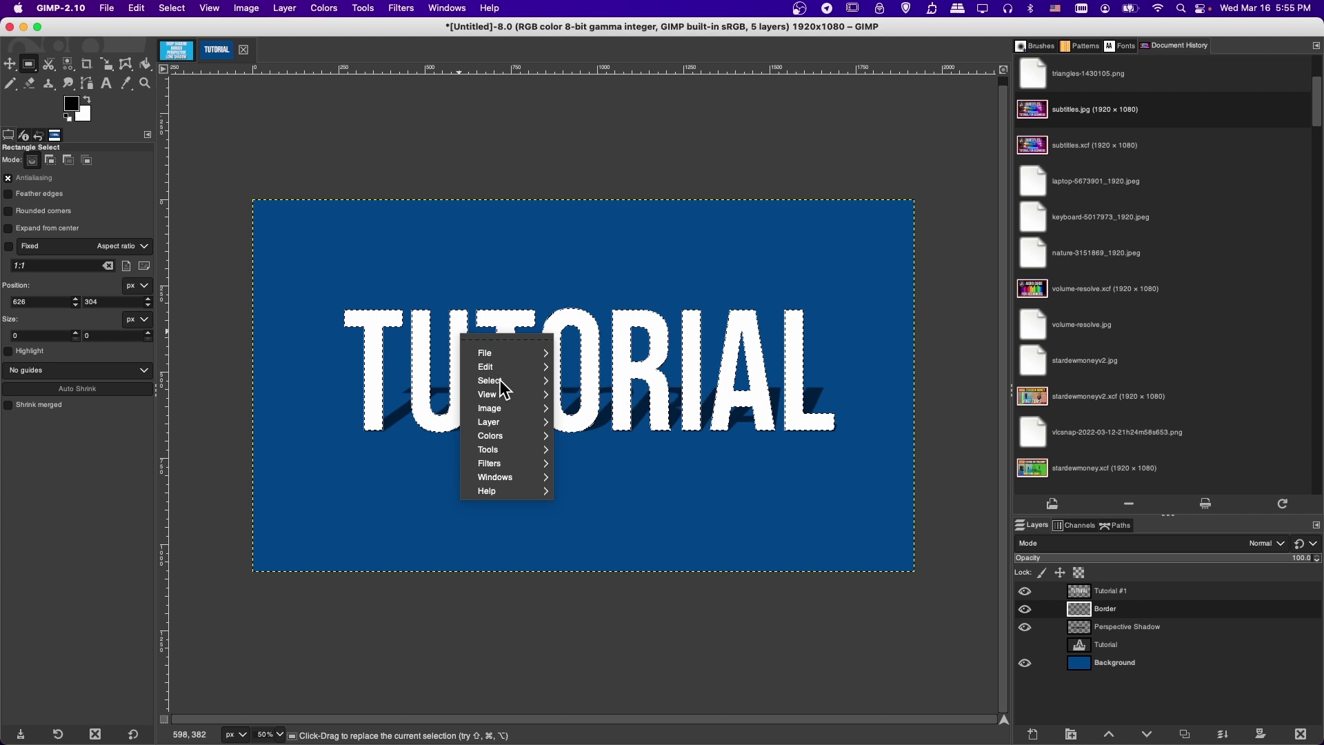
pyautogui.moveTo(500, 379)
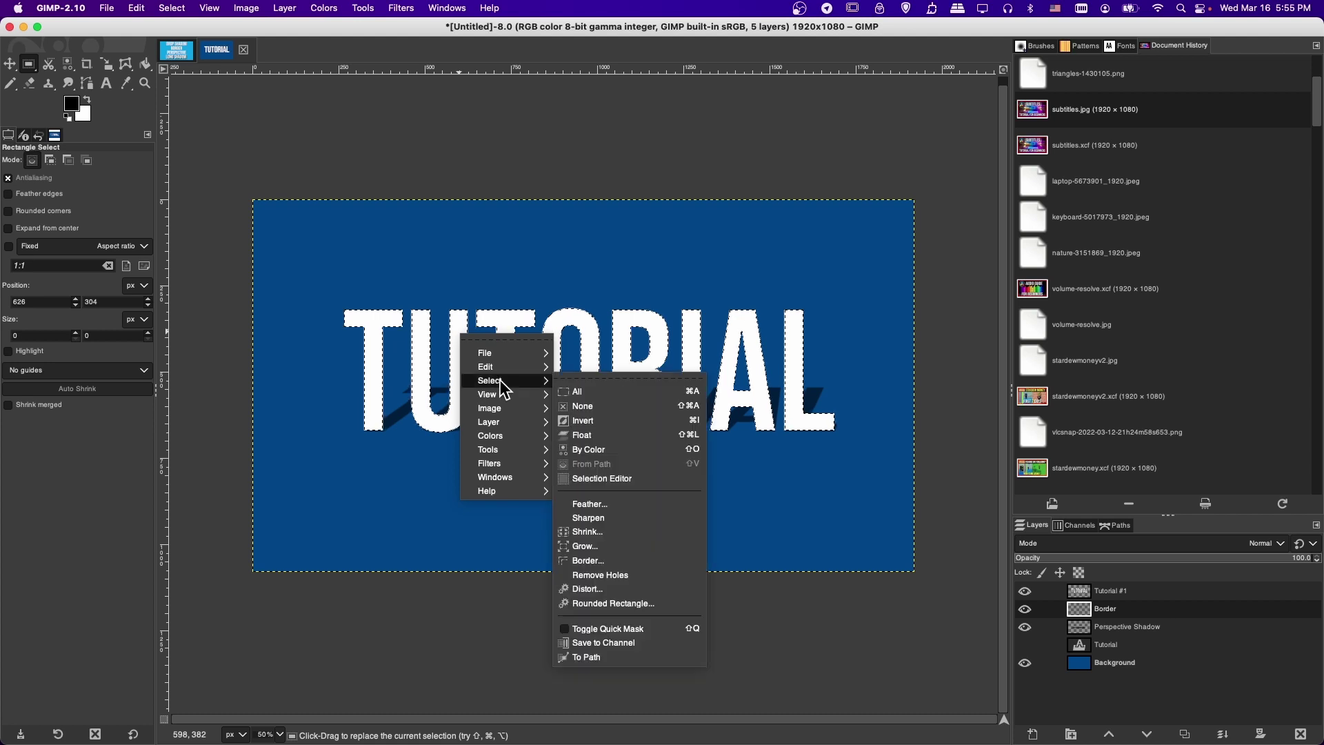
pyautogui.click(629, 560)
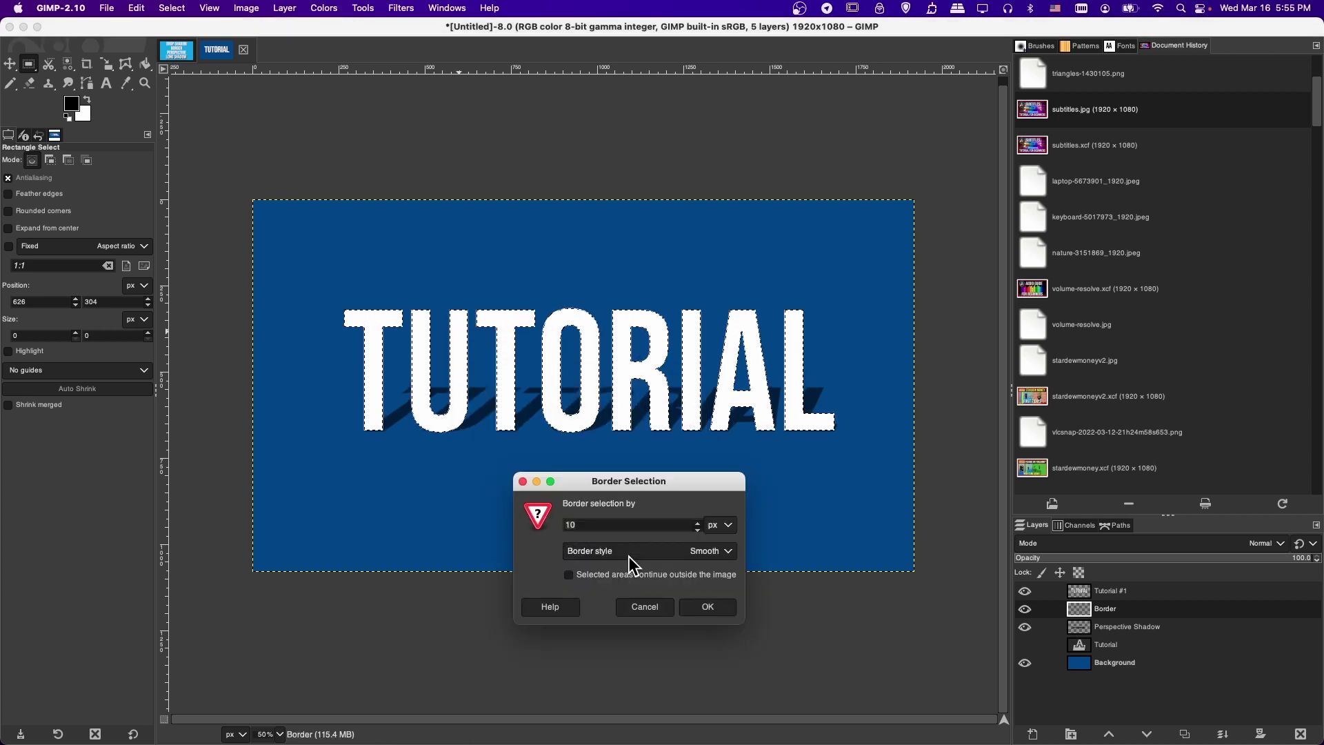
pyautogui.click(707, 608)
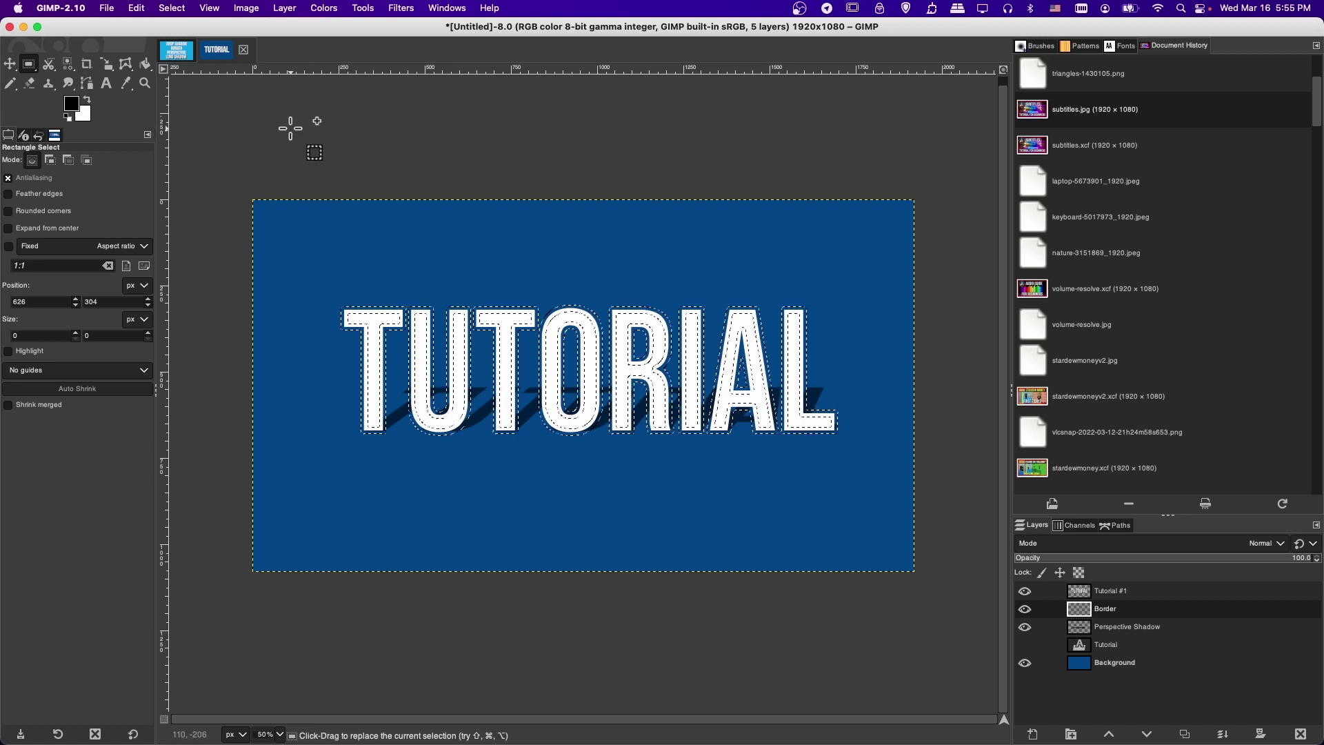
pyautogui.hotkey('shift', 'b')
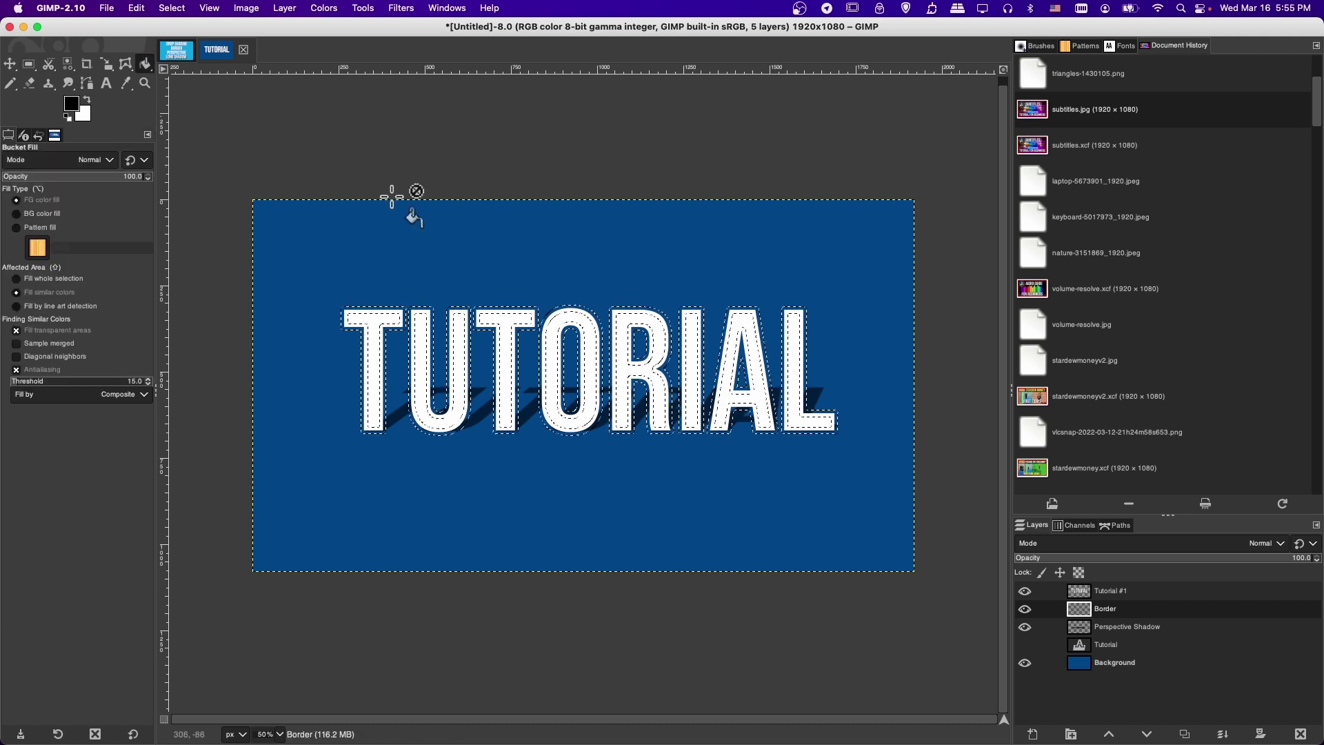
pyautogui.click(440, 302)
pyautogui.hotkey('ctrl', 'shift', 'a')
pyautogui.press('r')
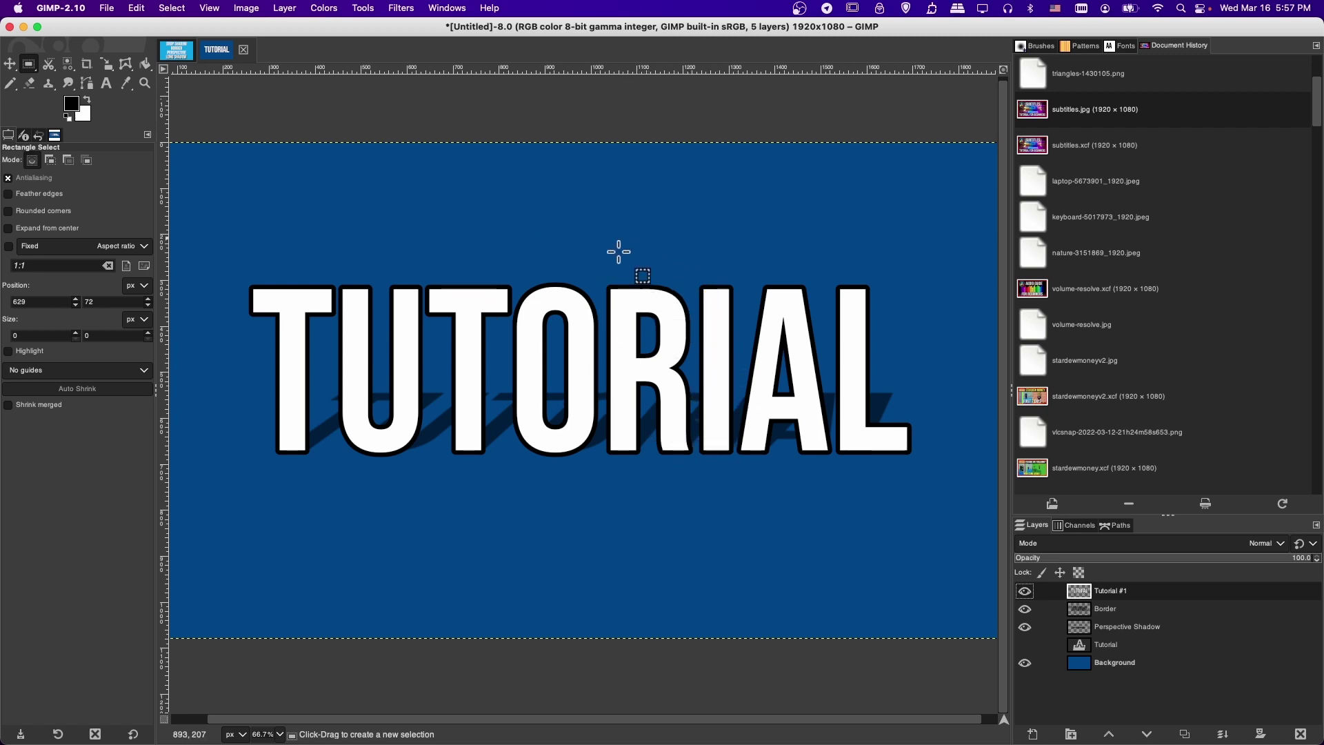
# Step: Merge Tutorial #1 down into Border and delete the old Perspective Shadow layer
pyautogui.rightClick(1131, 590)
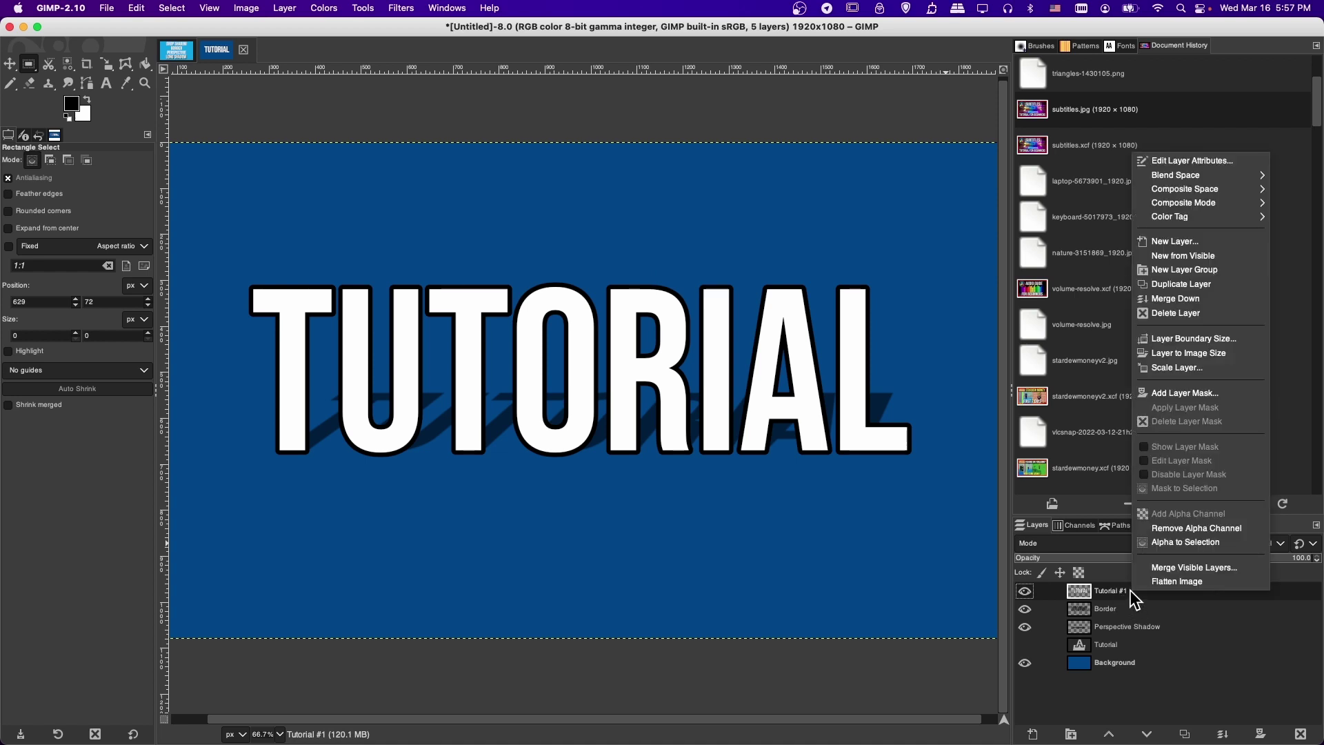
pyautogui.click(1177, 299)
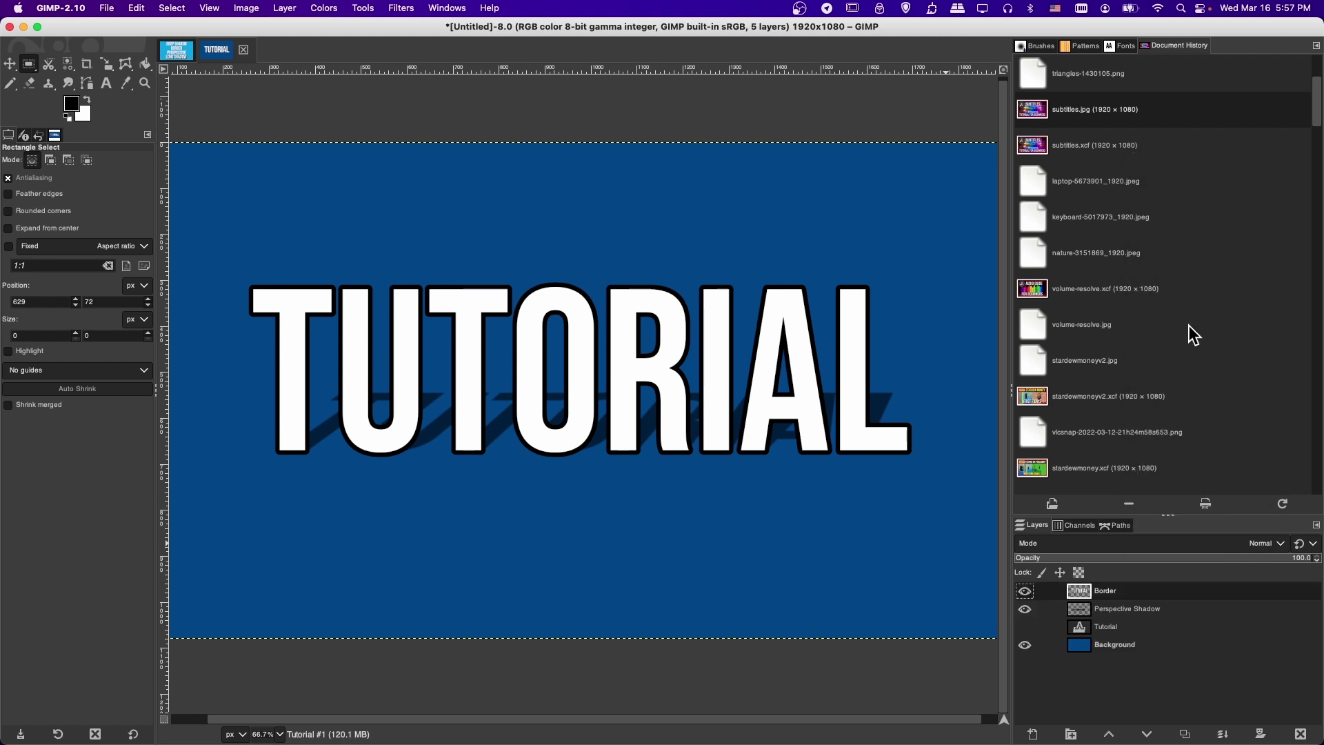
pyautogui.click(1114, 606)
pyautogui.click(1301, 734)
pyautogui.click(1128, 591)
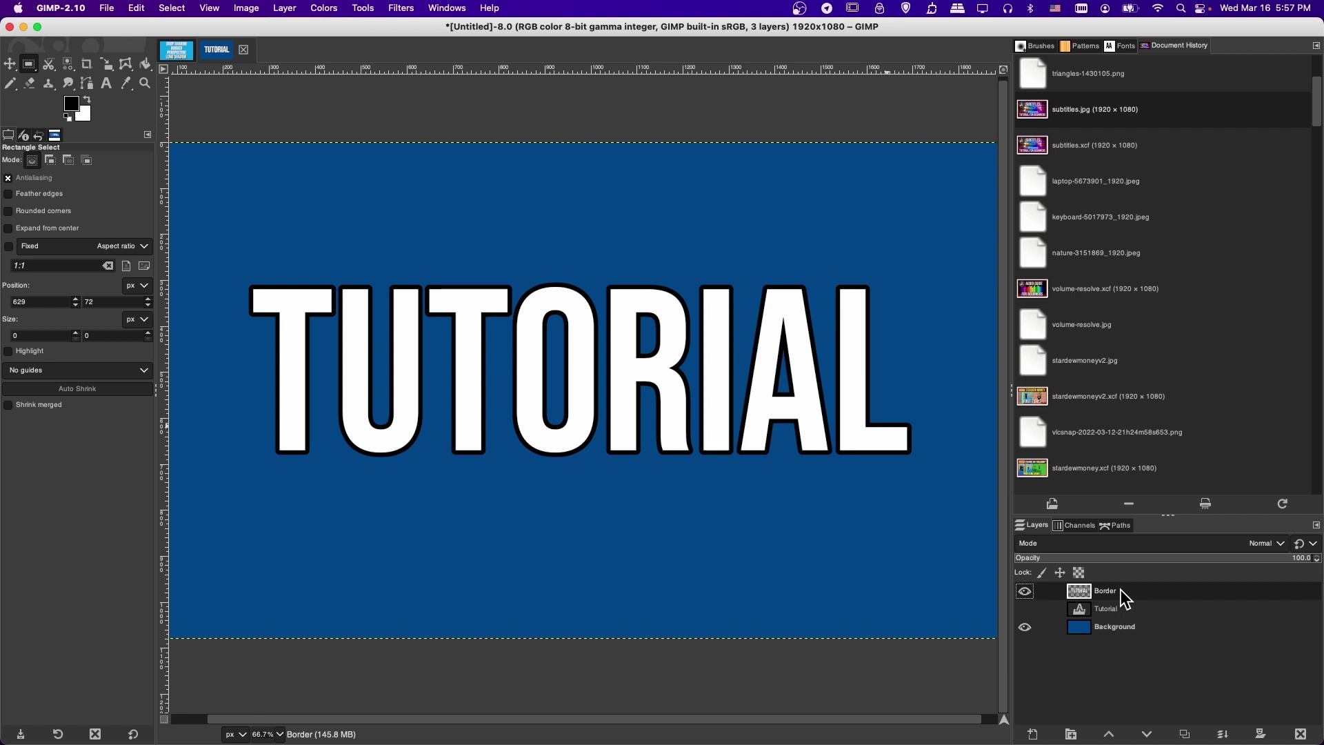
# Step: Repeat the Perspective filter on the merged outlined text
pyautogui.click(404, 8)
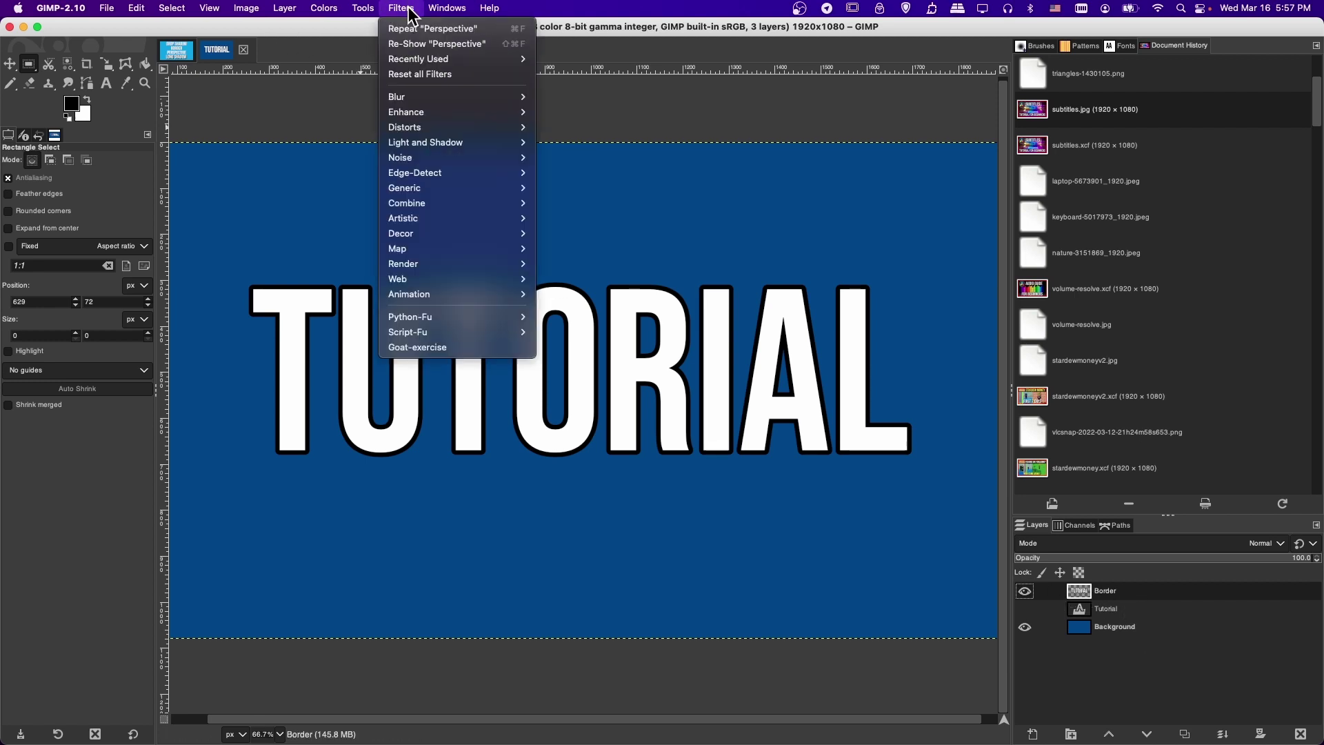
pyautogui.moveTo(431, 147)
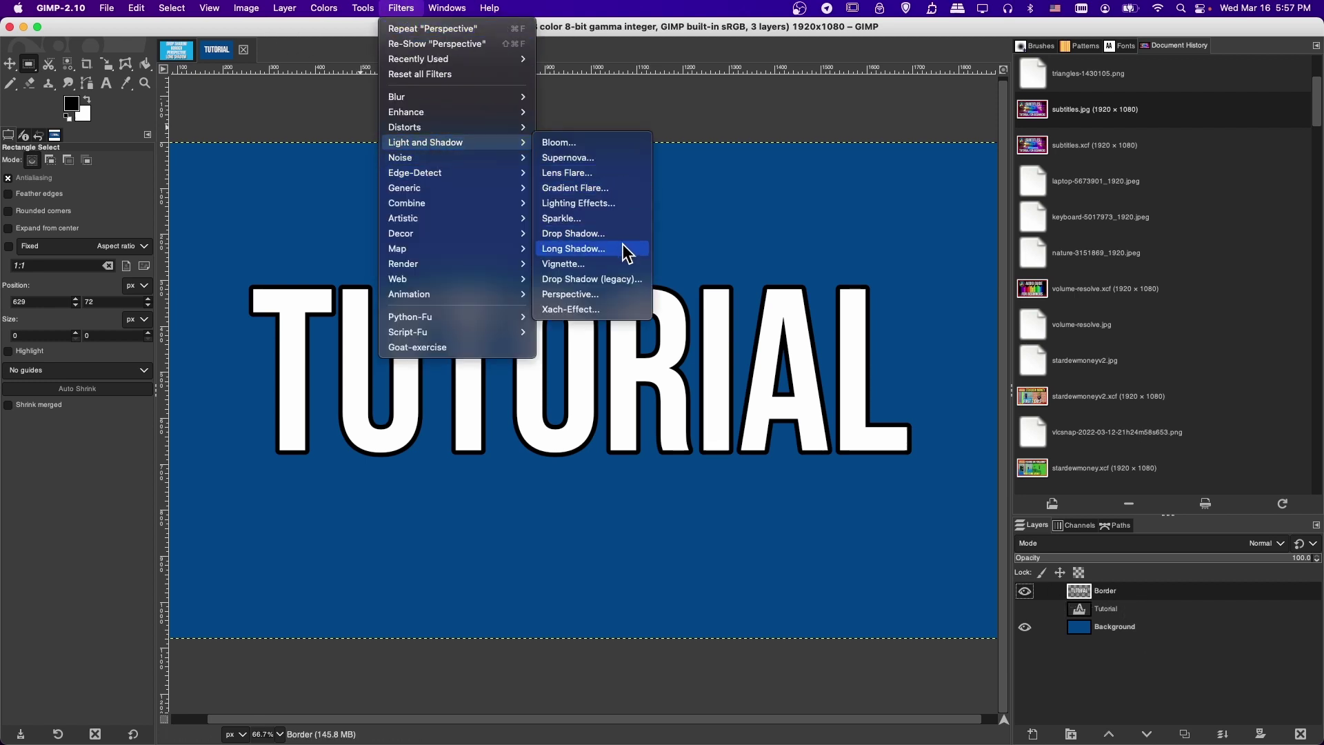
pyautogui.click(469, 31)
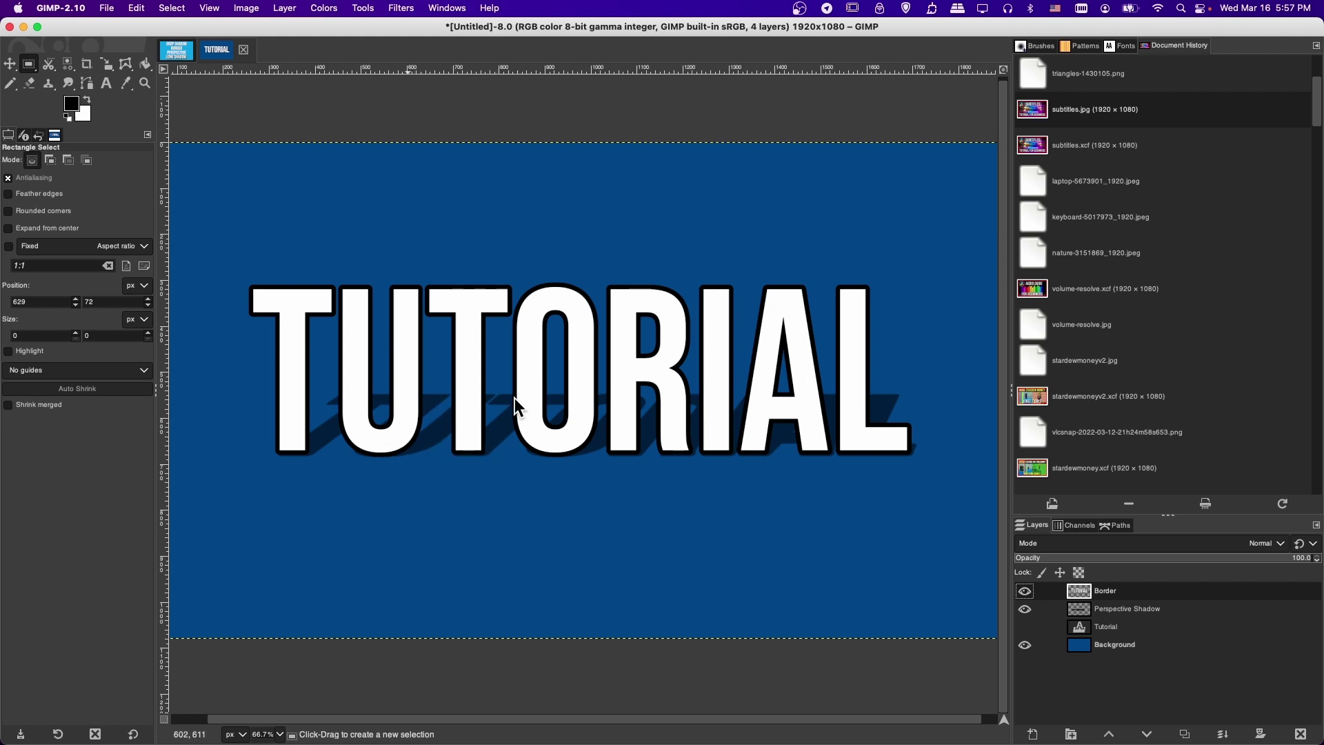
pyautogui.scroll(-2, 514, 399)
pyautogui.scroll(1, 681, 416)
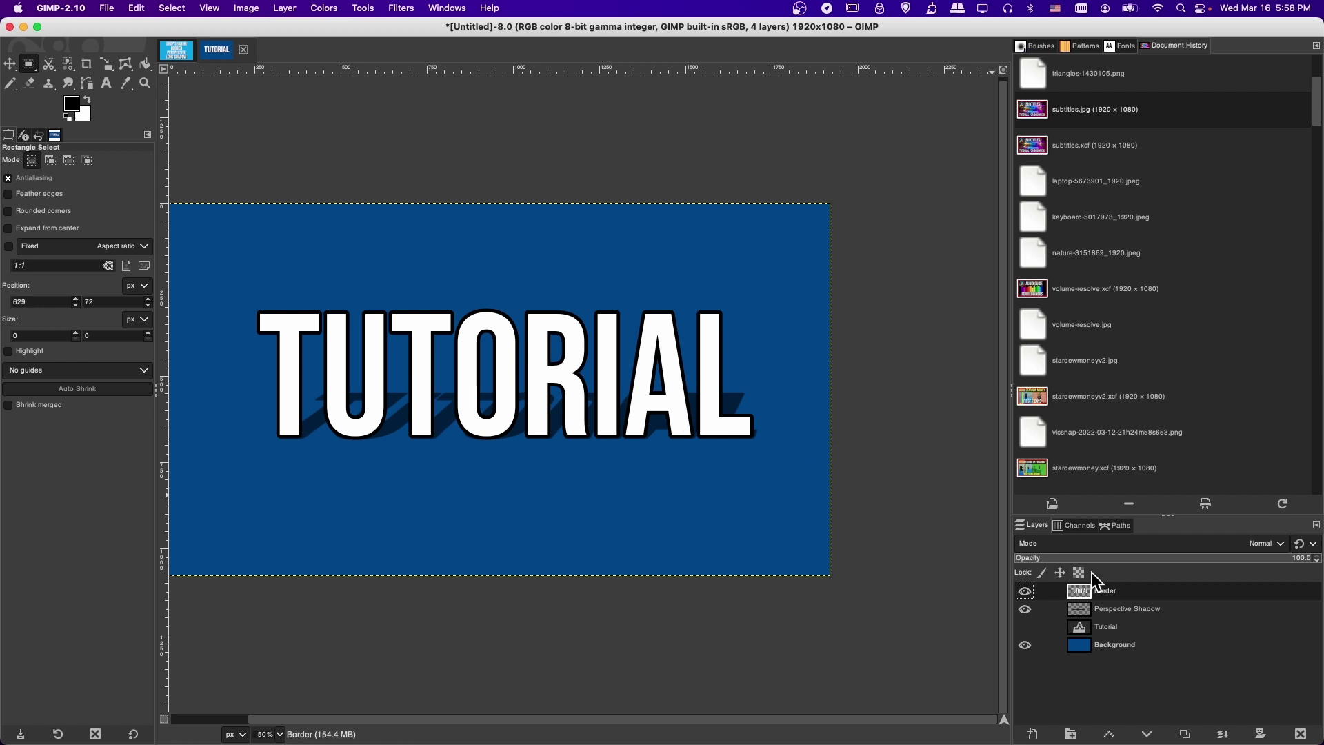
pyautogui.hscroll(-3, 777, 541)
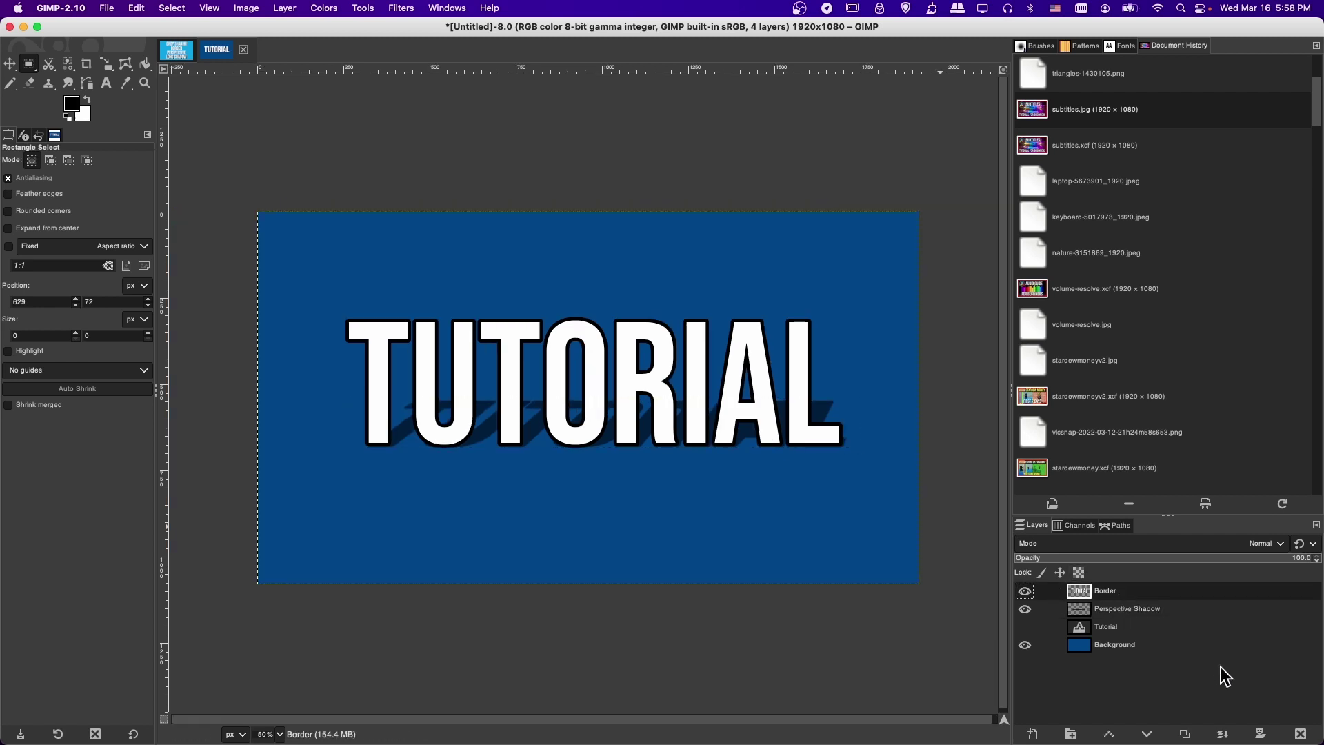
# Step: Delete the Border and Perspective Shadow layers, show Tutorial, and briefly view TextShadows.xcf
pyautogui.click(1302, 736)
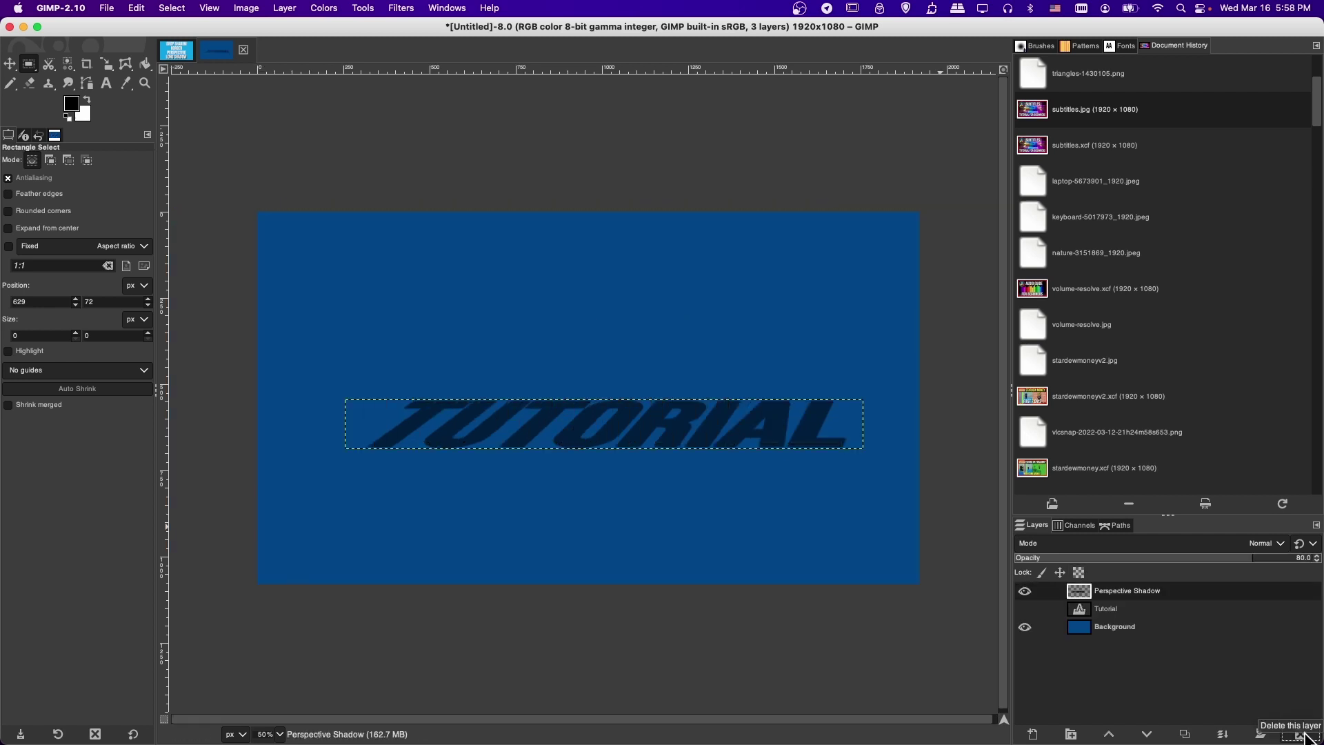
pyautogui.click(1302, 736)
pyautogui.click(1023, 591)
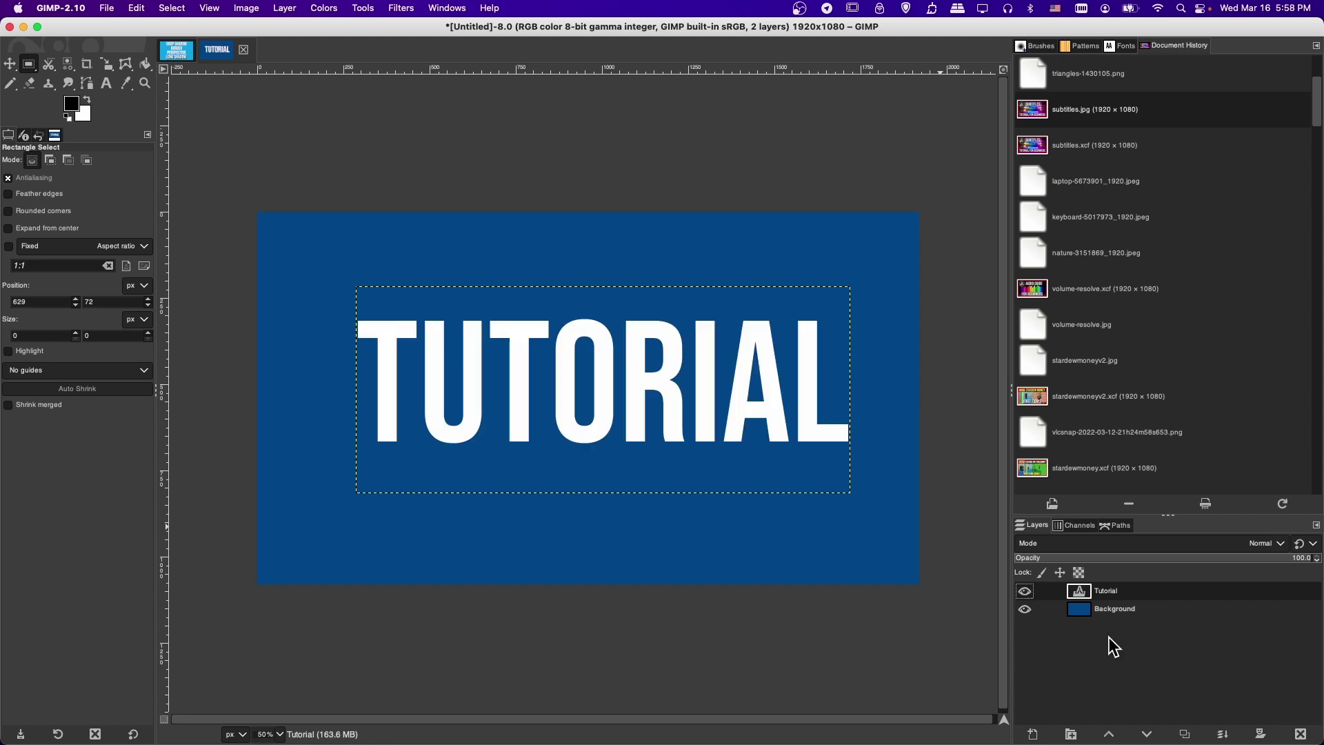
pyautogui.click(177, 50)
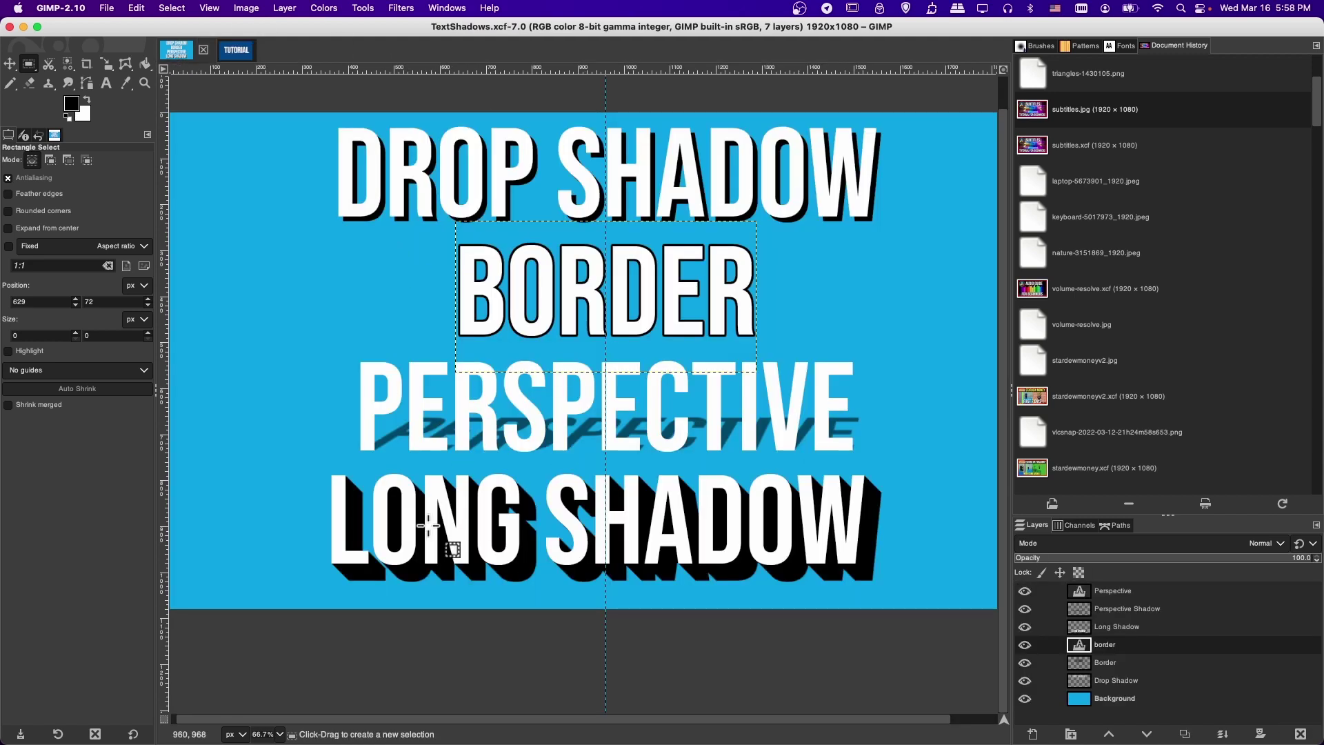
pyautogui.scroll(-1, 517, 542)
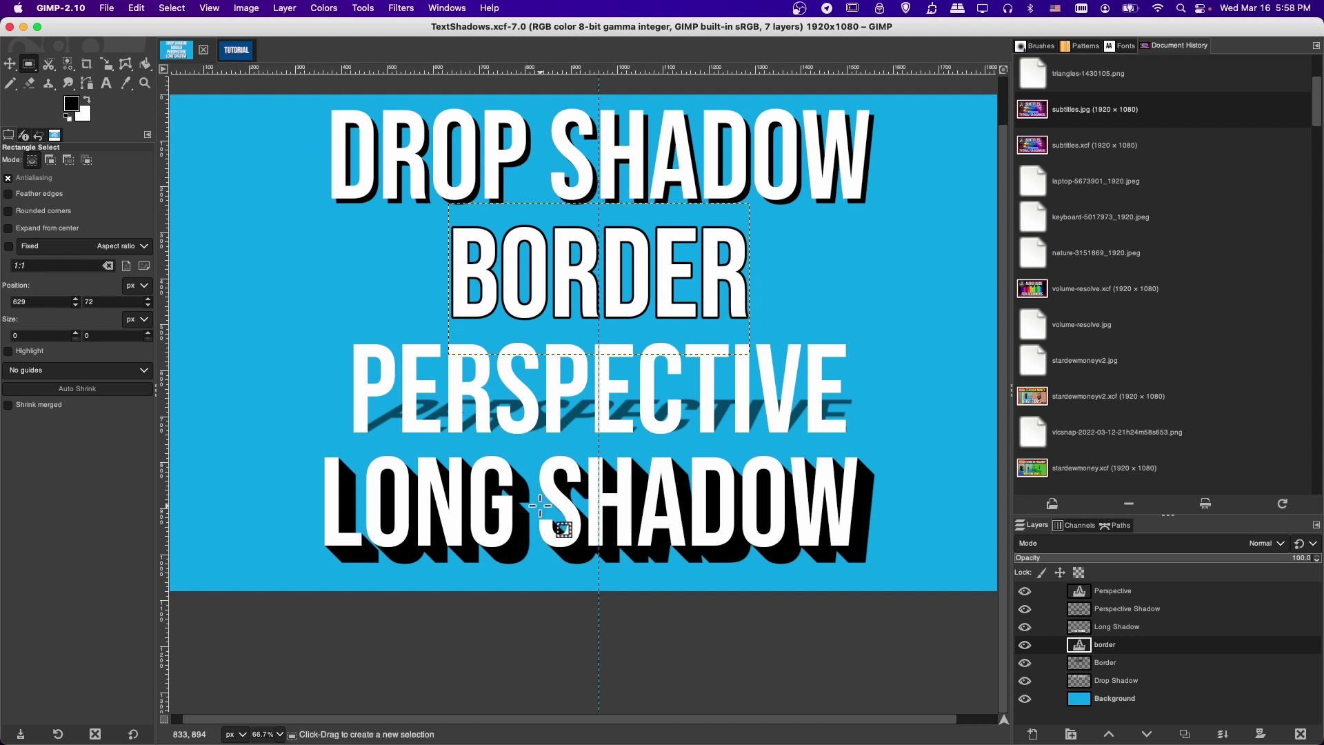
pyautogui.click(235, 52)
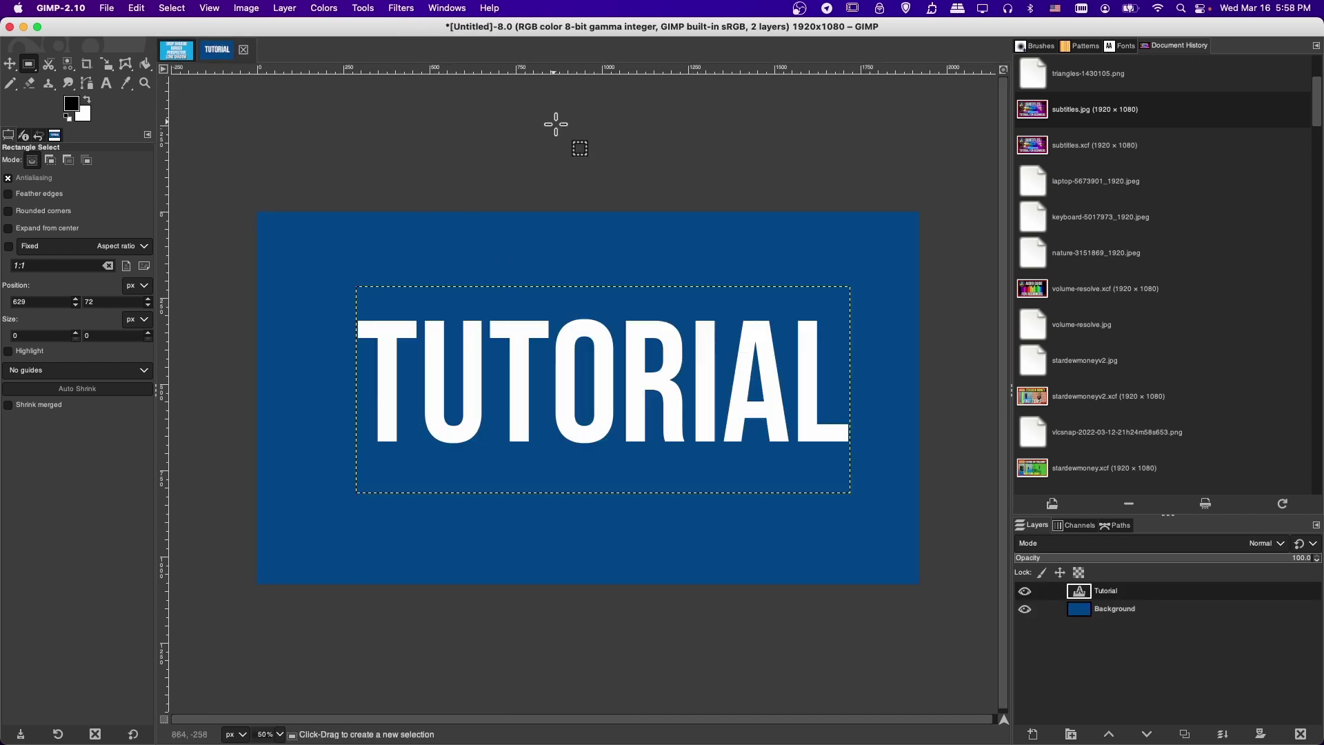
# Step: Expand the Tutorial layer to the full image size
pyautogui.hscroll(1, 512, 83)
pyautogui.click(401, 8)
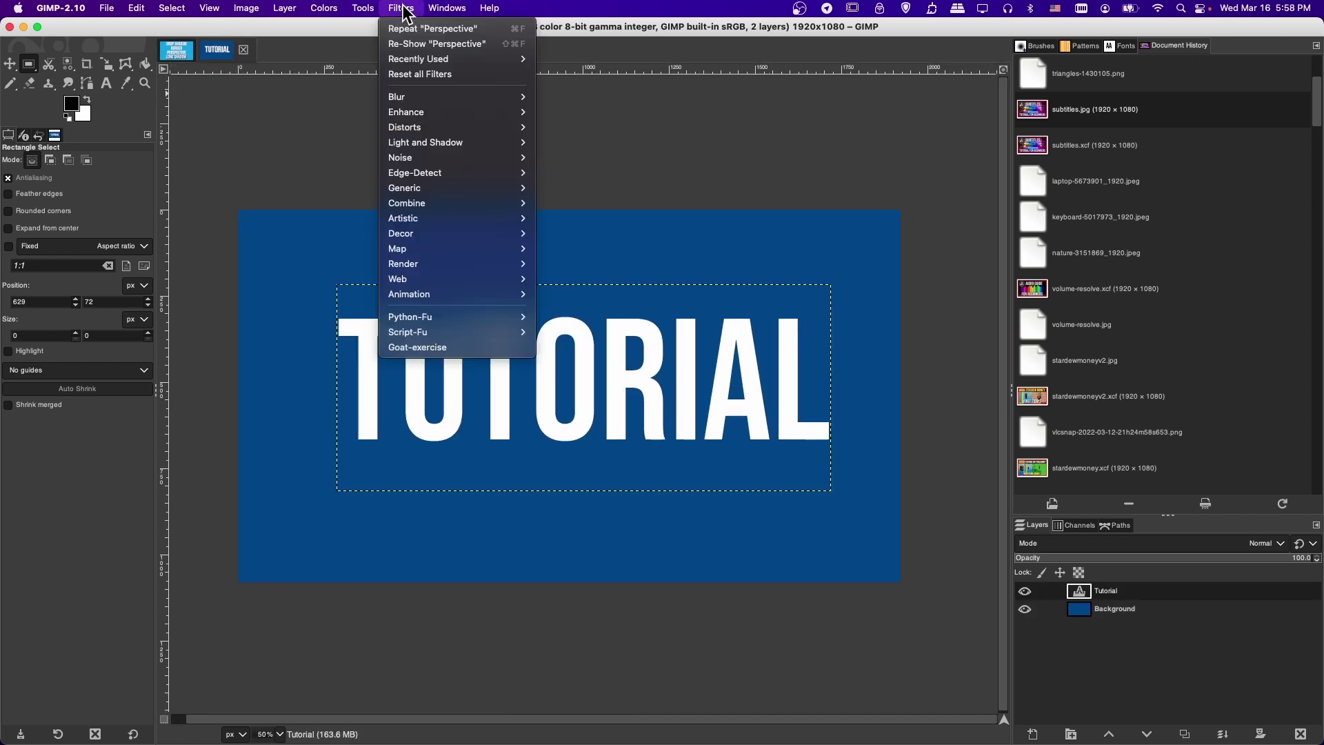
pyautogui.moveTo(444, 151)
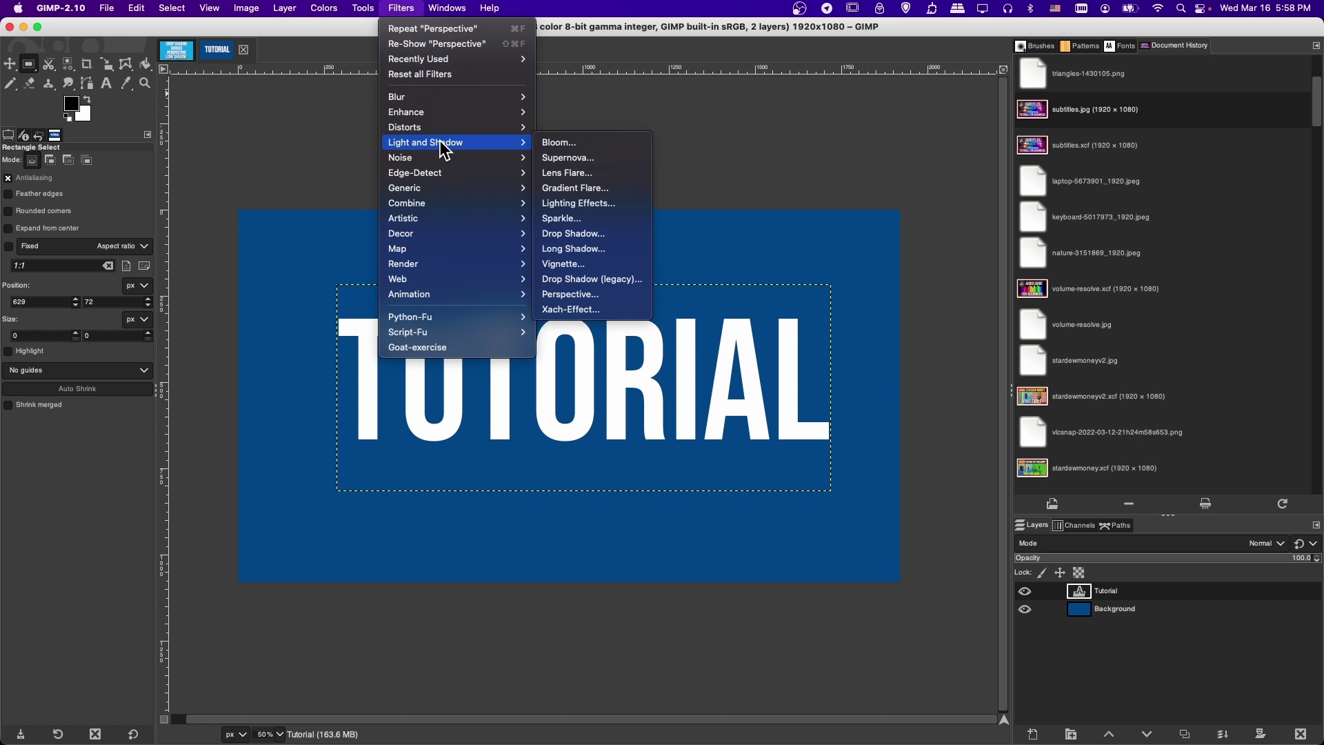
pyautogui.click(305, 10)
pyautogui.rightClick(1081, 592)
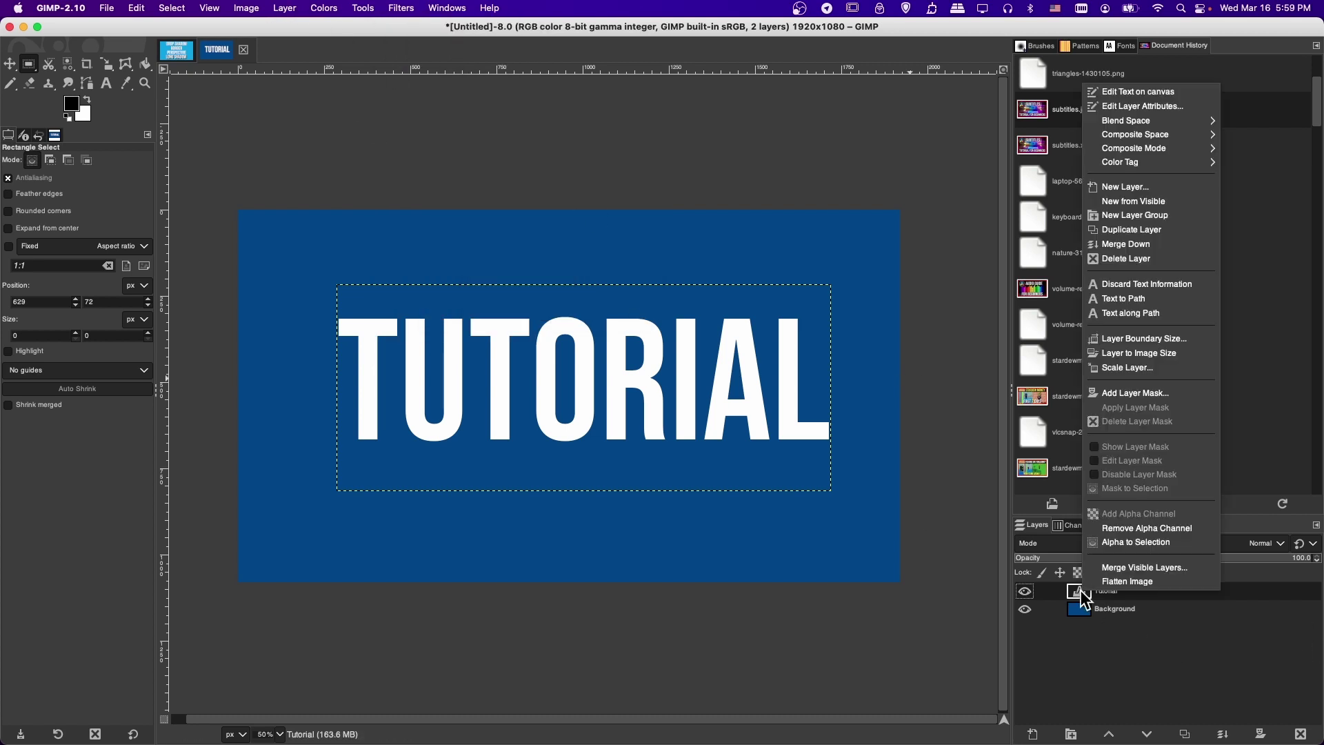
pyautogui.click(1119, 355)
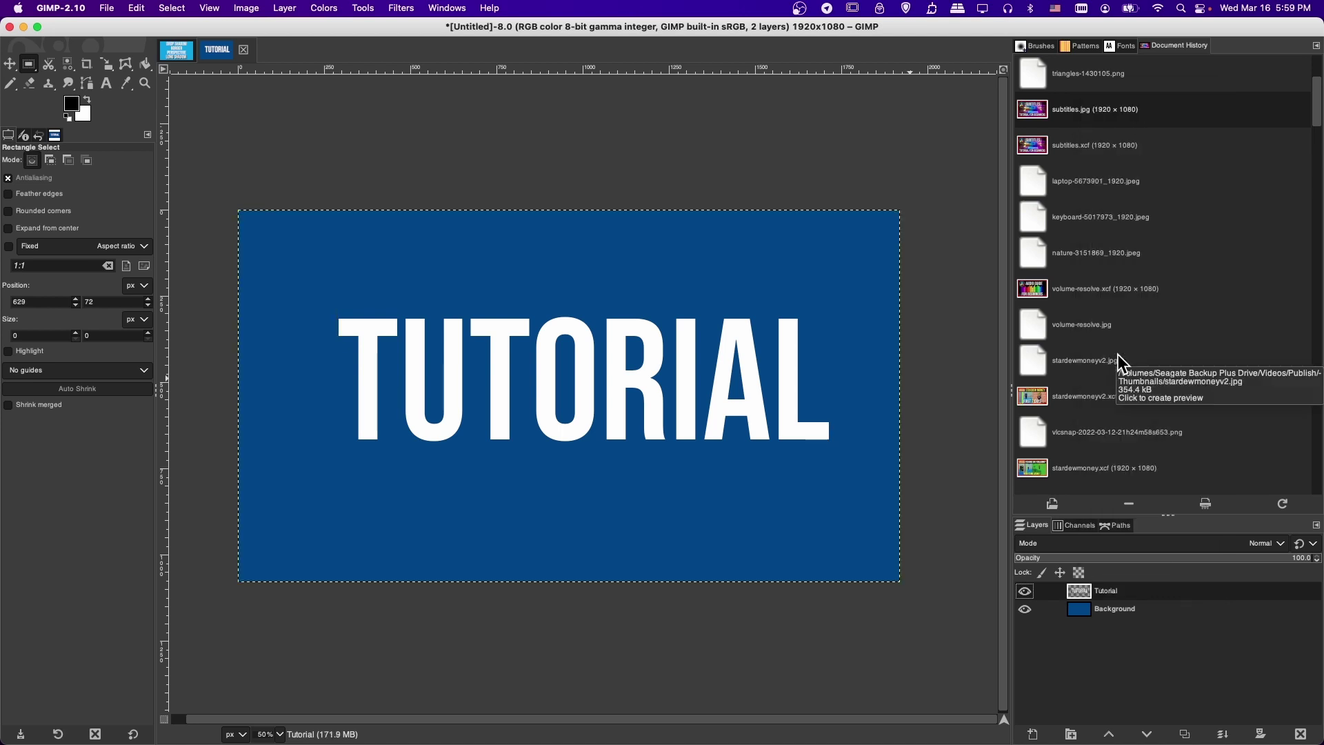
# Step: Start a Long Shadow on the text with length 35.1 and angle 137.65
pyautogui.click(402, 9)
pyautogui.moveTo(463, 143)
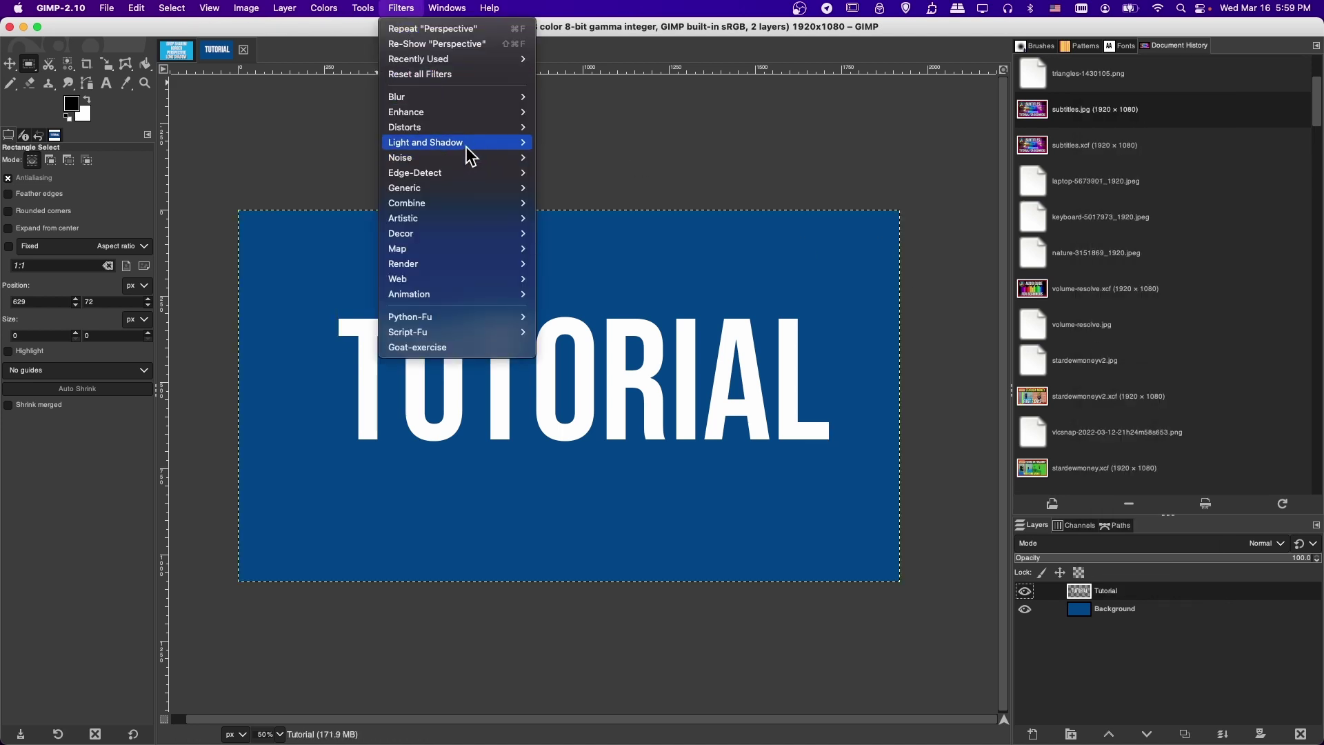
pyautogui.click(623, 251)
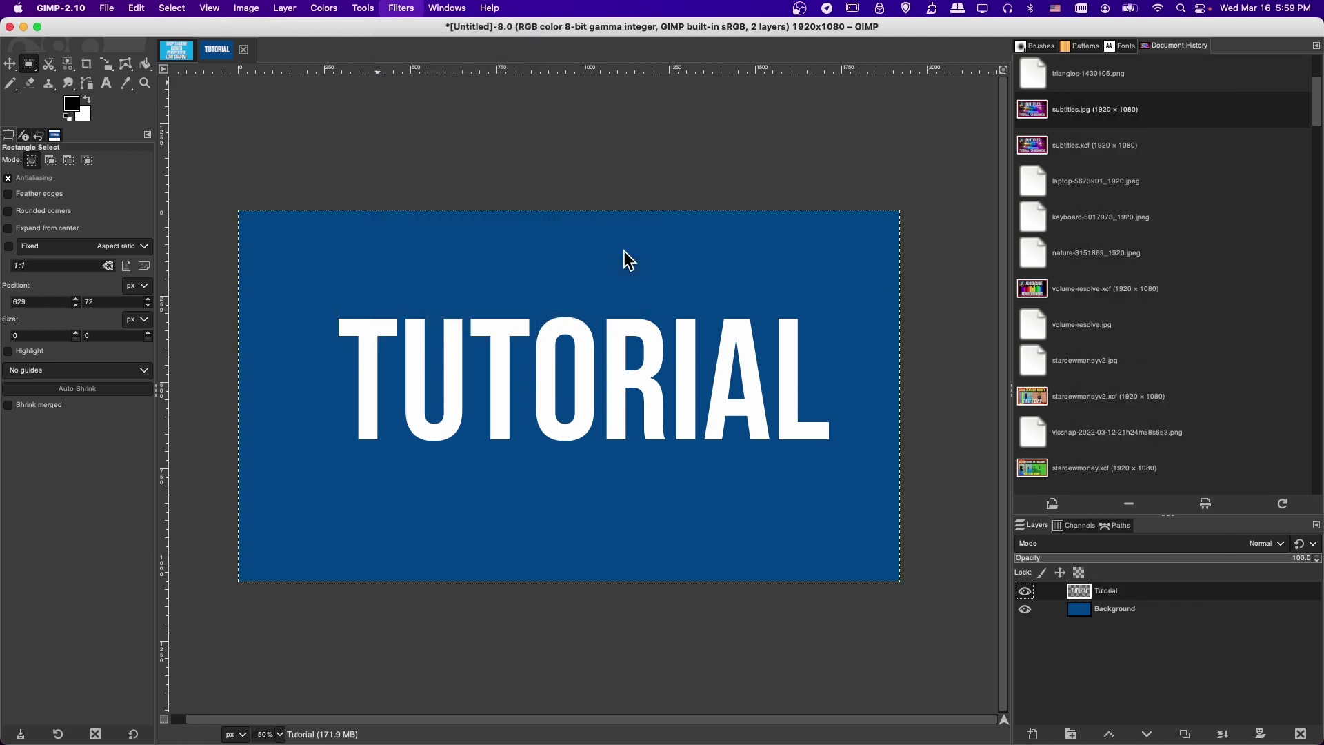
pyautogui.moveTo(583, 130); pyautogui.dragTo(566, 129)
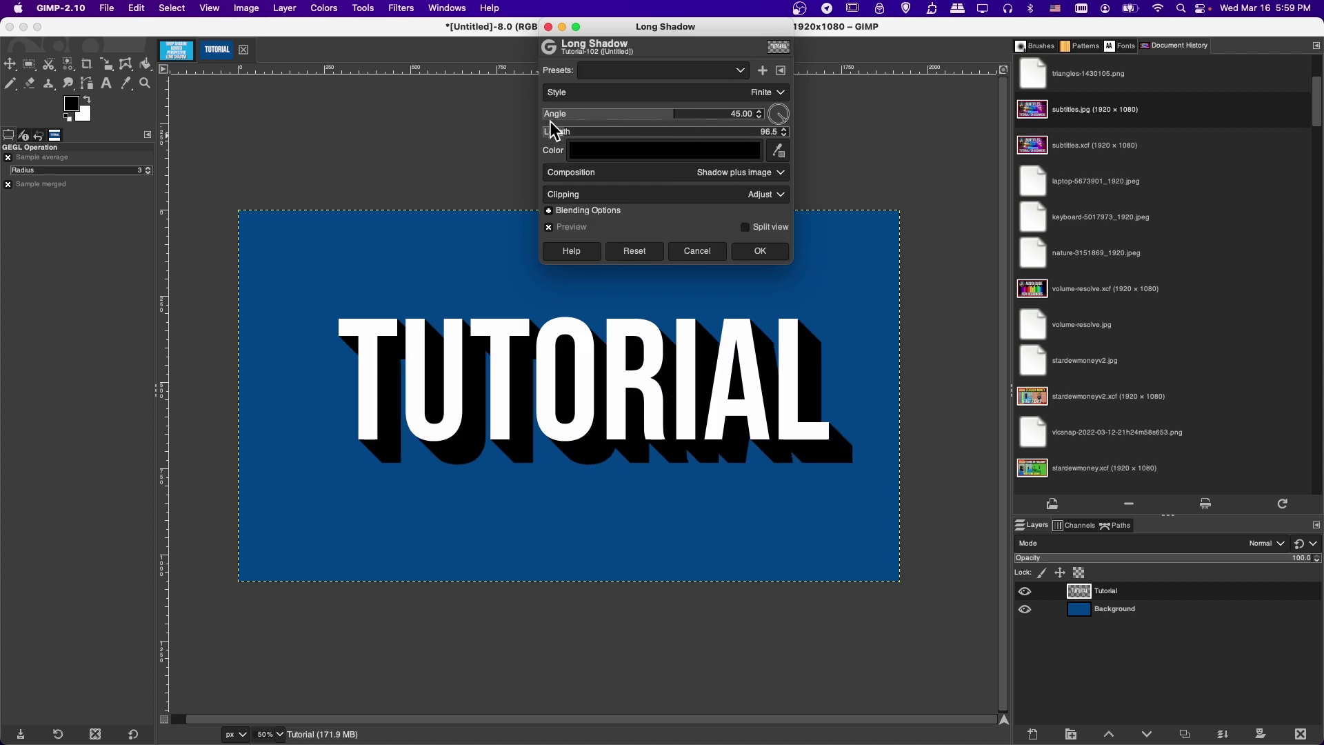
pyautogui.moveTo(564, 128); pyautogui.dragTo(496, 416)
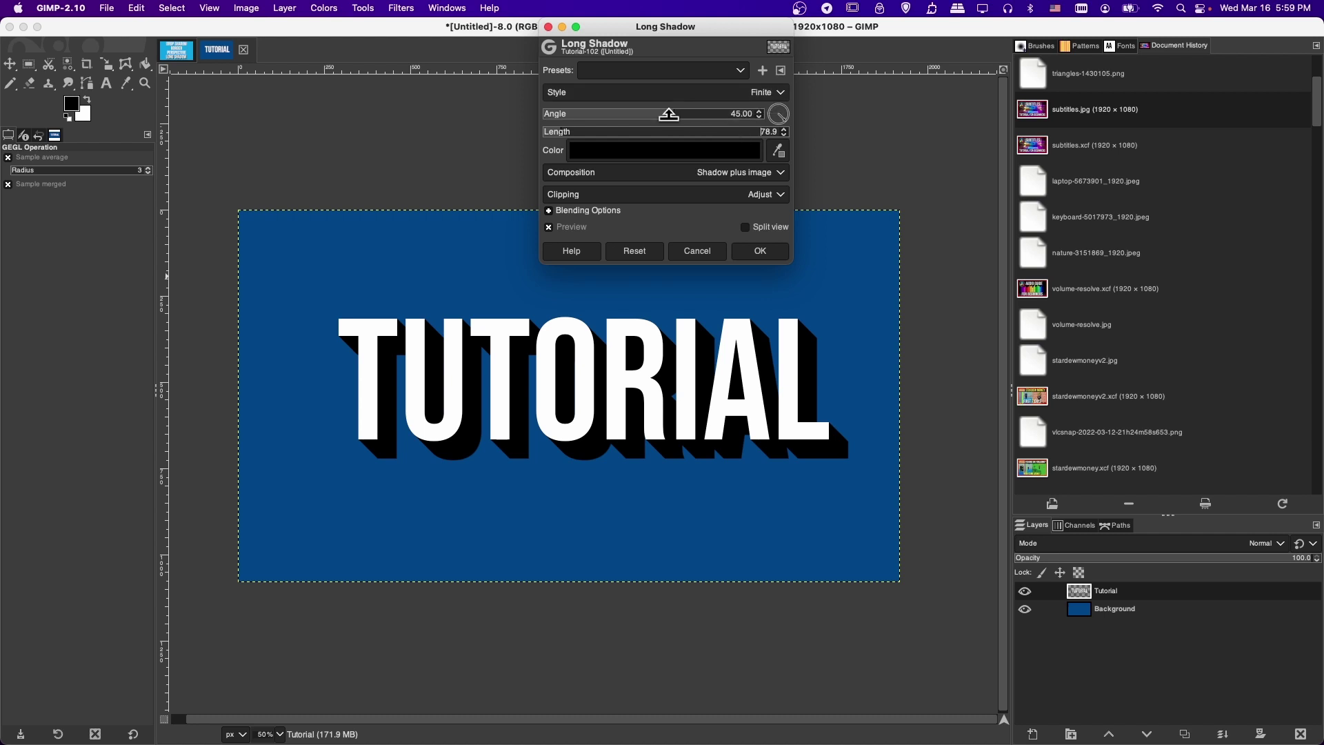
pyautogui.moveTo(563, 129); pyautogui.dragTo(551, 129)
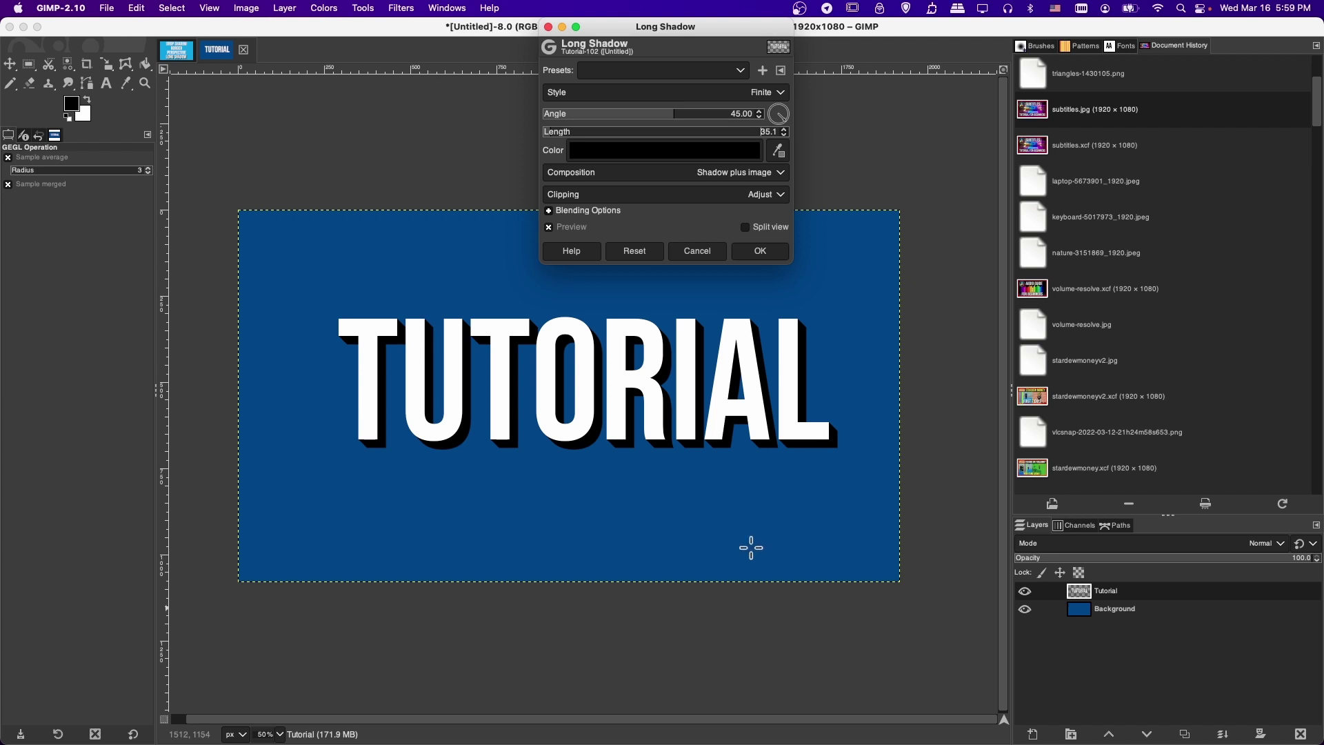
pyautogui.moveTo(674, 111); pyautogui.dragTo(738, 108)
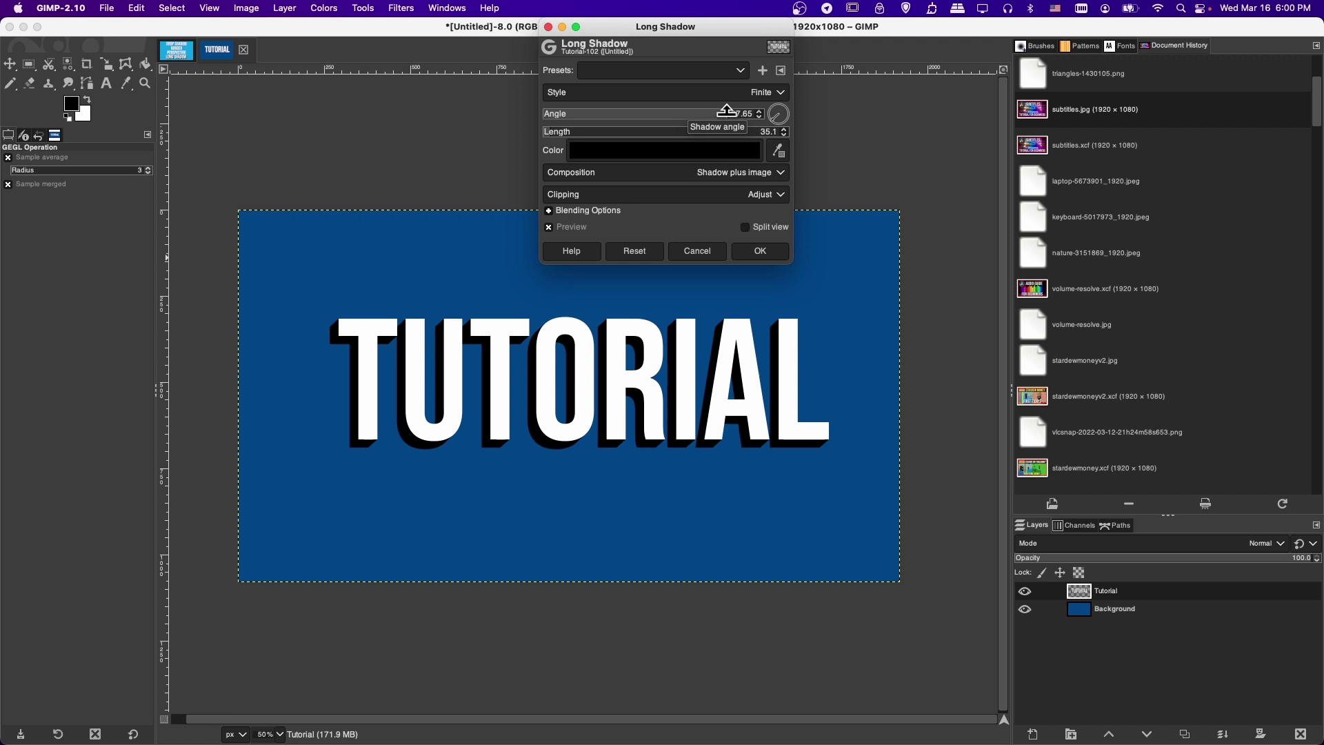
# Step: Change the long shadow colour to red bd2626
pyautogui.click(594, 152)
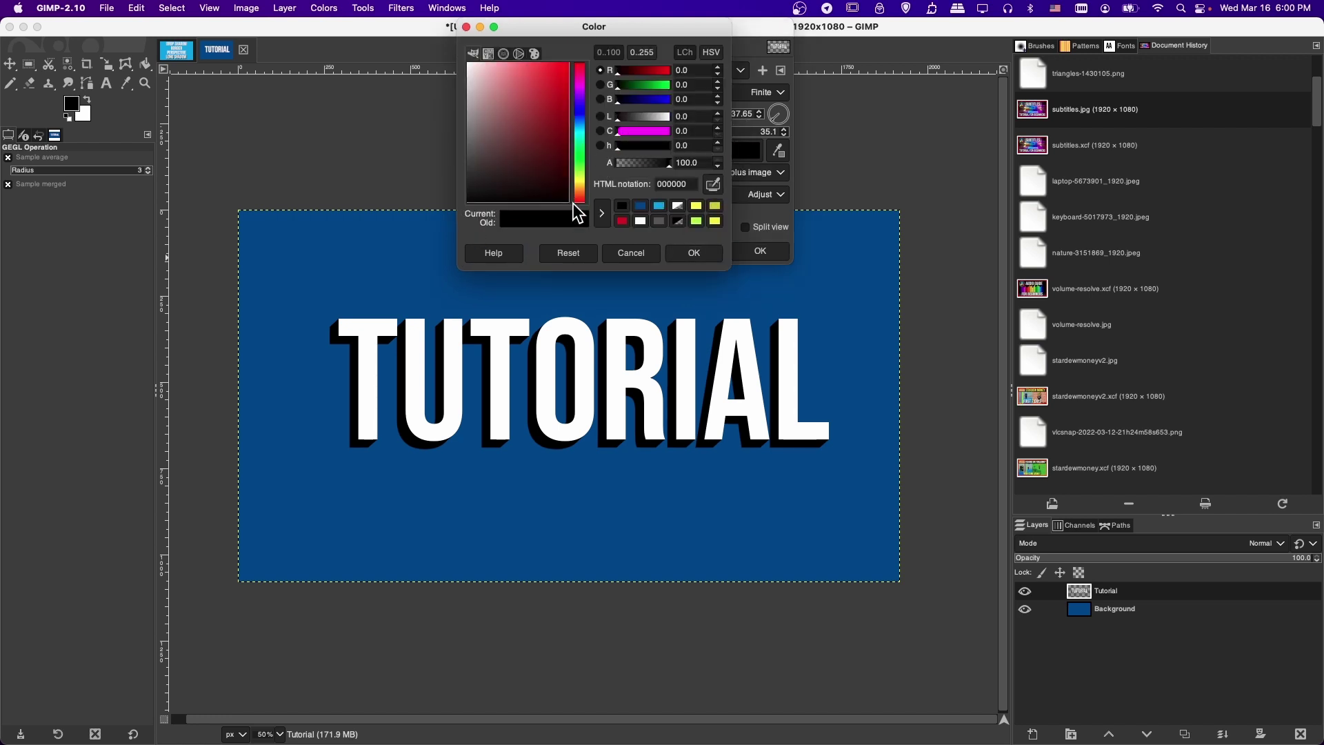
pyautogui.click(550, 99)
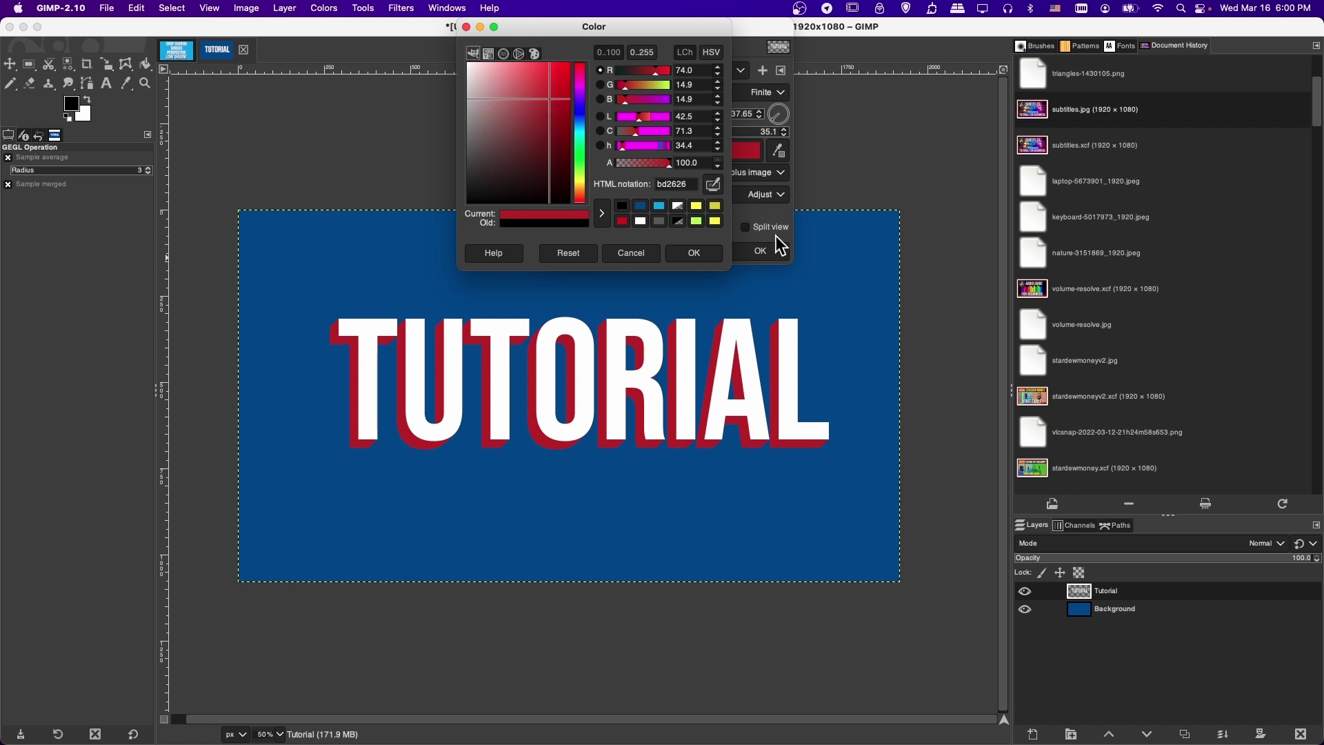
pyautogui.click(712, 254)
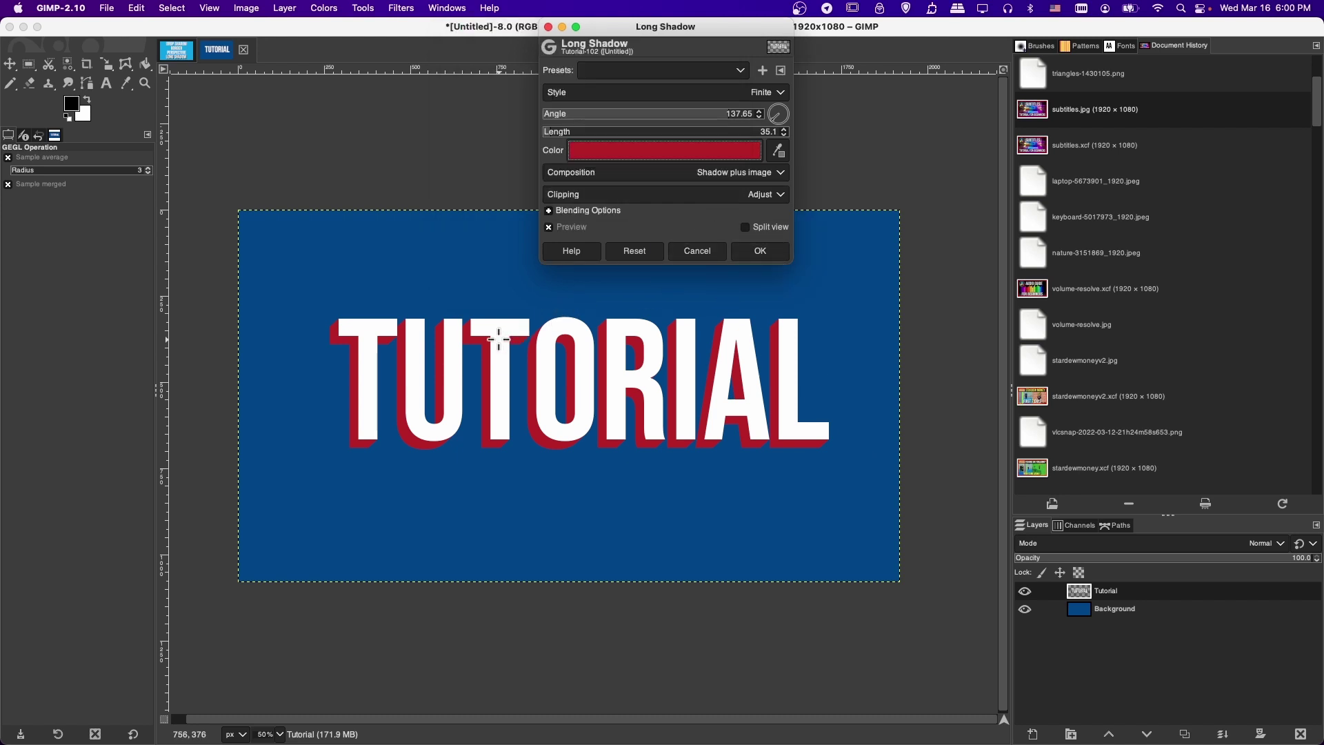
pyautogui.click(760, 251)
pyautogui.scroll(-2, 866, 285)
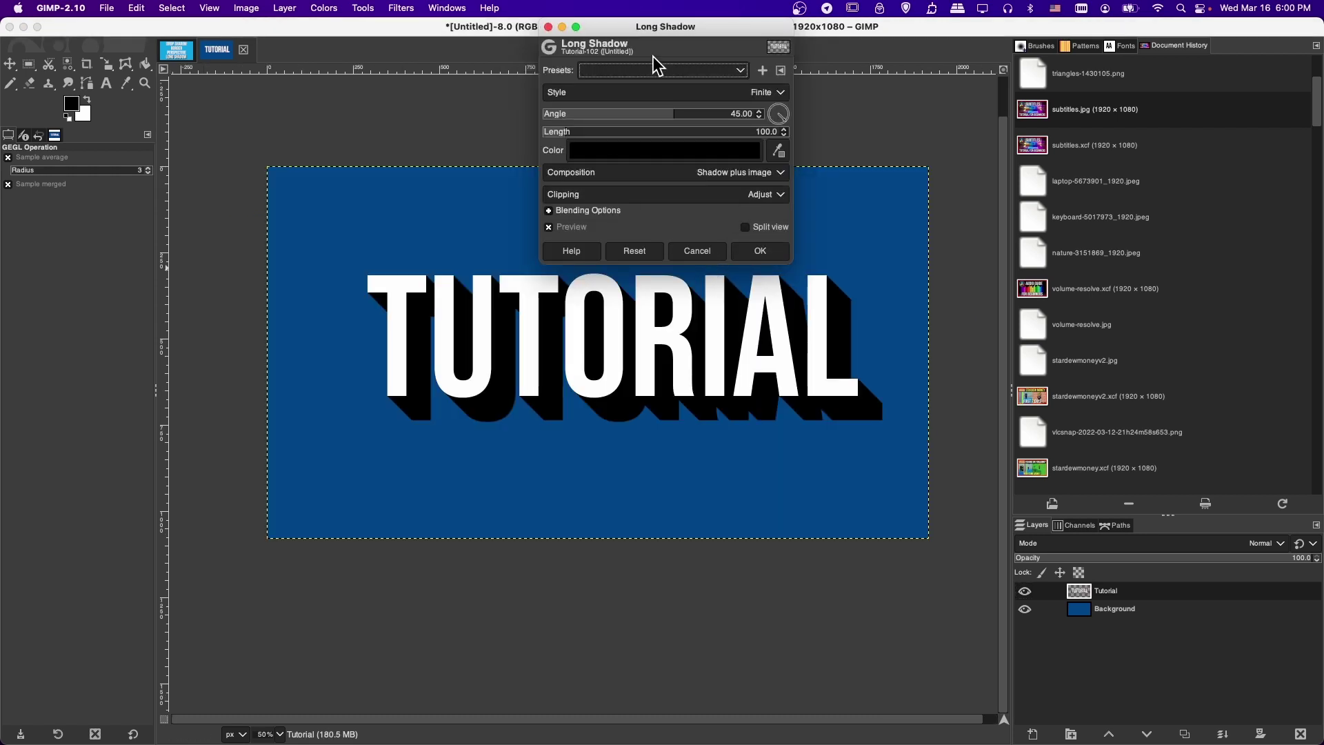
pyautogui.click(589, 70)
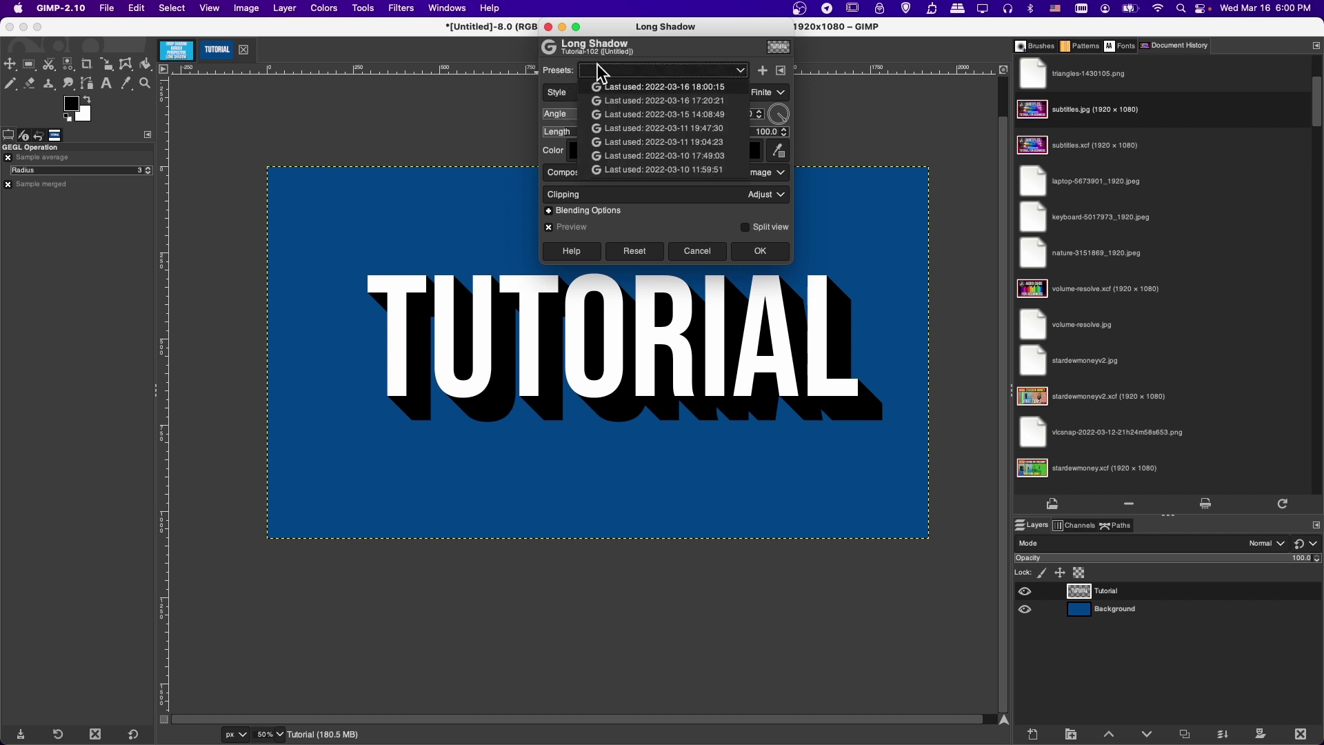
pyautogui.click(531, 73)
pyautogui.click(589, 69)
pyautogui.click(623, 87)
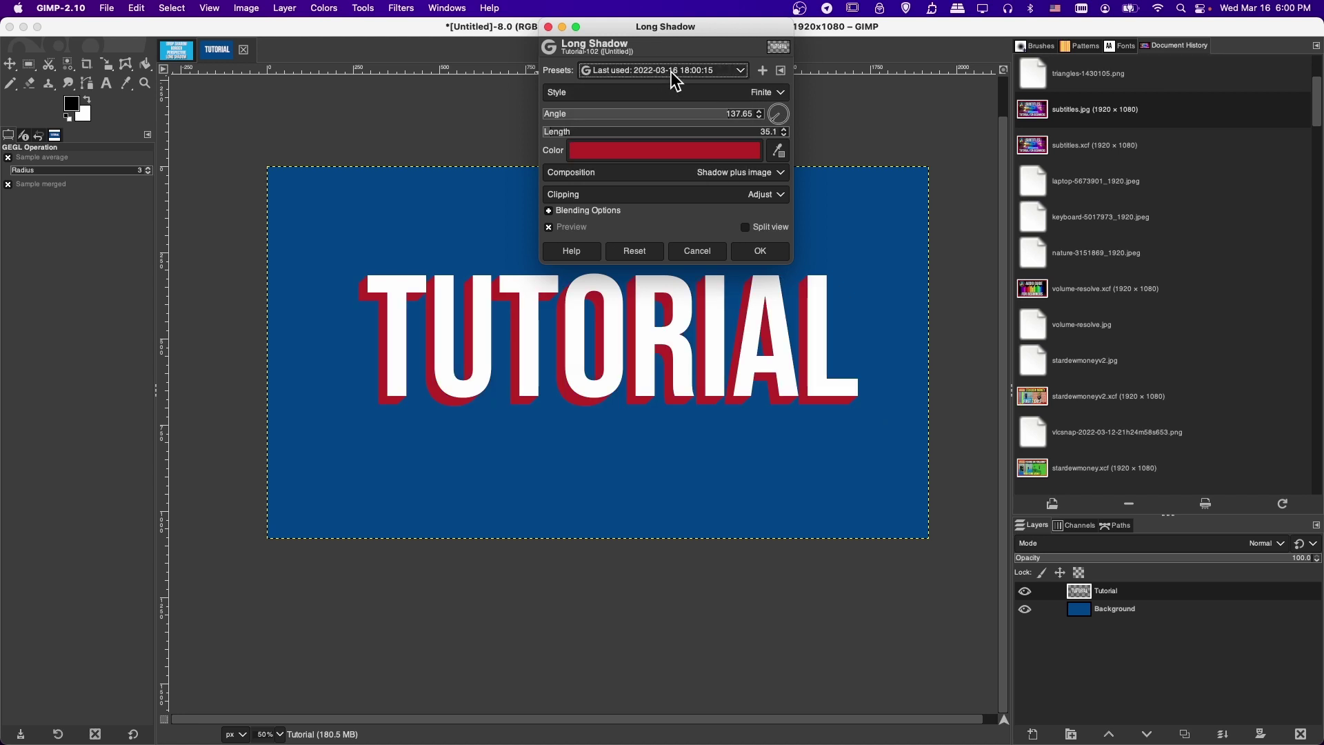
pyautogui.click(672, 71)
pyautogui.click(677, 99)
pyautogui.click(685, 69)
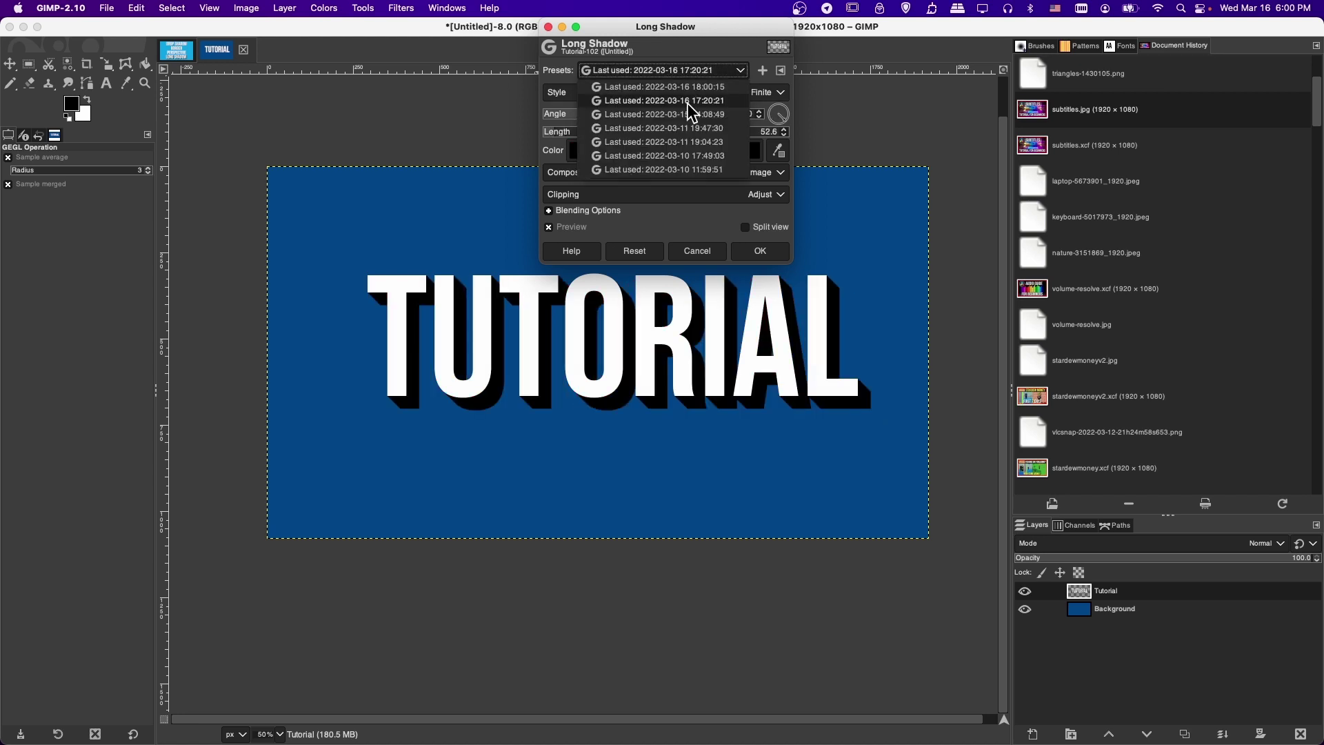
pyautogui.click(689, 113)
pyautogui.click(694, 72)
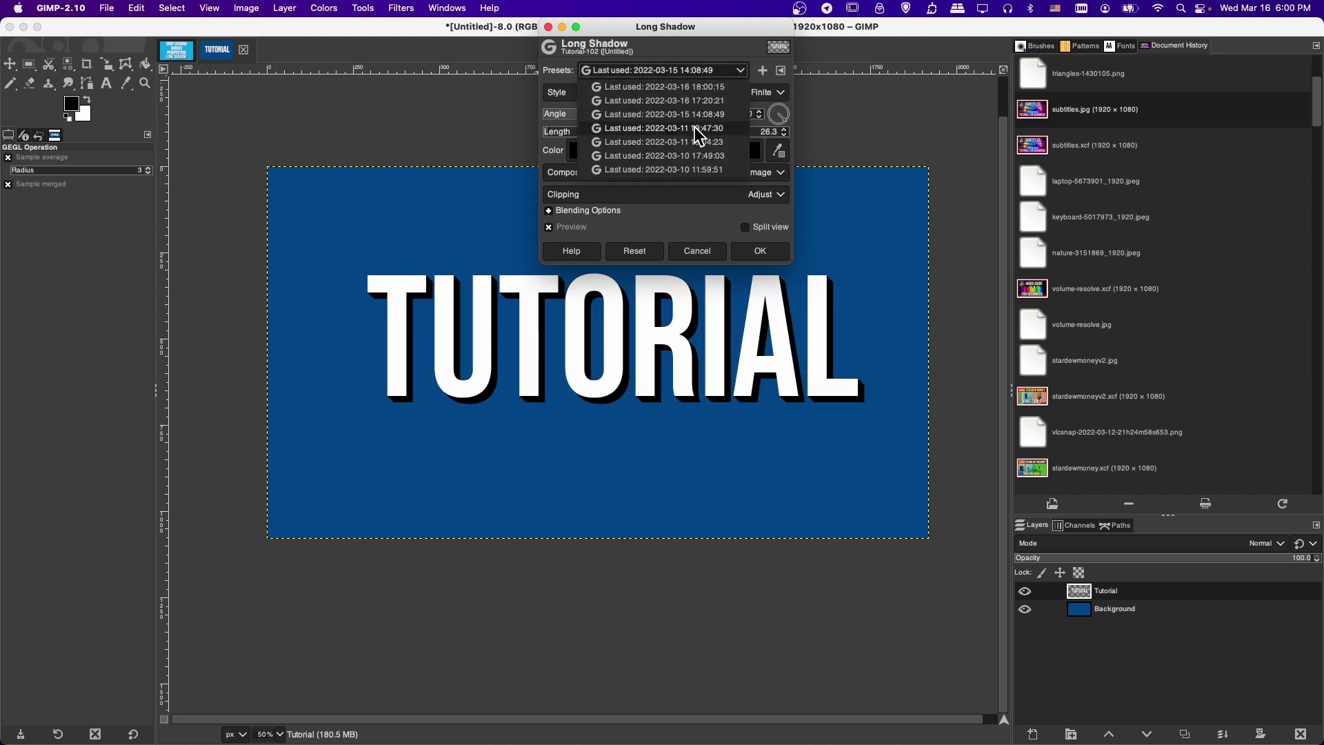
pyautogui.click(694, 126)
pyautogui.click(680, 80)
pyautogui.click(657, 88)
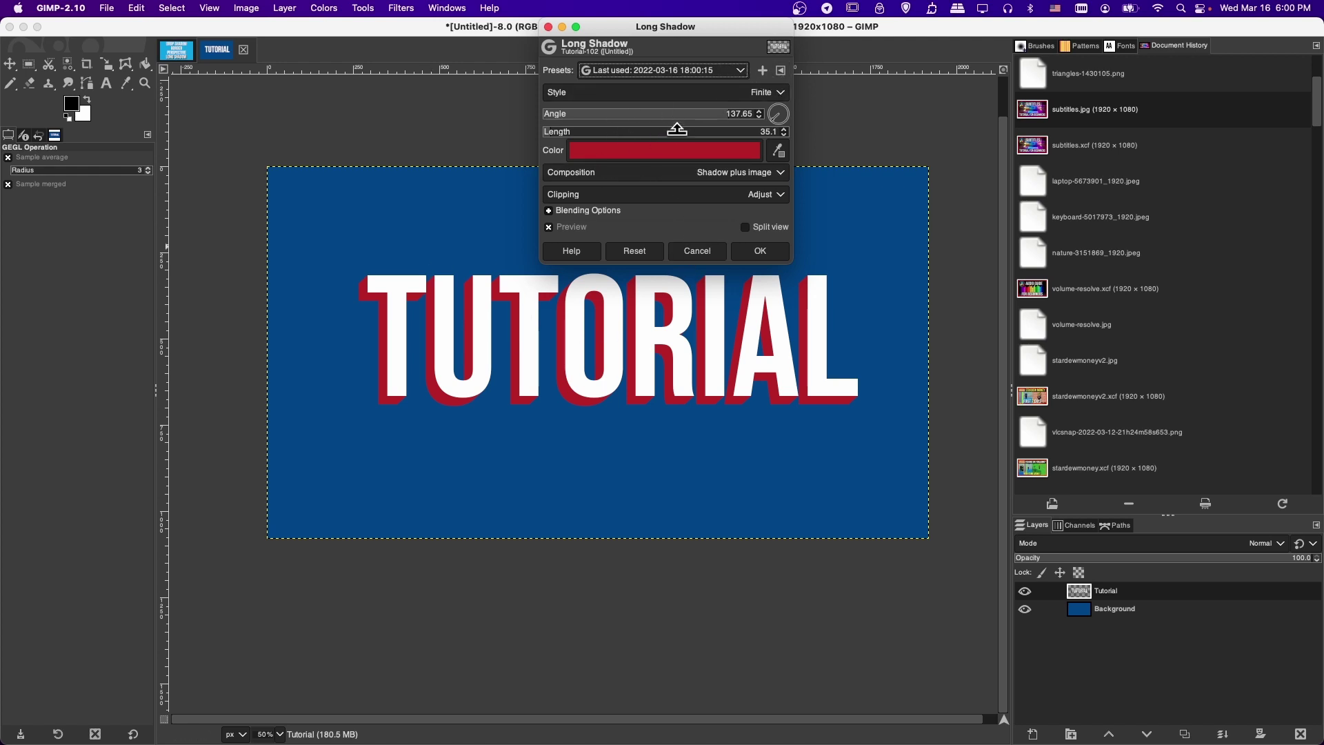
# Step: Save the current red long shadow settings as a preset named RedLongShadow
pyautogui.click(761, 71)
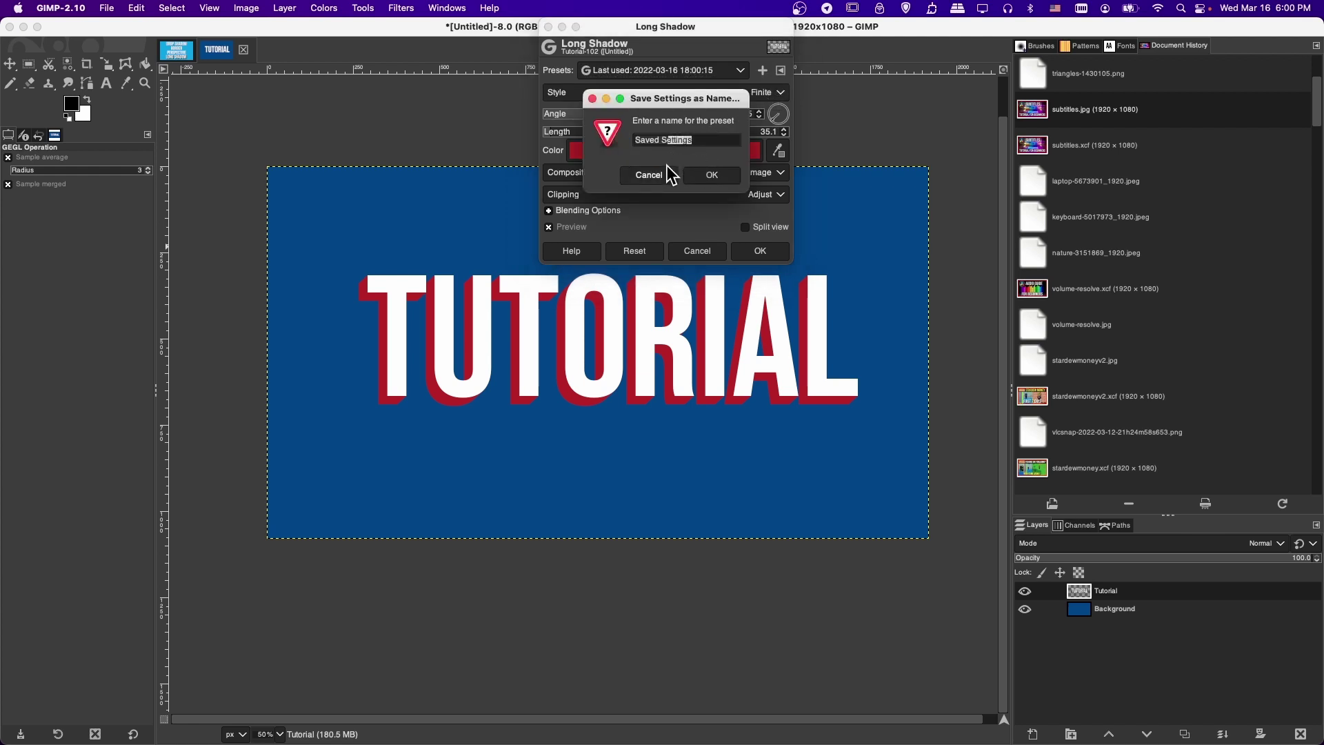
pyautogui.click(710, 67)
pyautogui.click(757, 84)
pyautogui.tripleClick(709, 136)
pyautogui.write('Red Long Shadow')
pyautogui.press('Return')
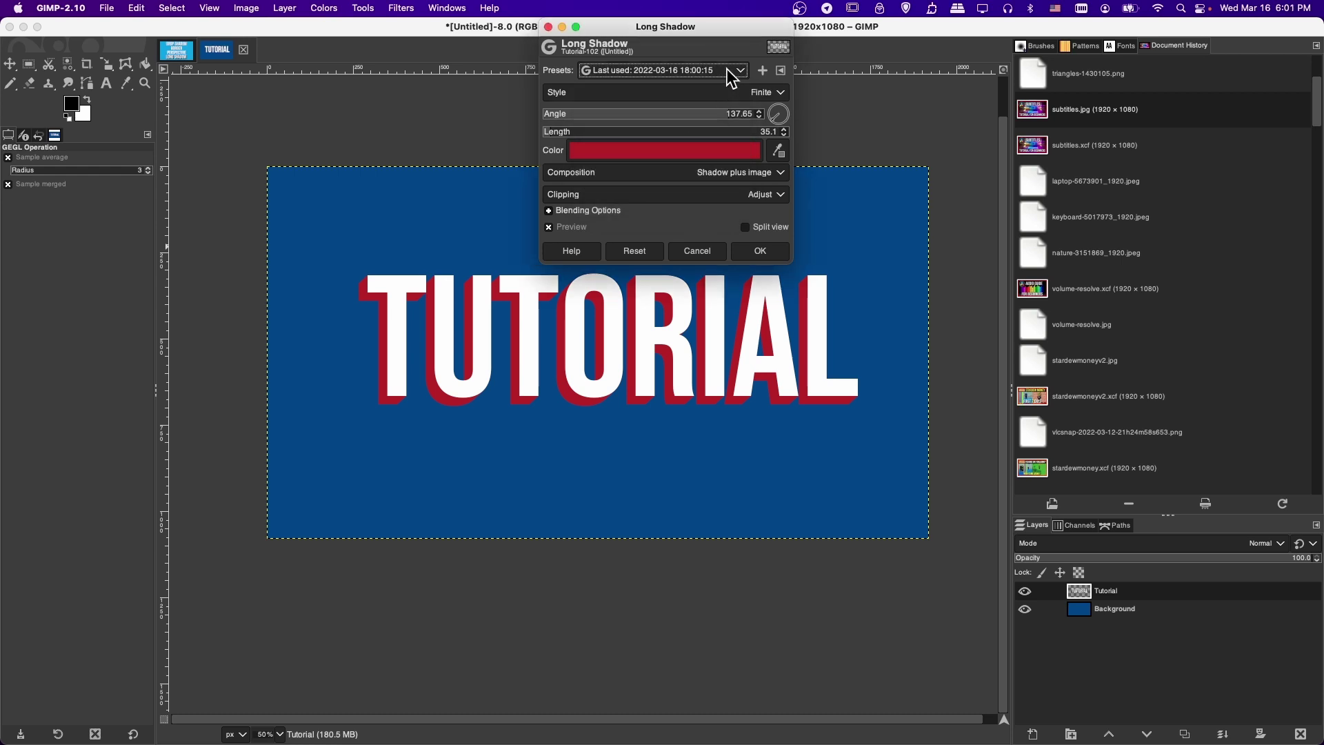
# Step: Select the RedLongShadow preset and apply the red long shadow to TUTORIAL
pyautogui.click(727, 70)
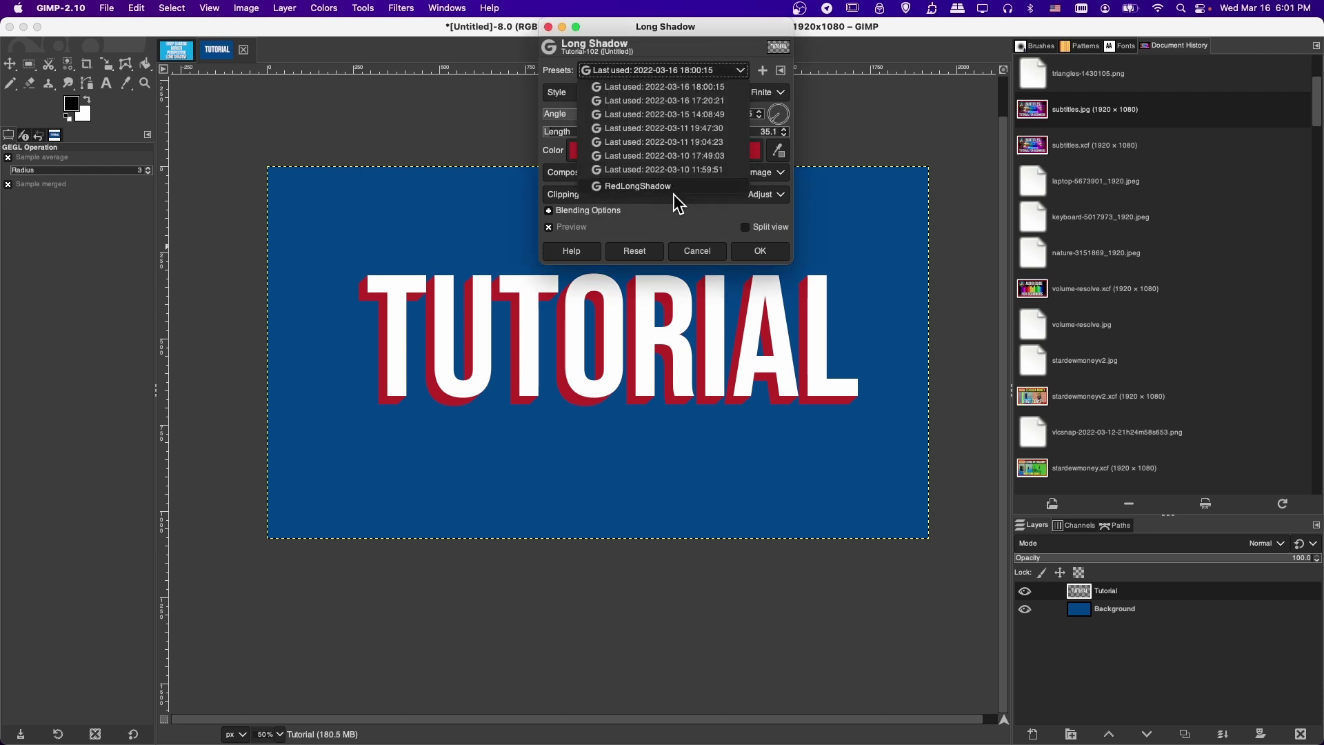
pyautogui.click(638, 187)
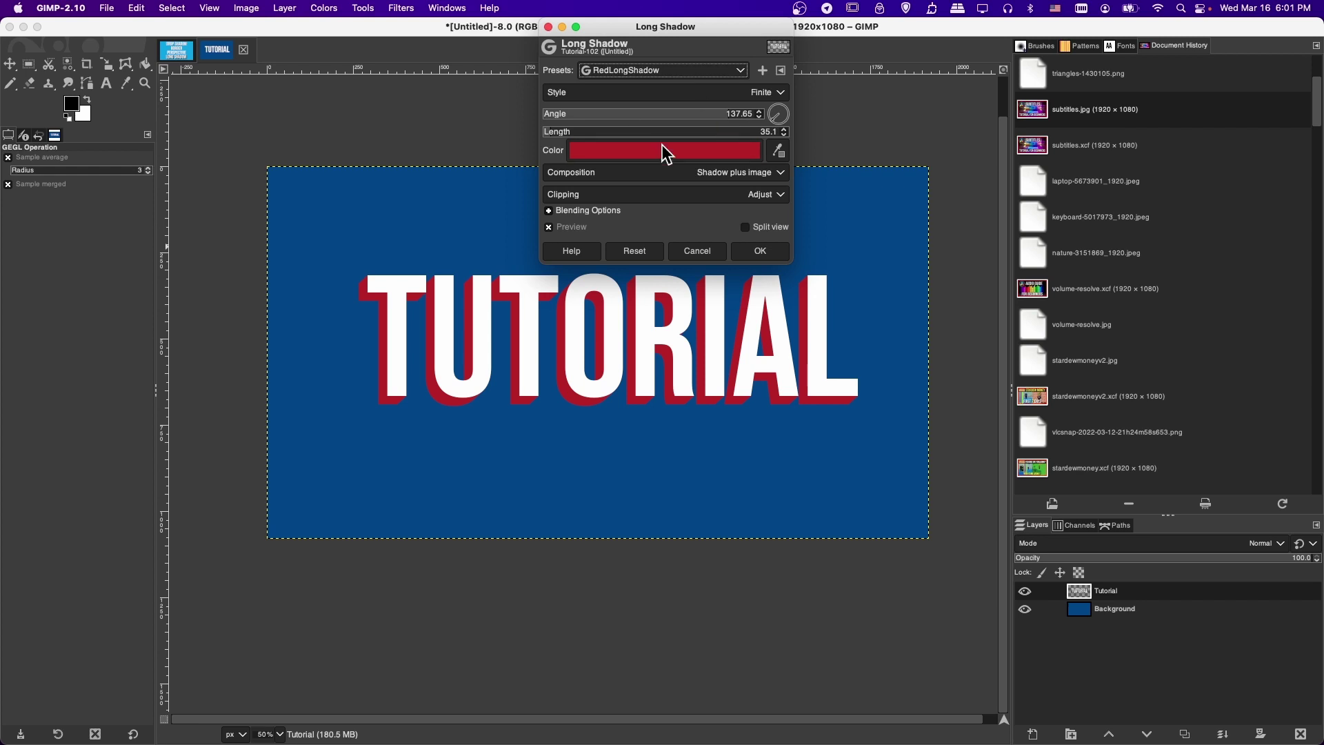
pyautogui.click(760, 251)
pyautogui.press('-')
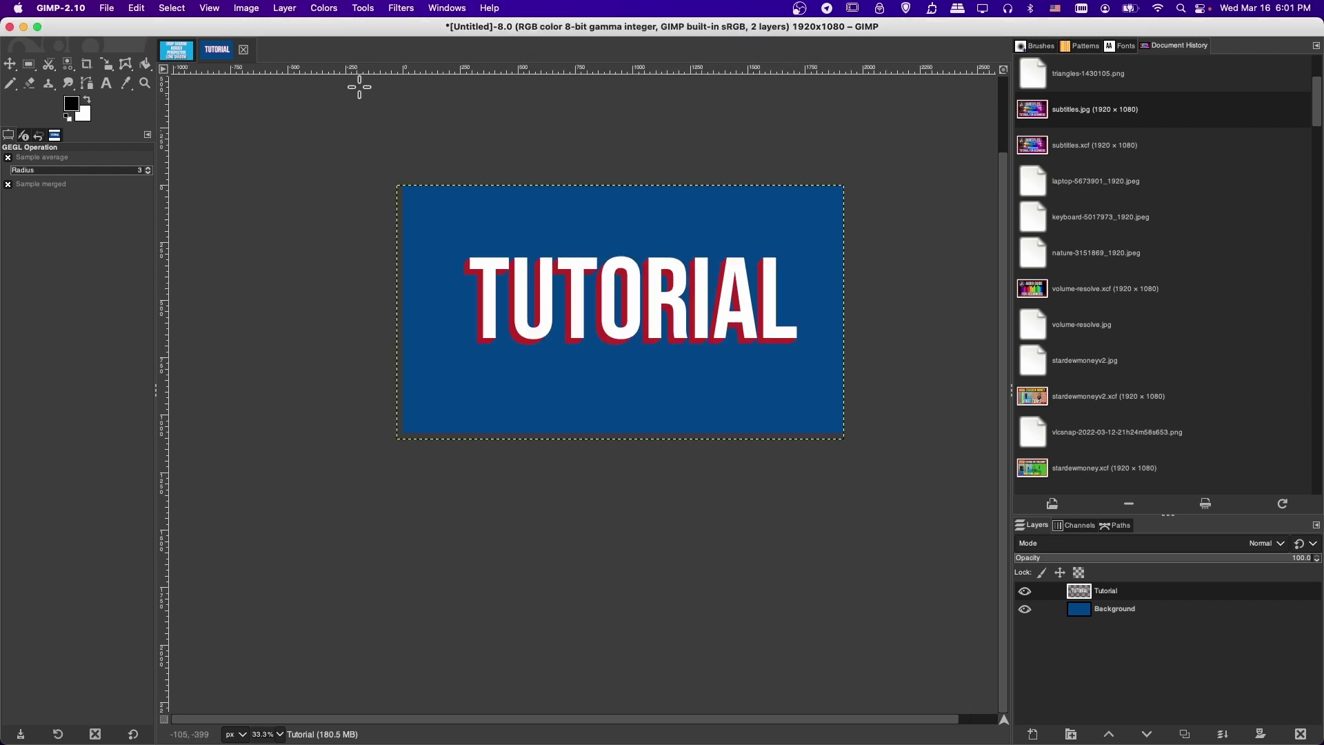
# Step: Switch to the TextShadows.xcf image and pan across its four shadow text examples
pyautogui.click(177, 50)
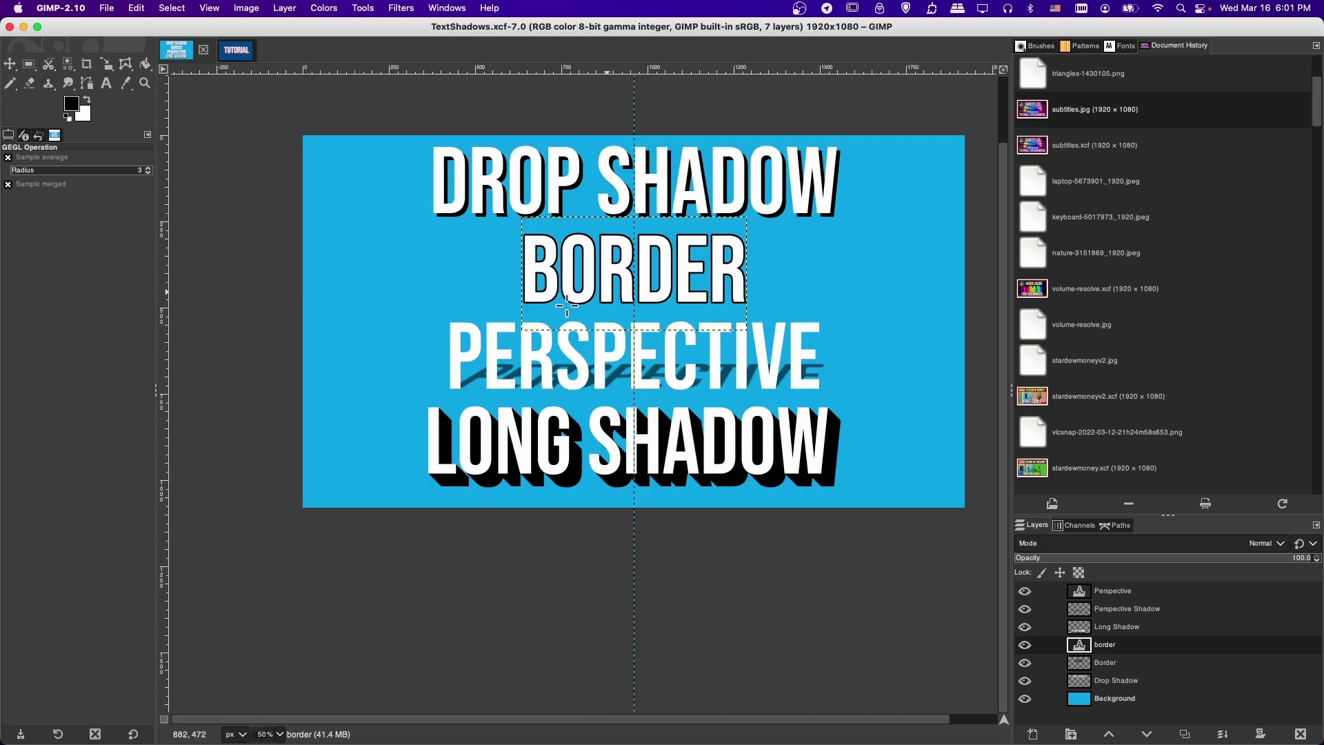
pyautogui.moveTo(821, 364); pyautogui.dragTo(798, 417)
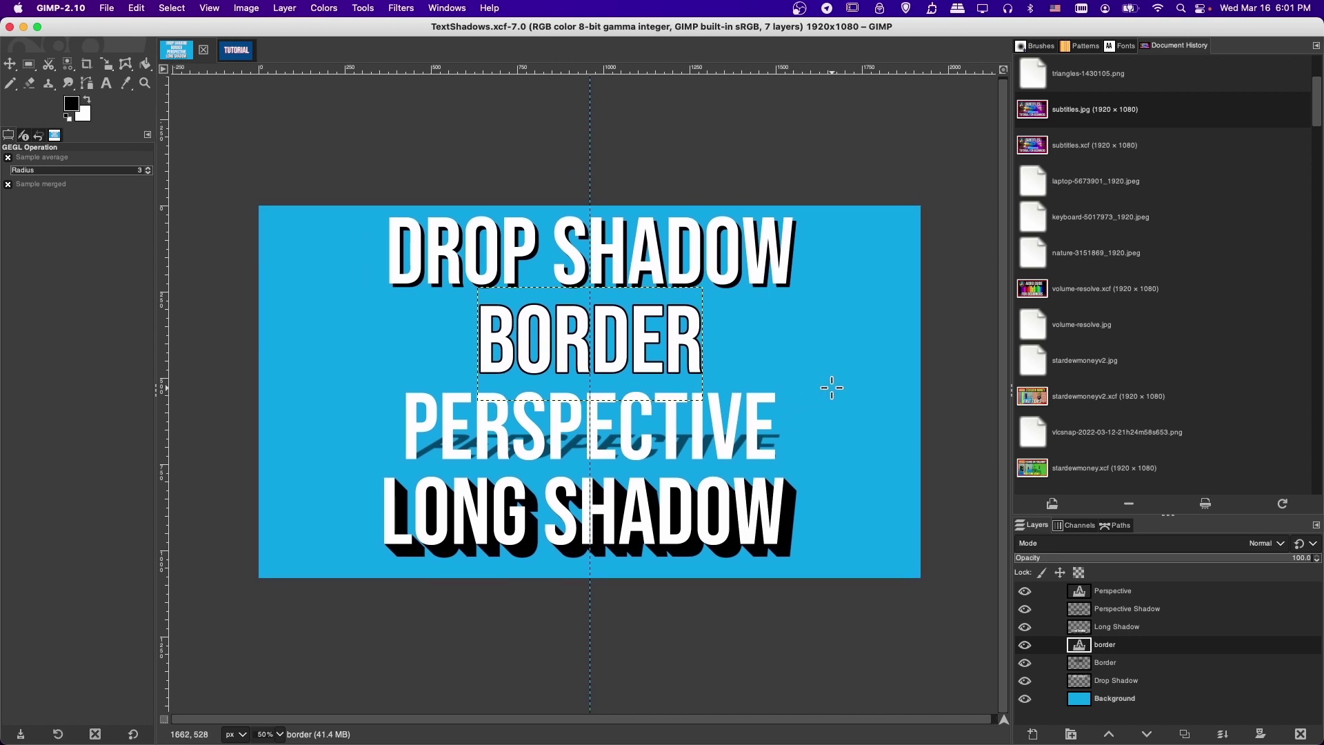
pyautogui.hscroll(-2, 832, 387)
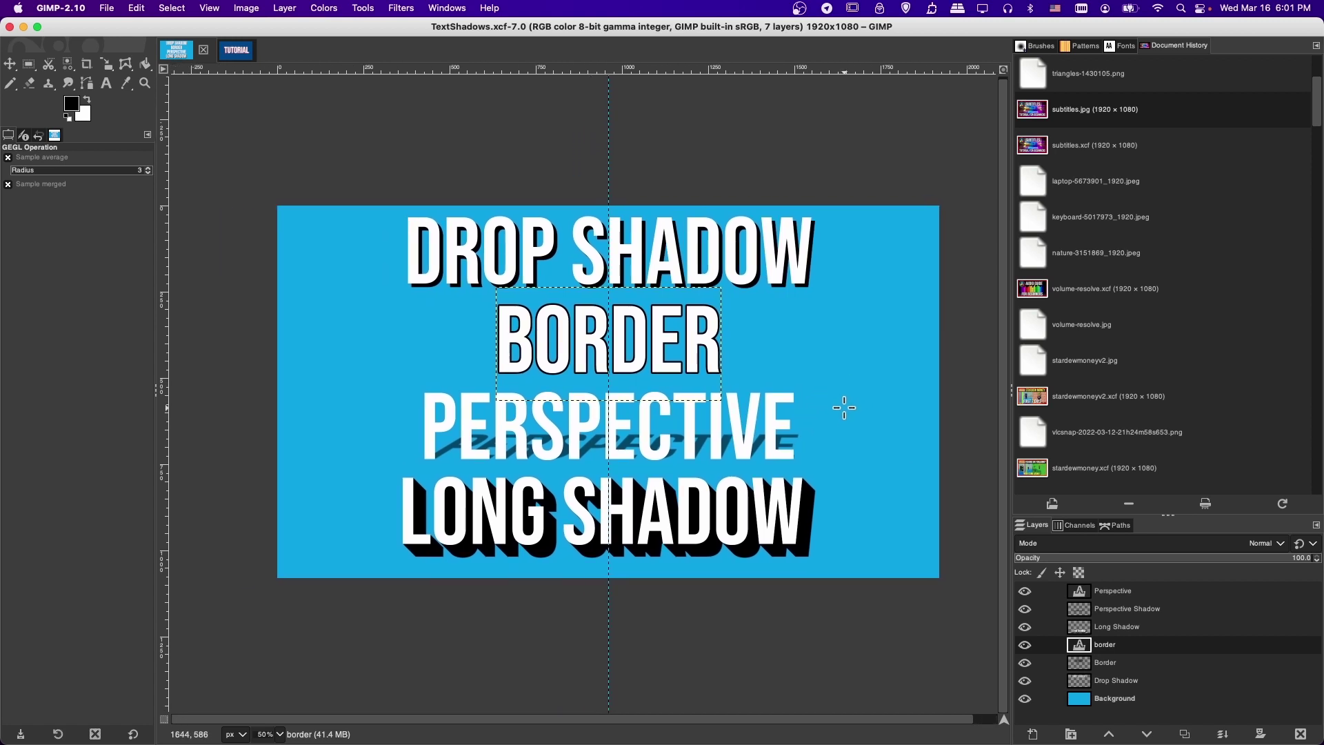